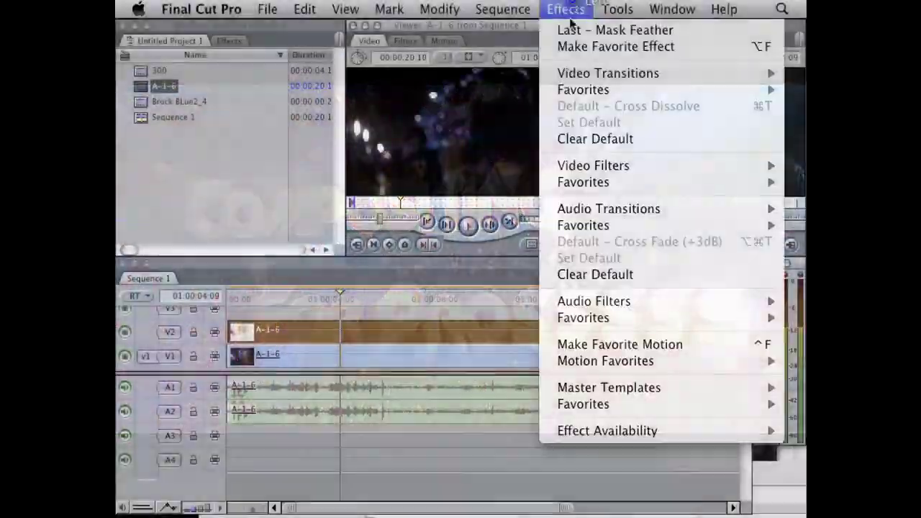
Apply the Blur > Prism filter to the A-1-6 clip and raise Prism Amount to maximum.
{"action": "mouse_move", "coordinate": [587, 165]}
{"action": "mouse_move", "coordinate": [441, 436]}
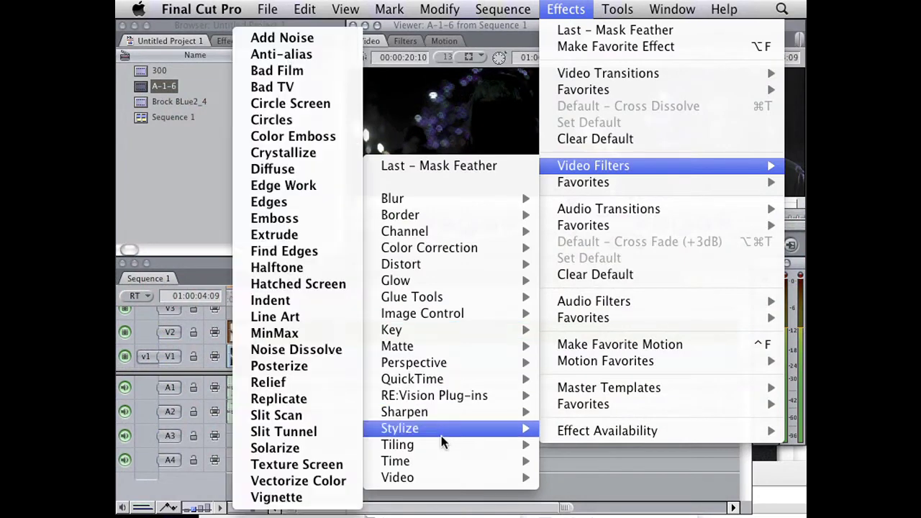
{"action": "mouse_move", "coordinate": [411, 203]}
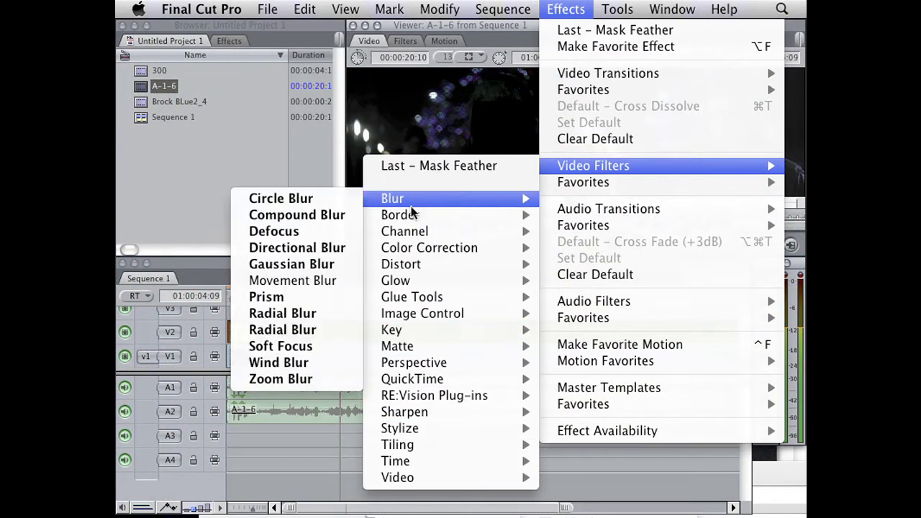
{"action": "left_click", "coordinate": [320, 298]}
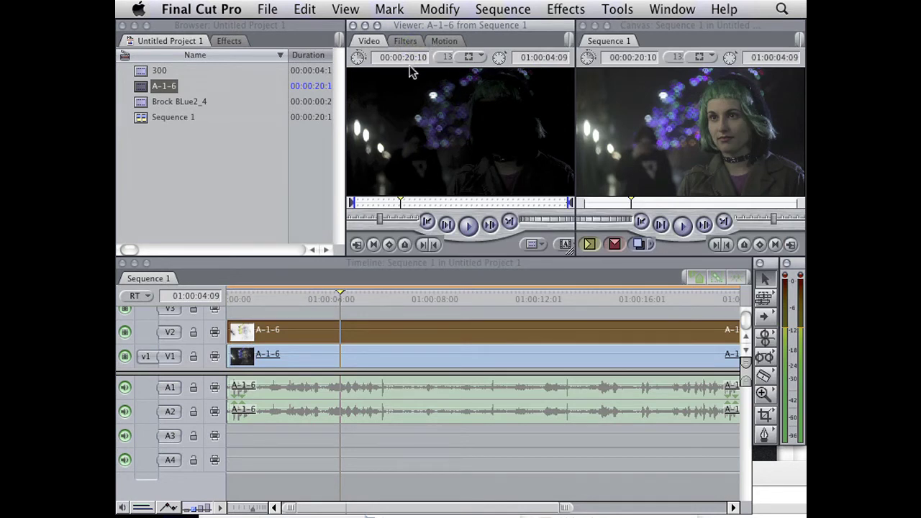
{"action": "left_click", "coordinate": [406, 40]}
{"action": "left_click", "coordinate": [568, 101]}
{"action": "left_click", "coordinate": [562, 197]}
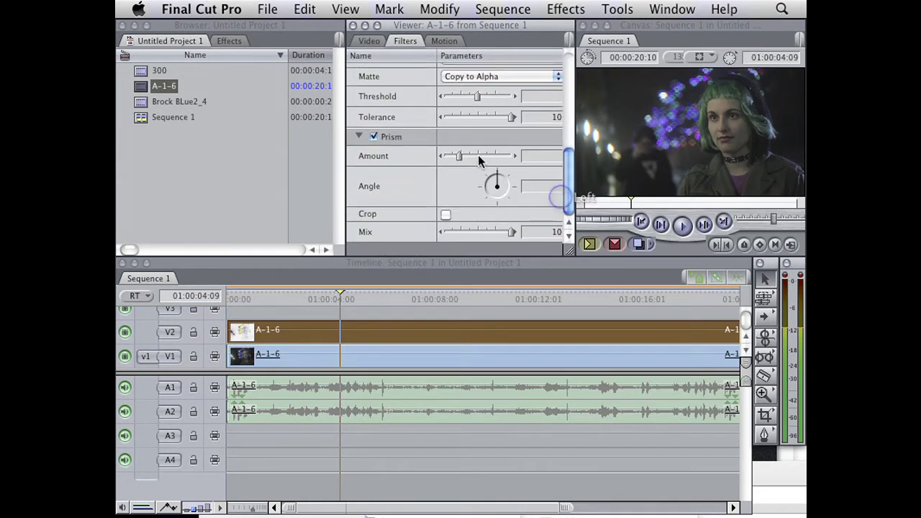
{"action": "left_click_drag", "start_coordinate": [478, 156], "coordinate": [529, 155]}
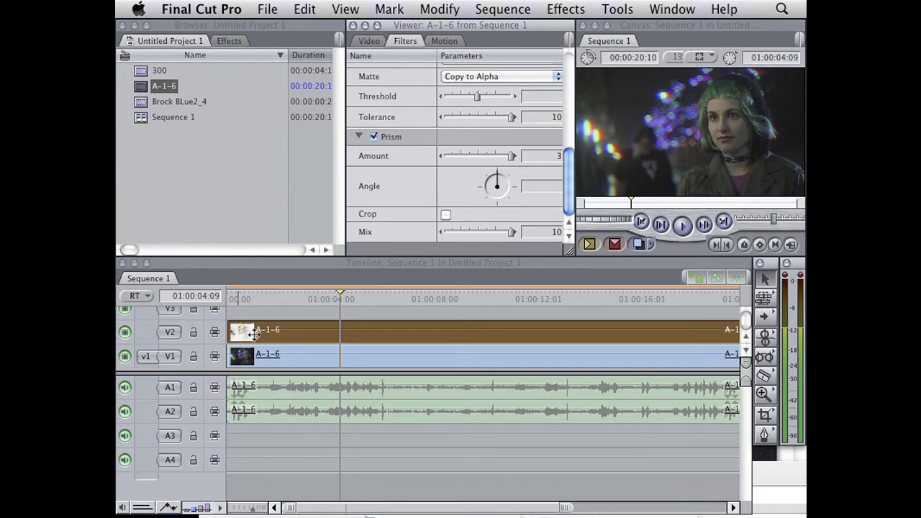
Return the viewer to the clip's video and switch to the Keynote presentation.
{"action": "left_click", "coordinate": [370, 44]}
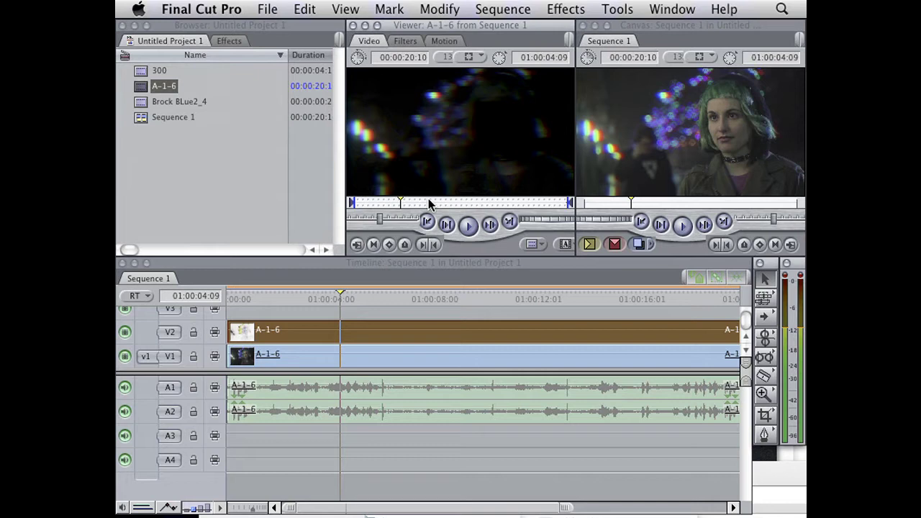
{"action": "key", "text": "super+Tab"}
{"action": "key", "text": "super+Tab"}
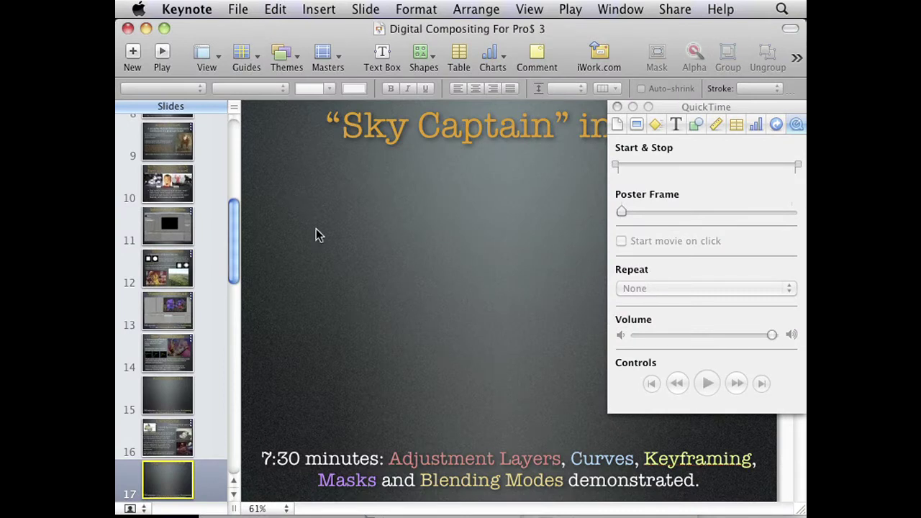
{"action": "left_click", "coordinate": [162, 55]}
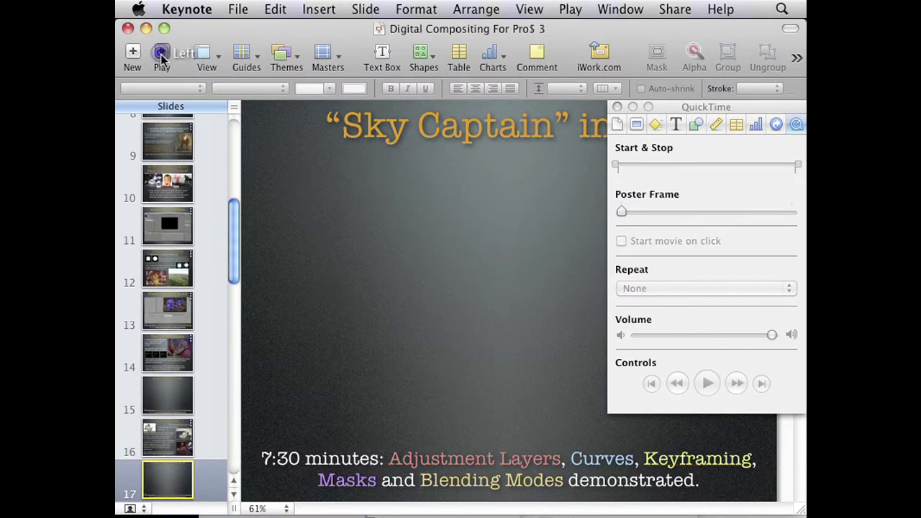
Play the Keynote slideshow from the Track Mattes slide and advance from the owl to the Aphex Twin poster.
{"action": "left_click", "coordinate": [416, 511]}
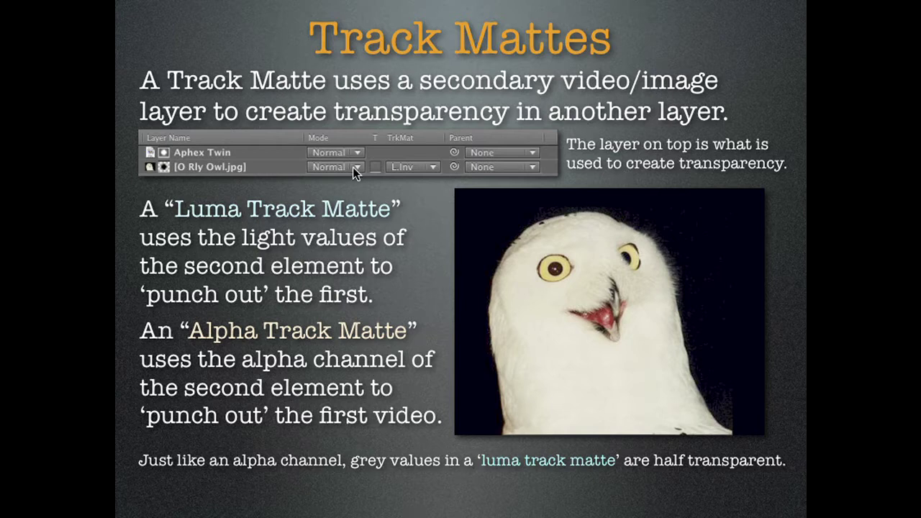
{"action": "left_click", "coordinate": [291, 225]}
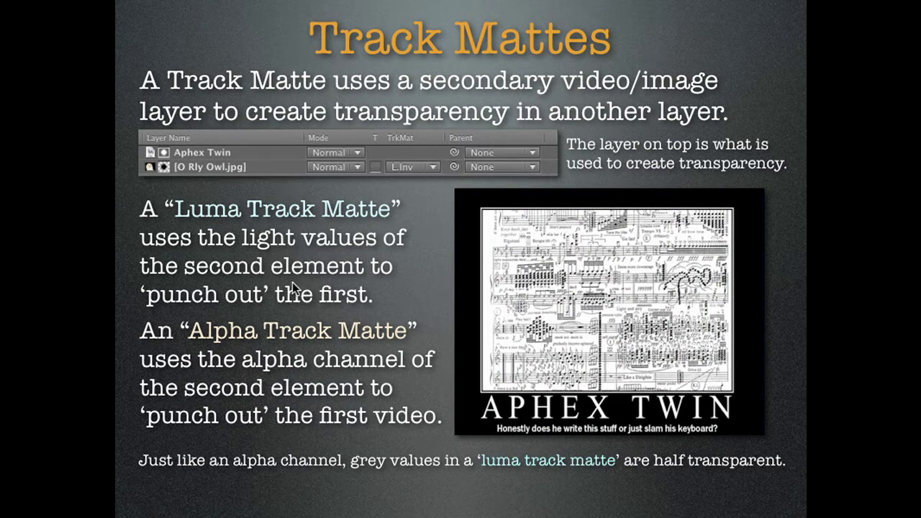
Step through the Track Mattes builds, including the luma-matted poster and TrkMat arrow, then advance a slide.
{"action": "left_click", "coordinate": [262, 266]}
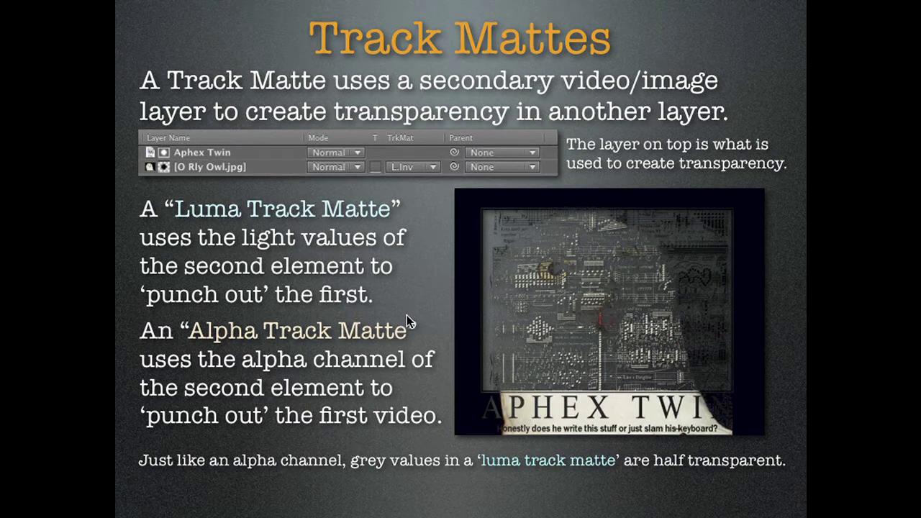
{"action": "key", "text": "Right"}
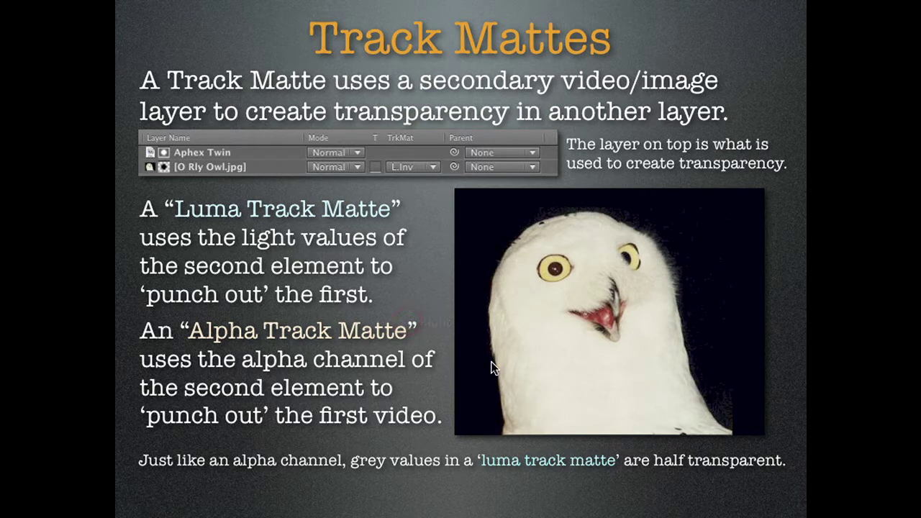
{"action": "key", "text": "Left"}
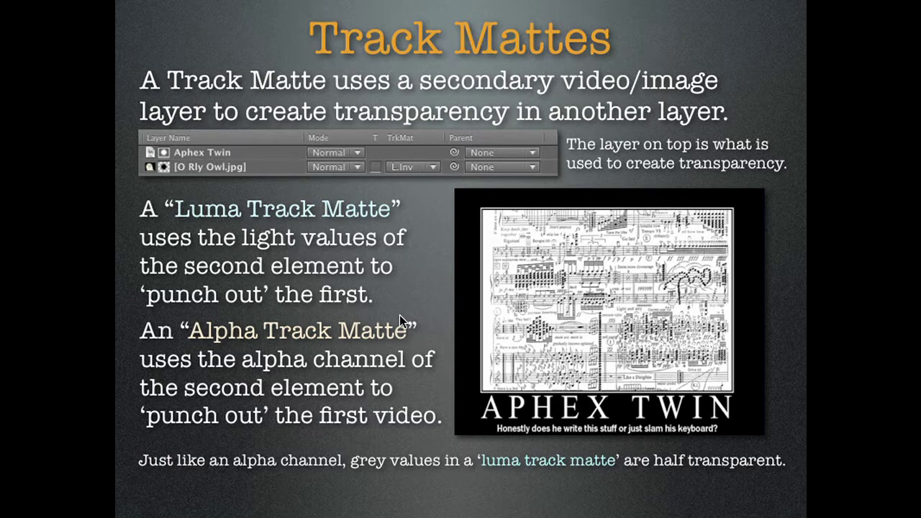
{"action": "key", "text": "Right"}
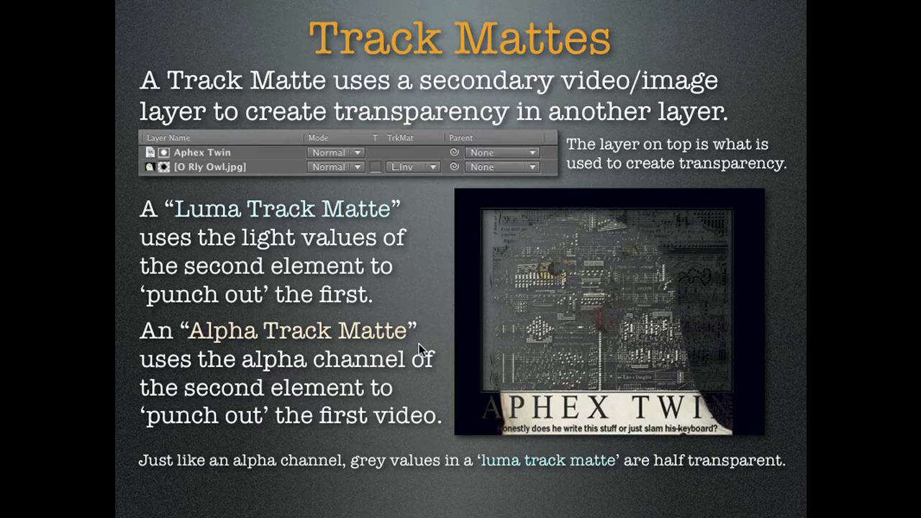
{"action": "left_click", "coordinate": [376, 311]}
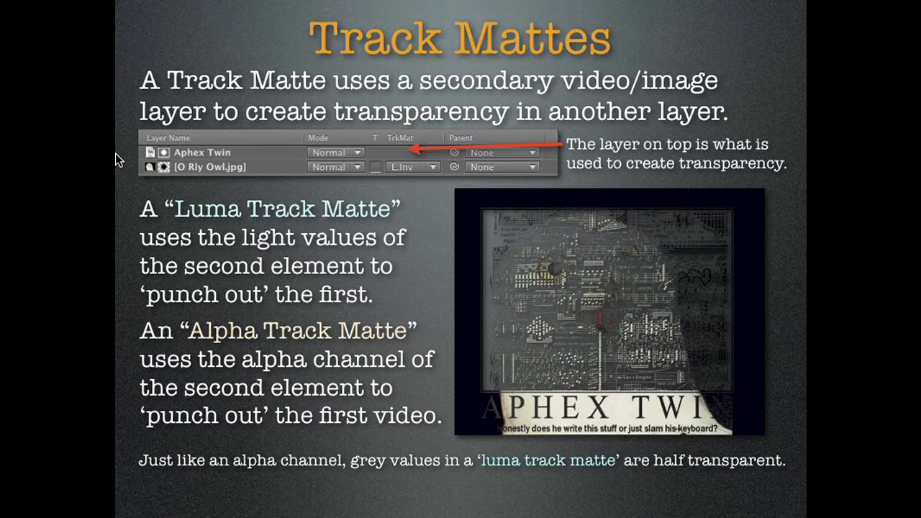
{"action": "left_click", "coordinate": [344, 394]}
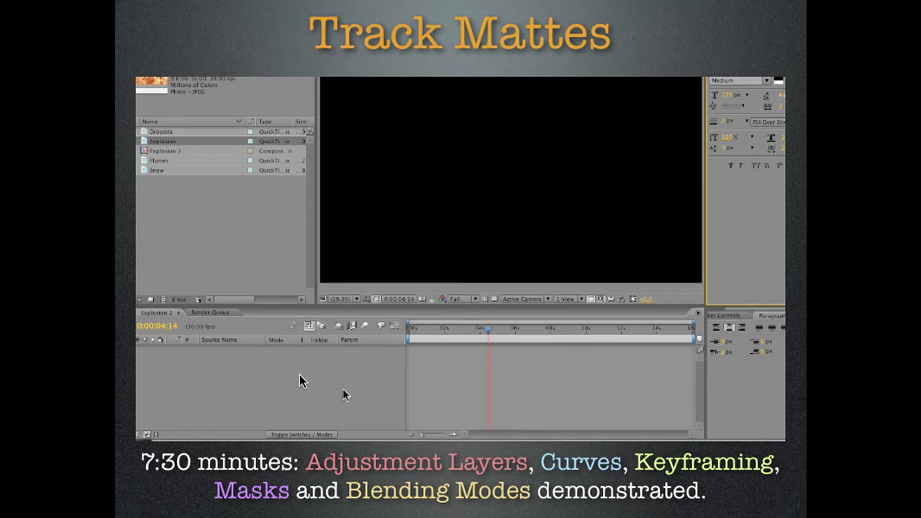
Exit the slideshow back to Keynote's editing view on slide 19.
{"action": "key", "text": "Escape"}
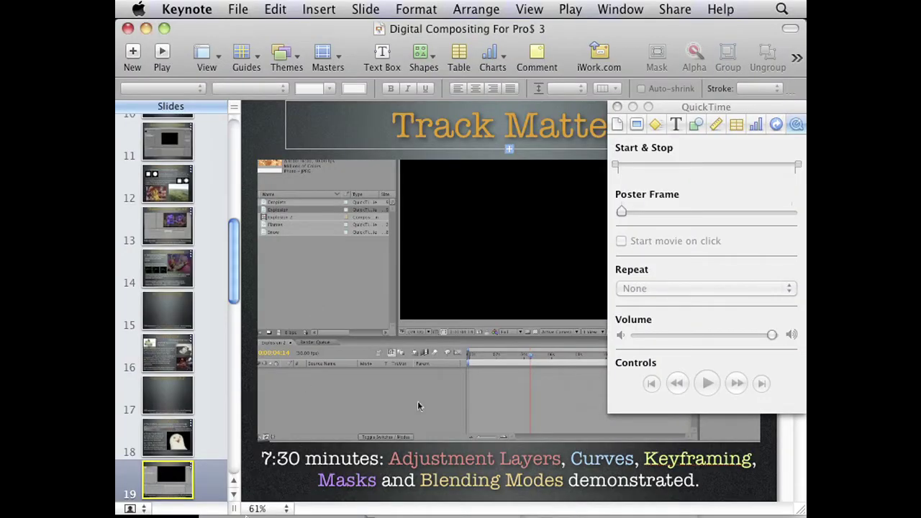
In After Effects, select all eight items in the Project panel and delete them.
{"action": "mouse_move", "coordinate": [216, 508]}
{"action": "left_click", "coordinate": [269, 501]}
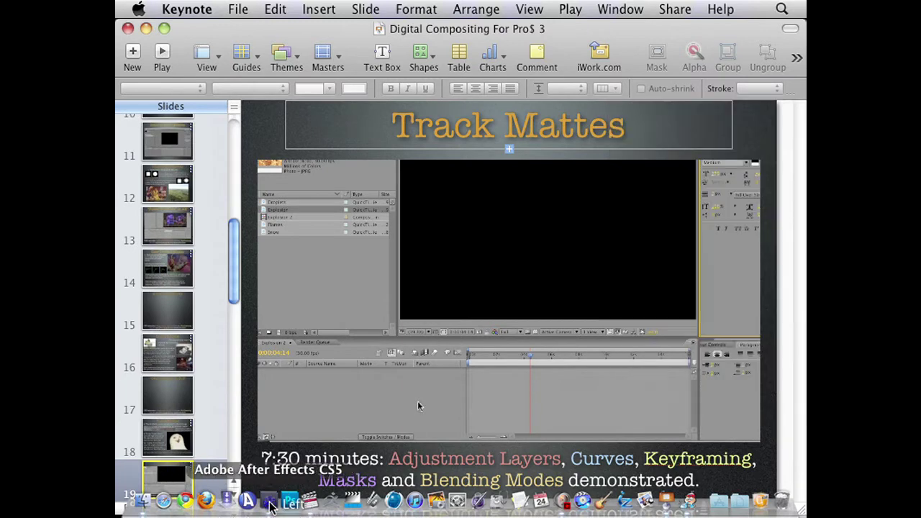
{"action": "left_click", "coordinate": [177, 311]}
{"action": "left_click_drag", "start_coordinate": [190, 58], "coordinate": [159, 64]}
{"action": "left_click", "coordinate": [147, 70]}
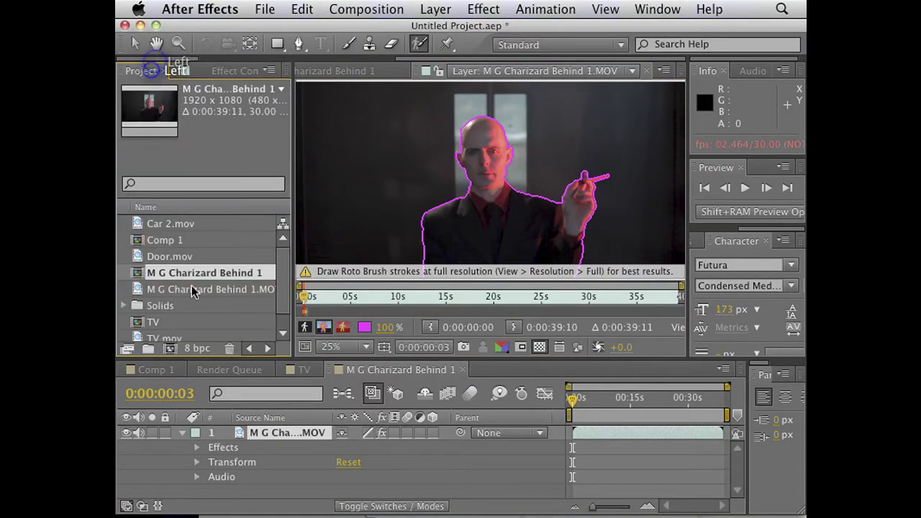
{"action": "left_click", "coordinate": [209, 240]}
{"action": "key", "text": "super+a"}
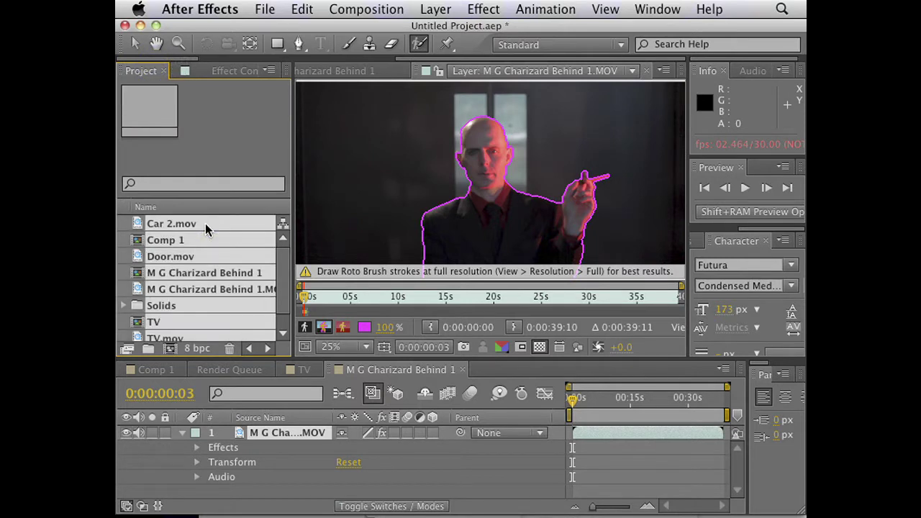
{"action": "key", "text": "Delete"}
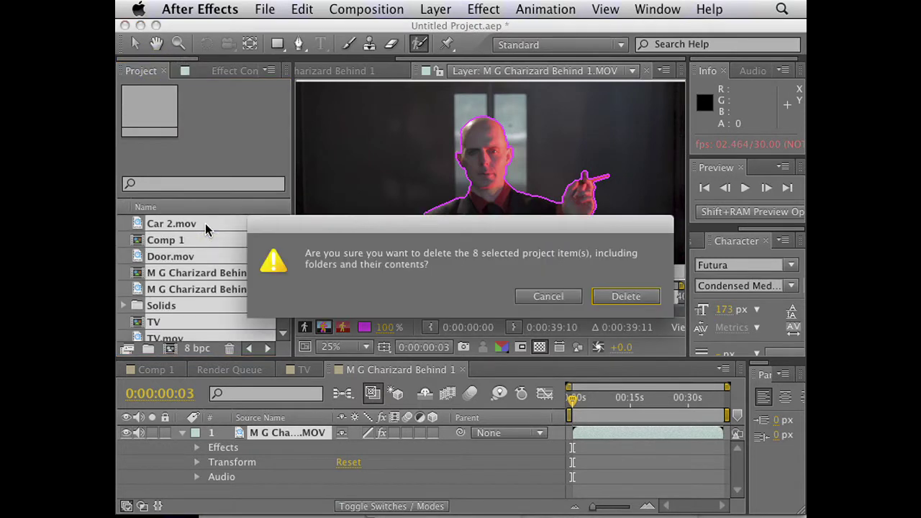
Confirm the deletion and import Fog.mov from the Track Matte folder as a Fog comp.
{"action": "left_click", "coordinate": [597, 298]}
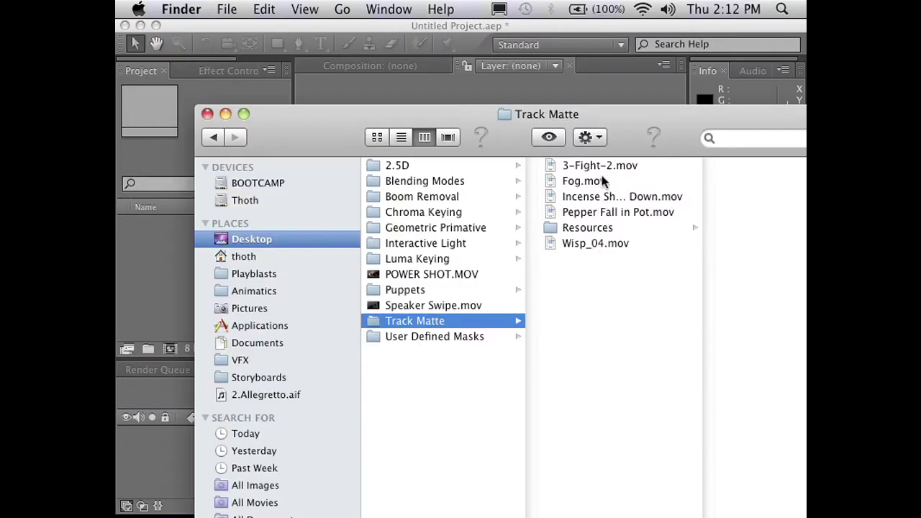
{"action": "left_click", "coordinate": [574, 181]}
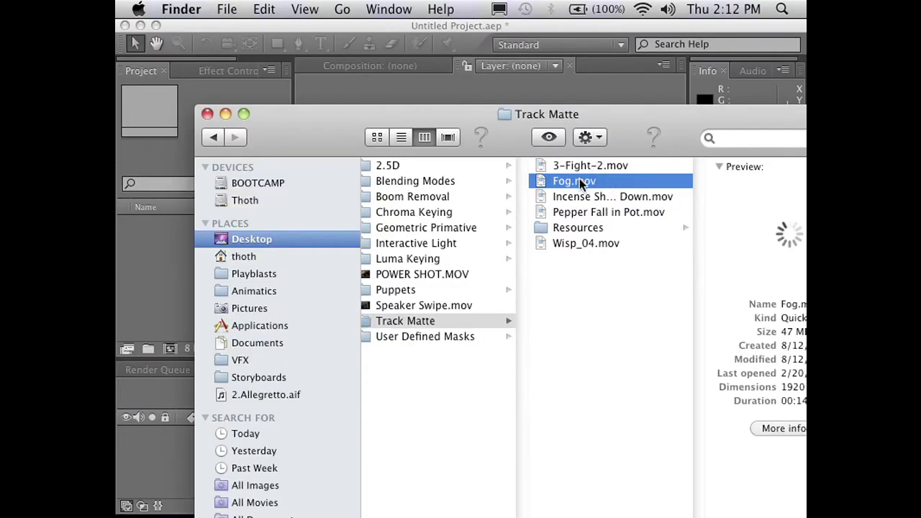
{"action": "left_click_drag", "start_coordinate": [575, 182], "coordinate": [139, 243]}
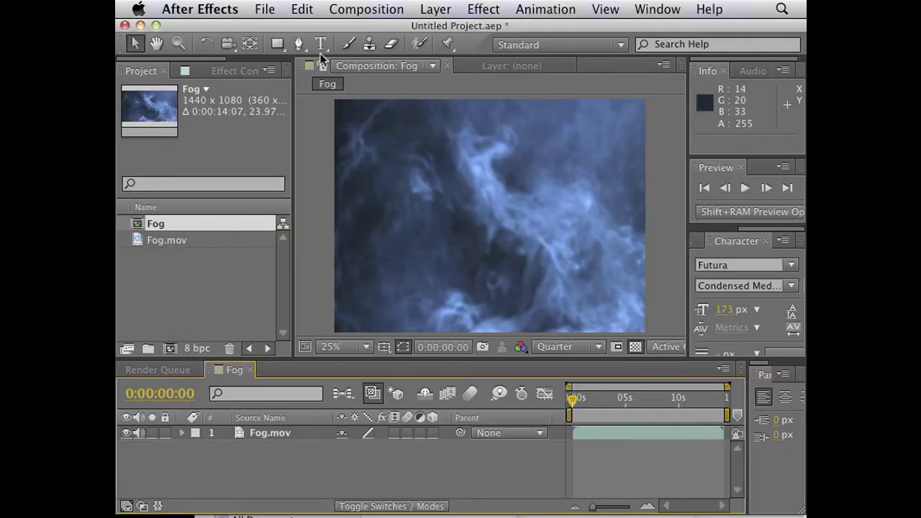
{"action": "left_click", "coordinate": [321, 44]}
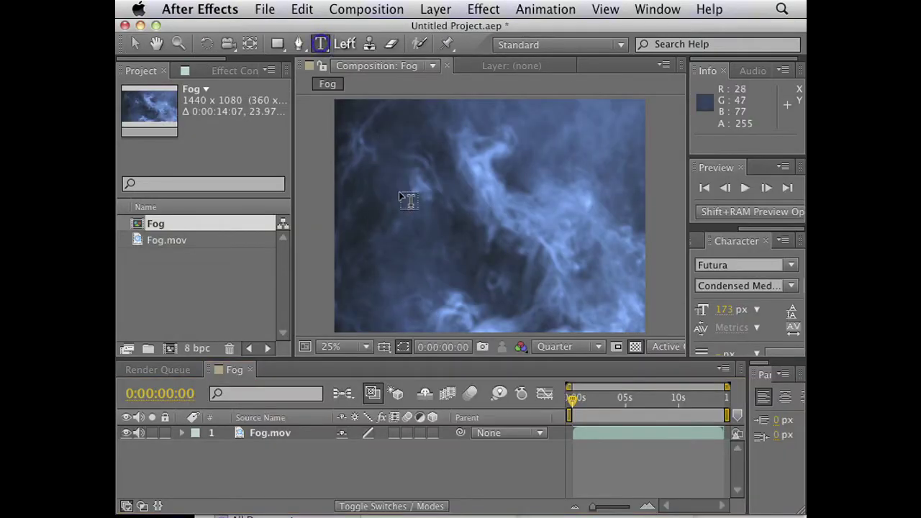
Add a 195 px white 'SCARY' paragraph text layer near the top-left of the Fog comp.
{"action": "left_click_drag", "start_coordinate": [372, 285], "coordinate": [607, 146]}
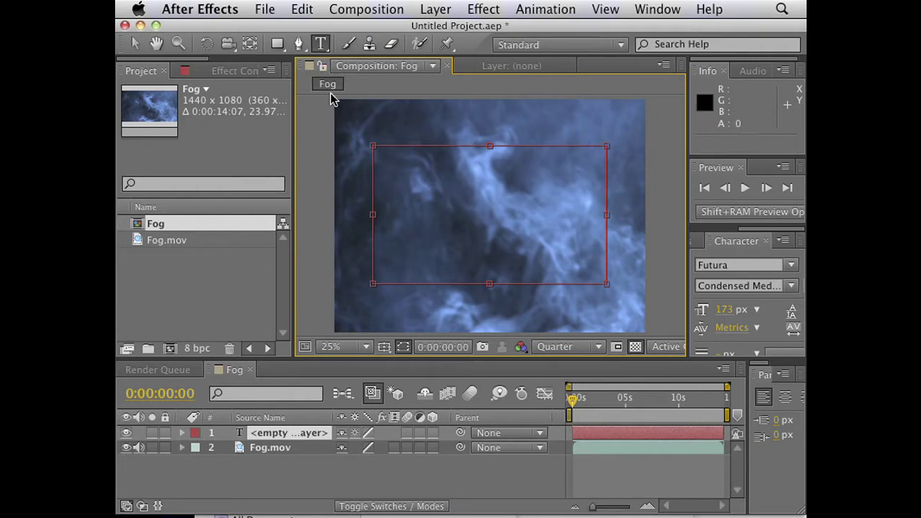
{"action": "type", "text": "SCARY"}
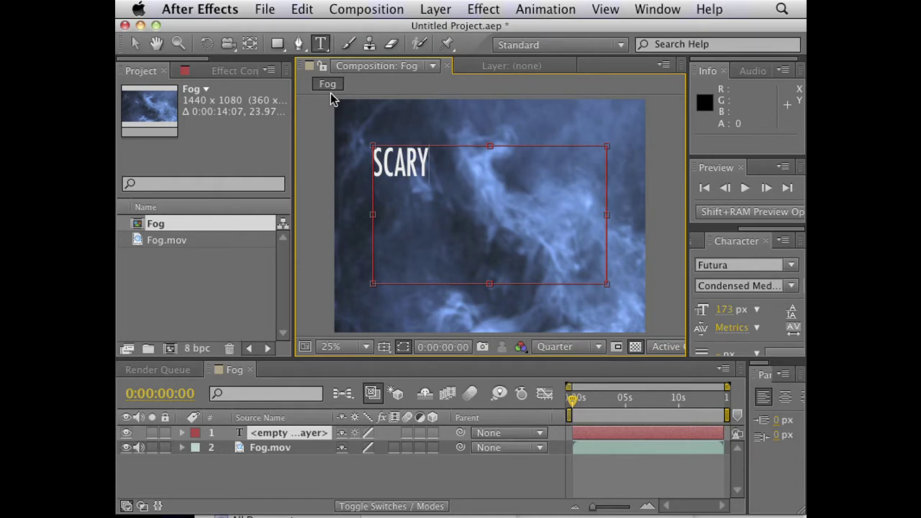
{"action": "key", "text": "super+a"}
{"action": "left_click_drag", "start_coordinate": [722, 309], "coordinate": [748, 319]}
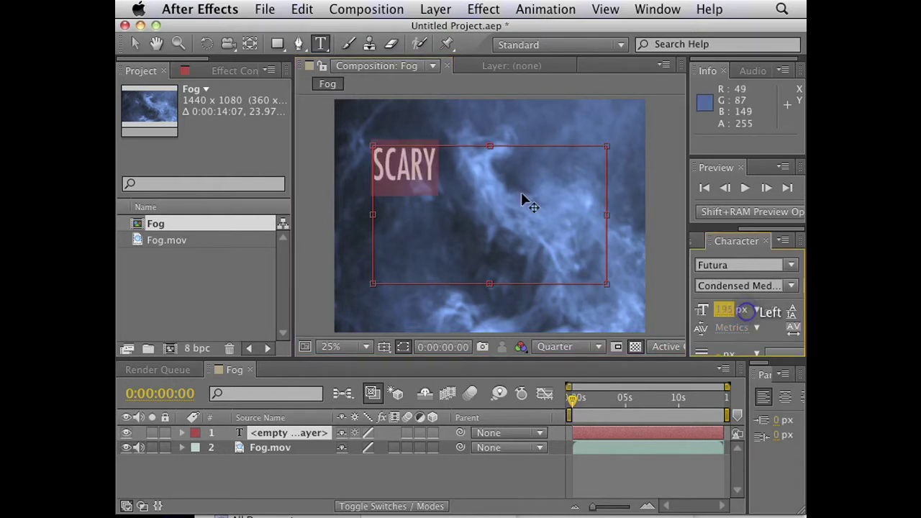
{"action": "left_click", "coordinate": [417, 462]}
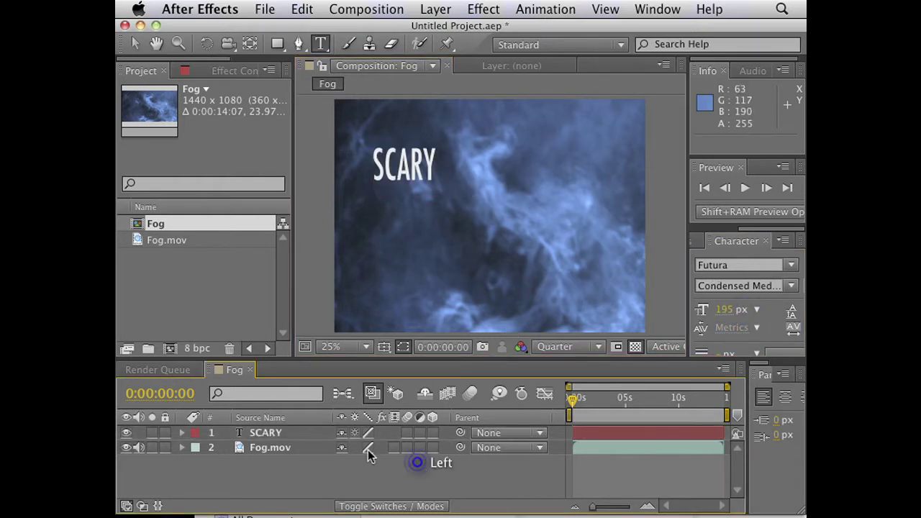
{"action": "left_click", "coordinate": [274, 434]}
Move SCARY below Fog.mov, set its TrkMat to Luma Matte 'Fog.mov', and show a black background.
{"action": "left_click_drag", "start_coordinate": [274, 433], "coordinate": [280, 456]}
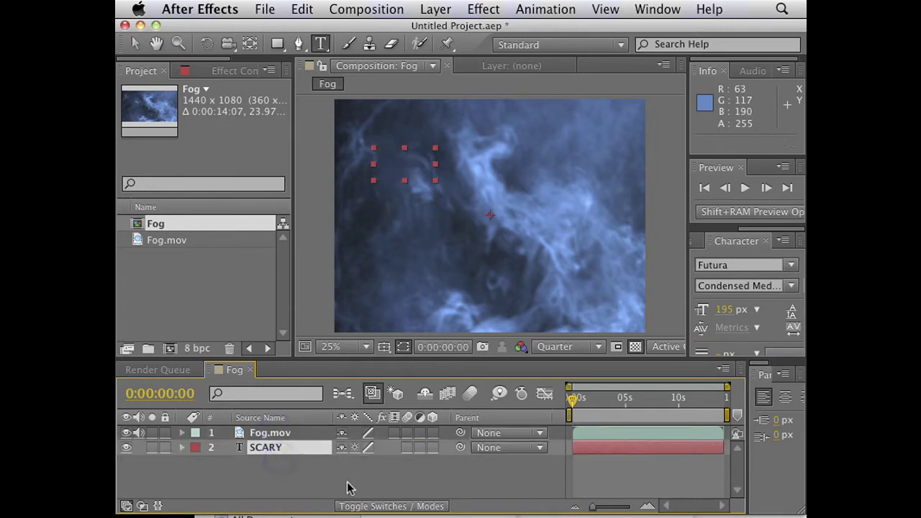
{"action": "left_click", "coordinate": [380, 506]}
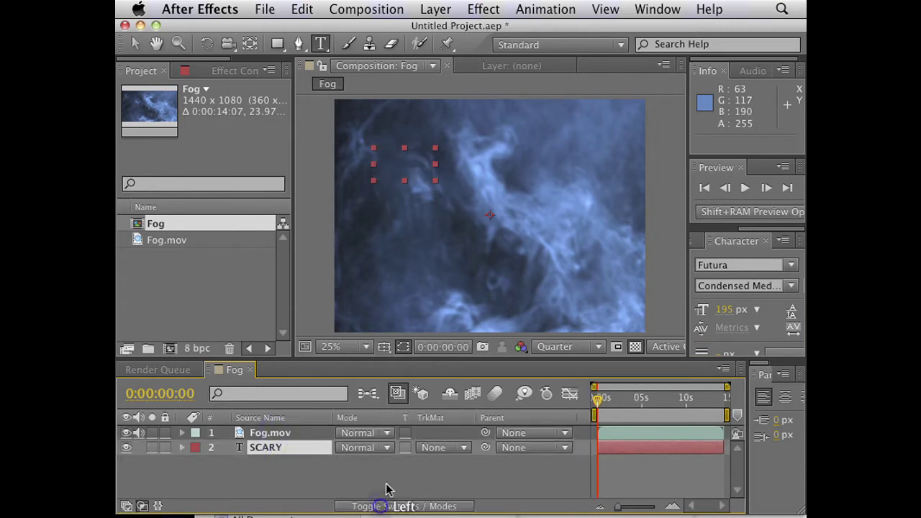
{"action": "left_click", "coordinate": [440, 448]}
{"action": "left_click", "coordinate": [454, 481]}
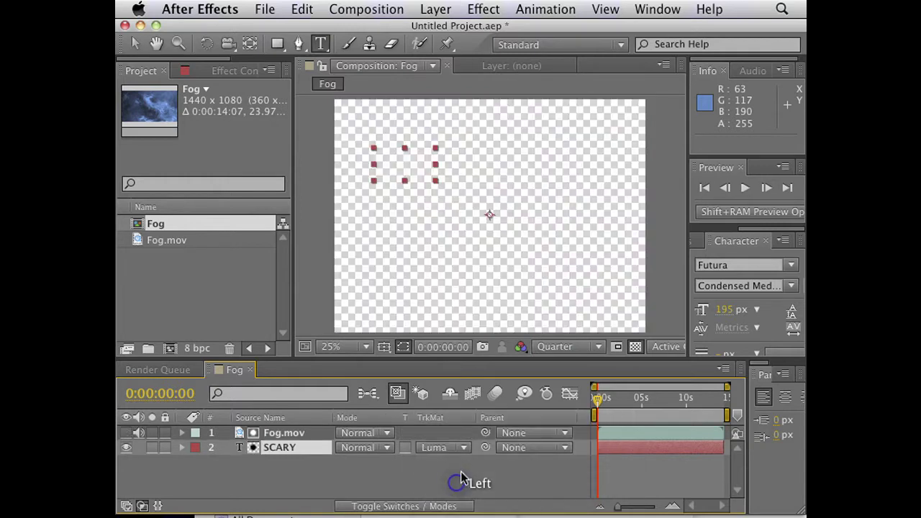
{"action": "left_click", "coordinate": [635, 346]}
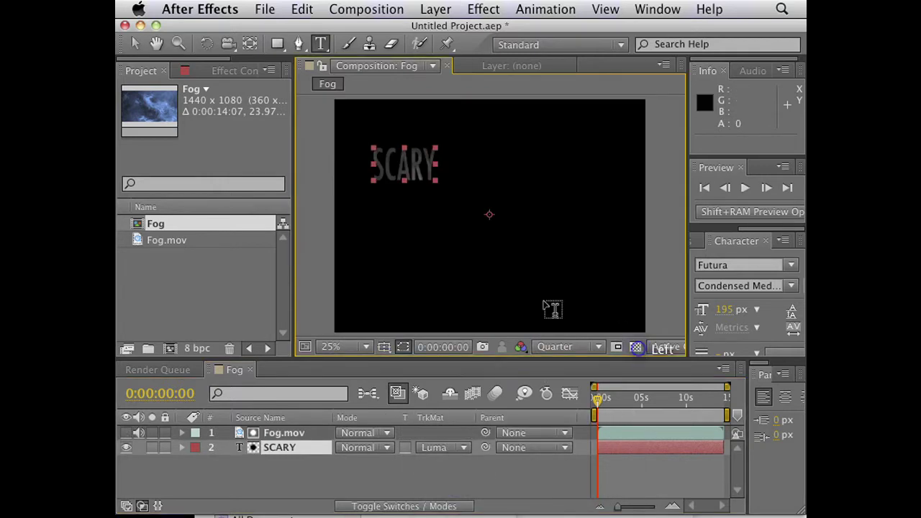
Centre the SCARY text in the frame and preview the comp.
{"action": "left_click", "coordinate": [134, 44]}
{"action": "left_click_drag", "start_coordinate": [421, 175], "coordinate": [603, 265]}
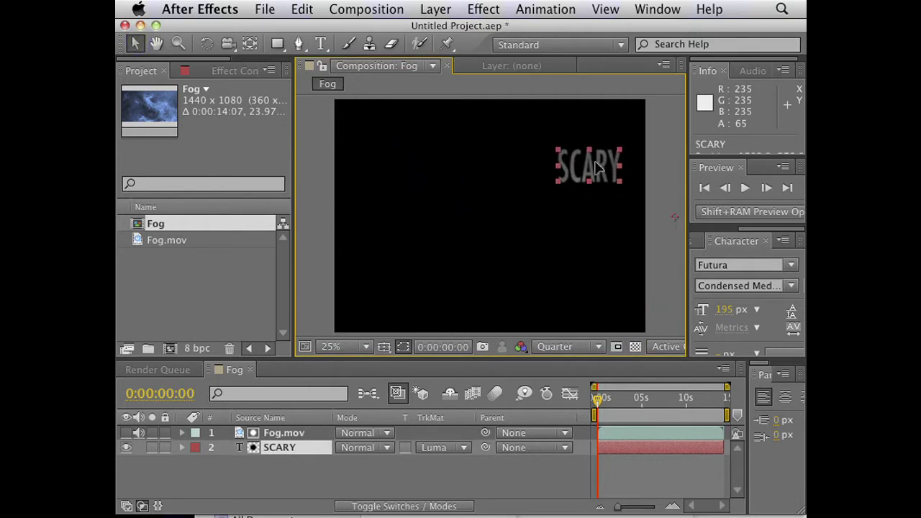
{"action": "left_click_drag", "start_coordinate": [596, 165], "coordinate": [539, 228]}
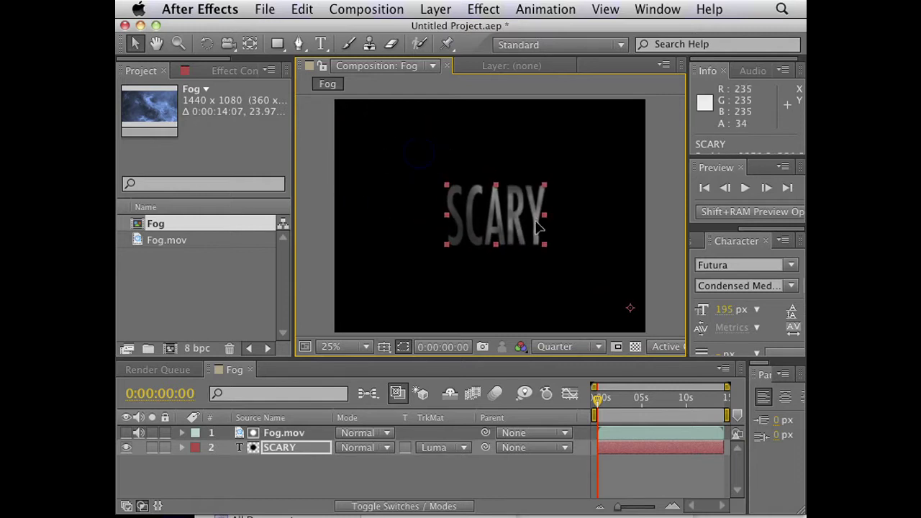
{"action": "left_click", "coordinate": [536, 222]}
{"action": "left_click", "coordinate": [127, 433]}
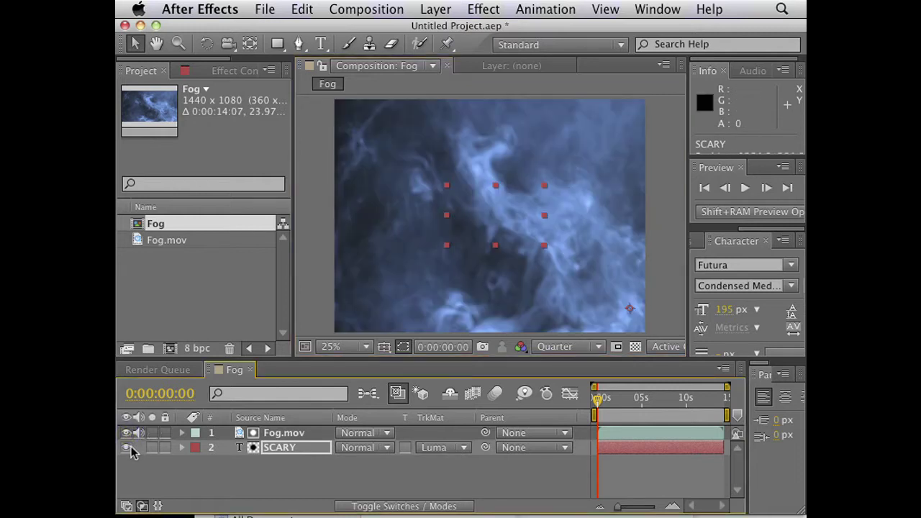
{"action": "left_click", "coordinate": [126, 433]}
{"action": "key", "text": "space"}
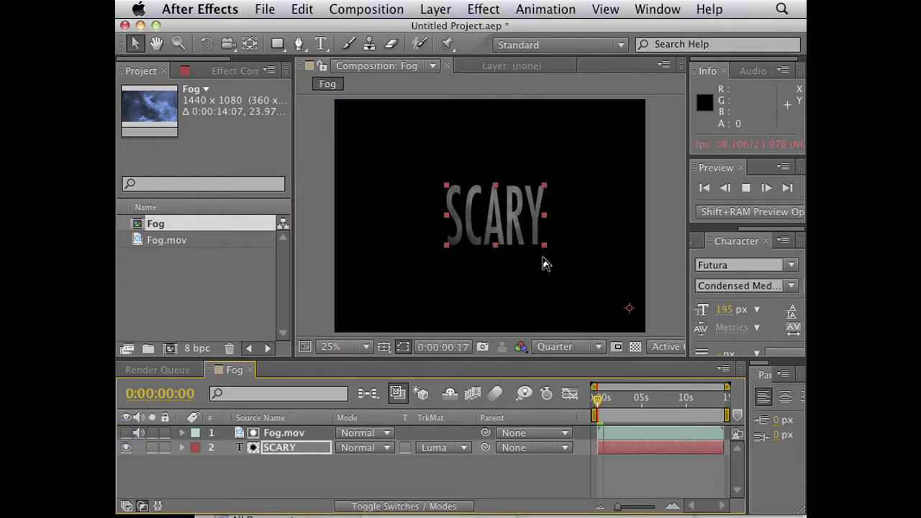
Apply the Curves effect to the Fog.mov layer and enlarge its Effect Controls graph.
{"action": "key", "text": "space"}
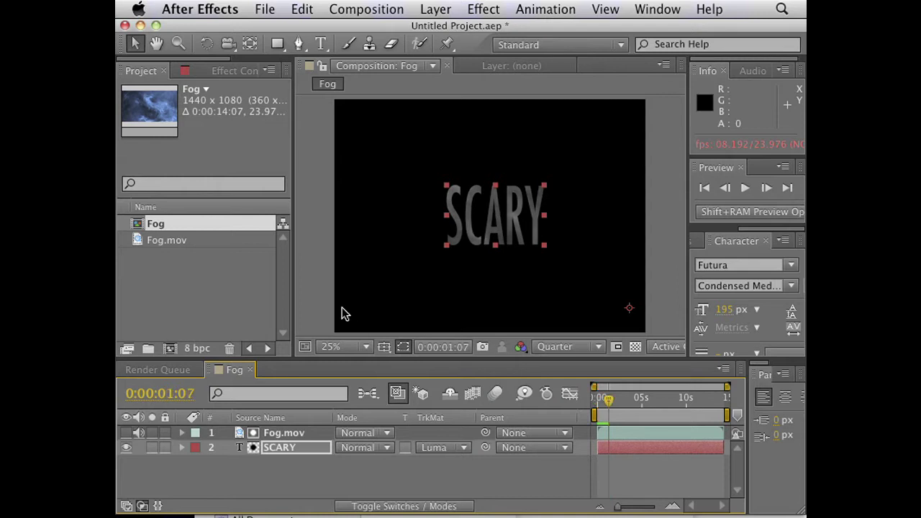
{"action": "left_click", "coordinate": [288, 434]}
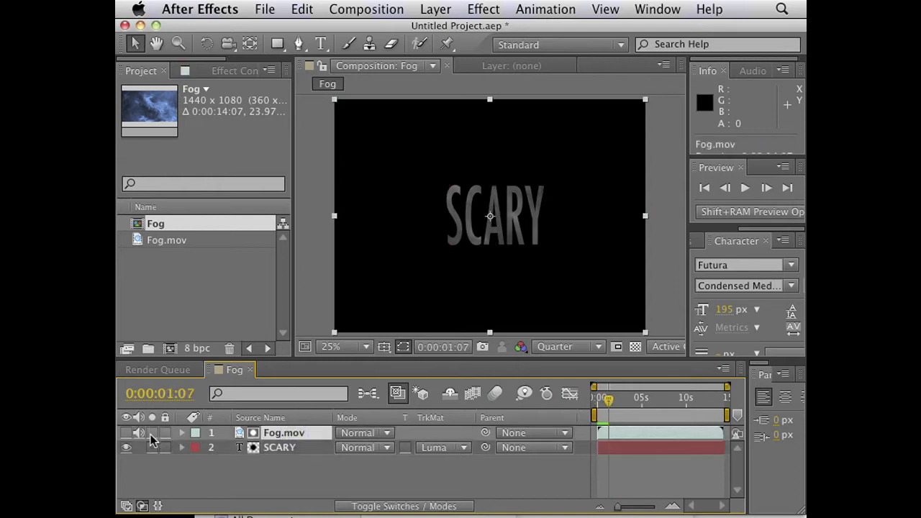
{"action": "left_click", "coordinate": [127, 433]}
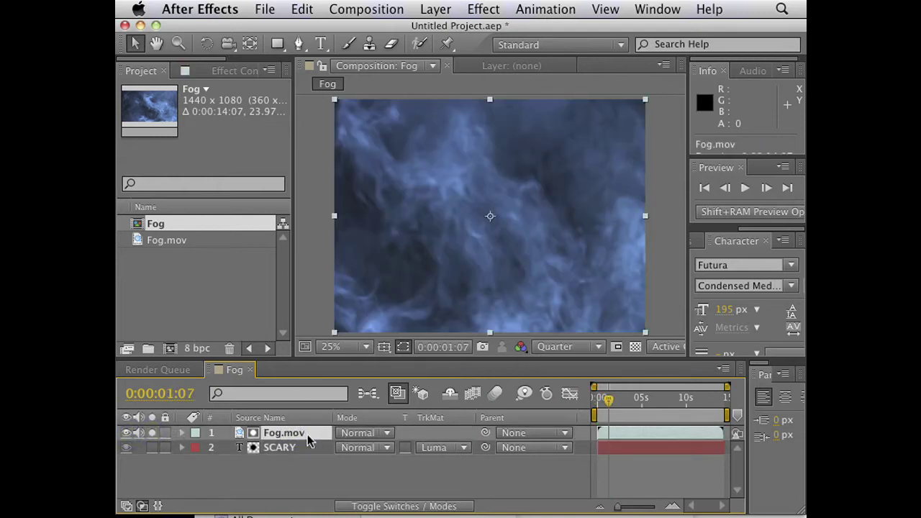
{"action": "left_click", "coordinate": [435, 9]}
{"action": "mouse_move", "coordinate": [484, 8]}
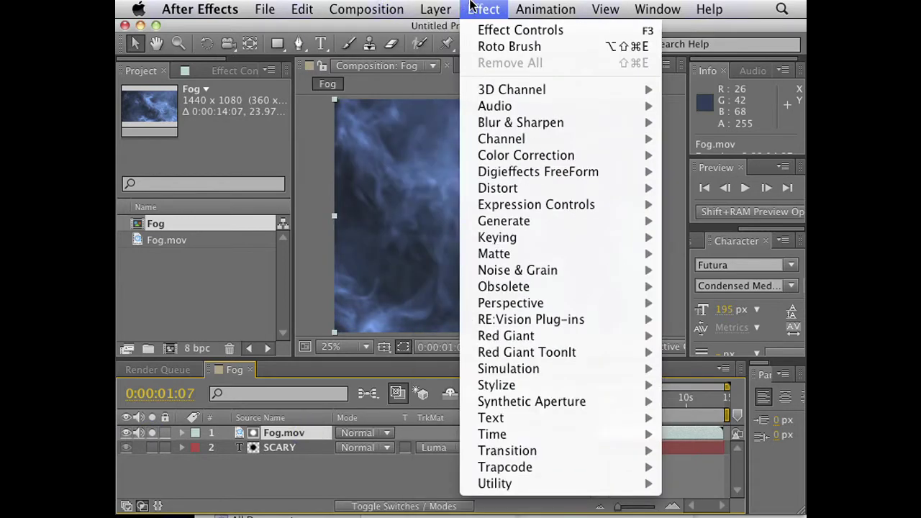
{"action": "mouse_move", "coordinate": [534, 123]}
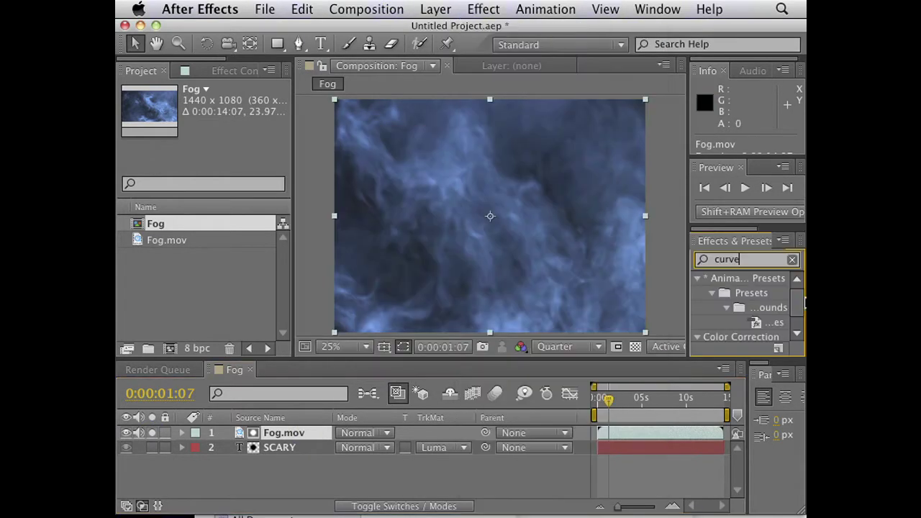
{"action": "scroll", "coordinate": [799, 327], "scroll_direction": "down", "scroll_amount": 2}
{"action": "left_click_drag", "start_coordinate": [750, 334], "coordinate": [468, 253]}
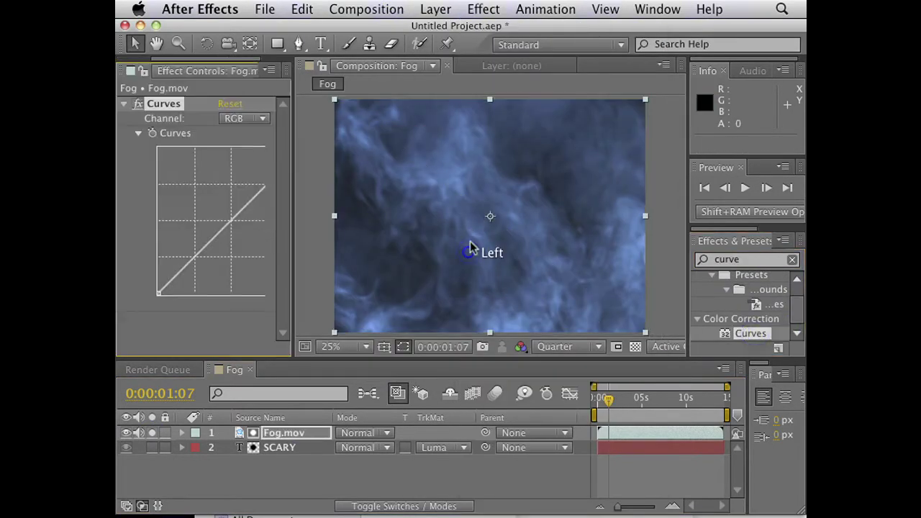
{"action": "left_click_drag", "start_coordinate": [294, 228], "coordinate": [354, 212]}
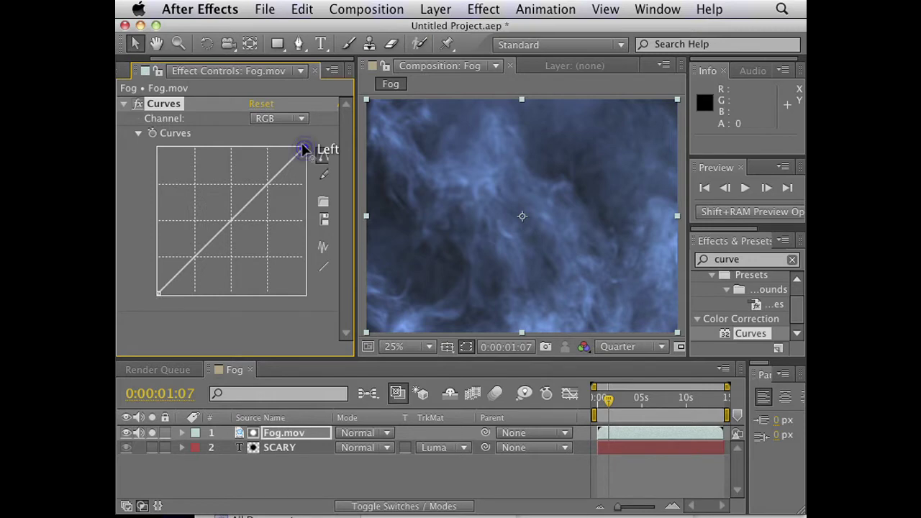
Shape the Curves graph into a steep S-curve to boost contrast in the fog inside SCARY.
{"action": "left_click_drag", "start_coordinate": [305, 148], "coordinate": [213, 147]}
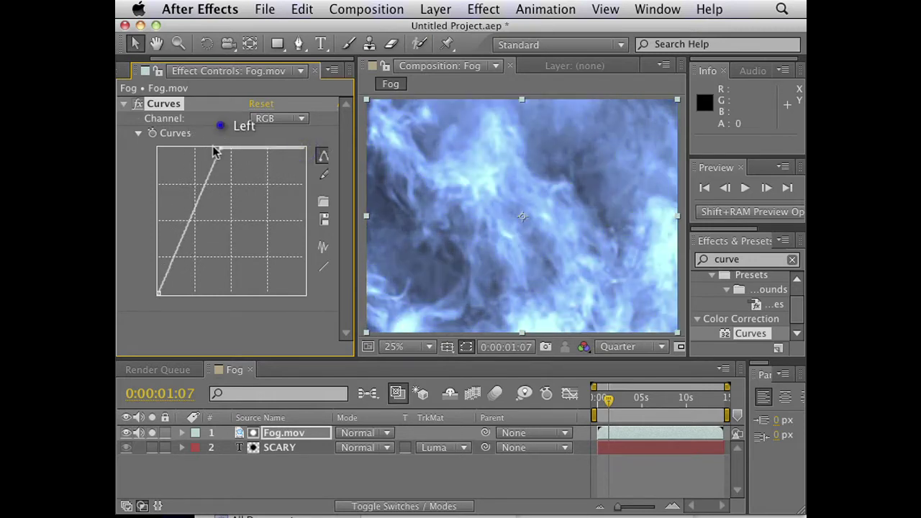
{"action": "mouse_move", "coordinate": [164, 292]}
{"action": "left_mouse_down"}
{"action": "mouse_move", "coordinate": [194, 297]}
{"action": "mouse_move", "coordinate": [160, 294]}
{"action": "left_mouse_up"}
{"action": "mouse_move", "coordinate": [221, 150]}
{"action": "left_mouse_down"}
{"action": "mouse_move", "coordinate": [206, 144]}
{"action": "mouse_move", "coordinate": [217, 138]}
{"action": "left_mouse_up"}
{"action": "left_click_drag", "start_coordinate": [180, 240], "coordinate": [191, 262]}
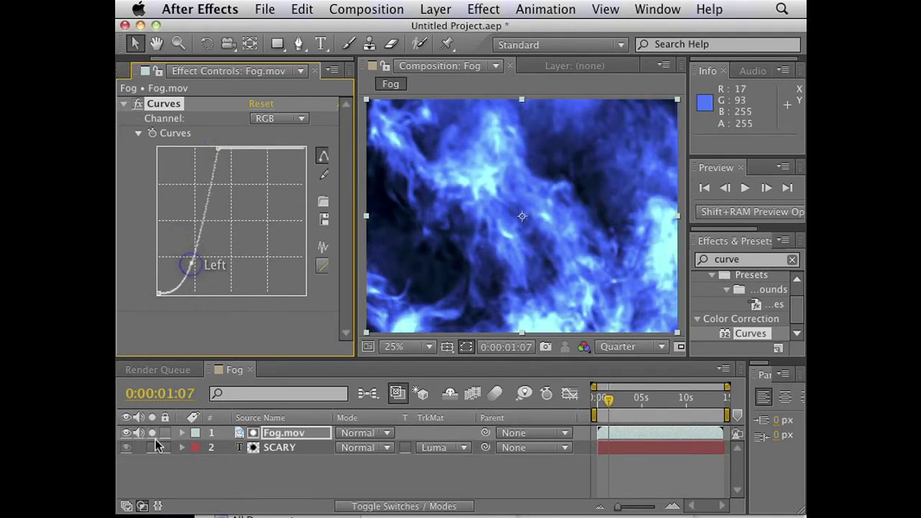
{"action": "left_click", "coordinate": [125, 433]}
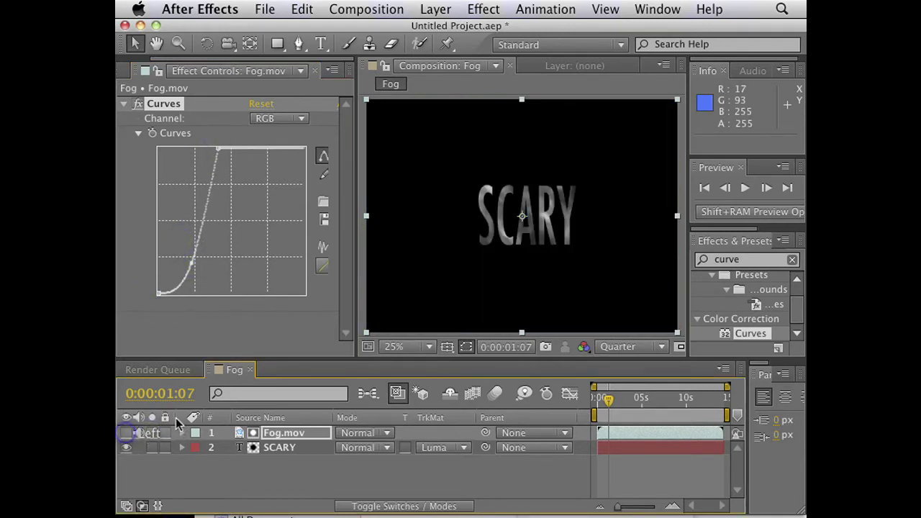
{"action": "left_click_drag", "start_coordinate": [198, 271], "coordinate": [202, 269]}
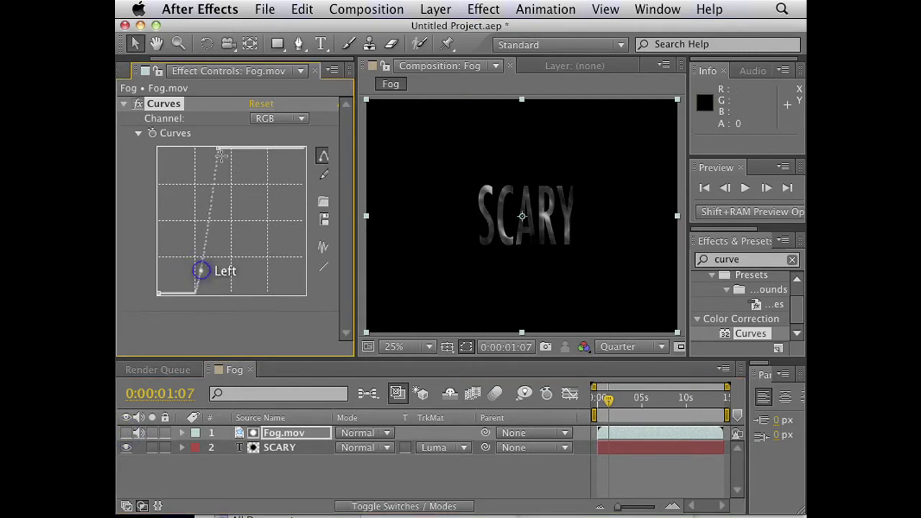
{"action": "left_click_drag", "start_coordinate": [219, 150], "coordinate": [252, 137]}
Import Pepper Fall in Pot.mov from Finder into the Project panel.
{"action": "right_click", "coordinate": [247, 461]}
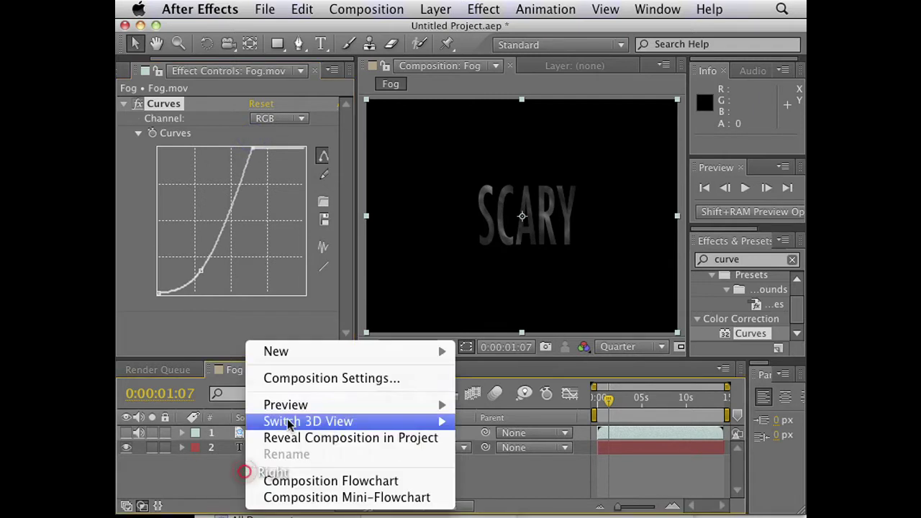
{"action": "mouse_move", "coordinate": [384, 349]}
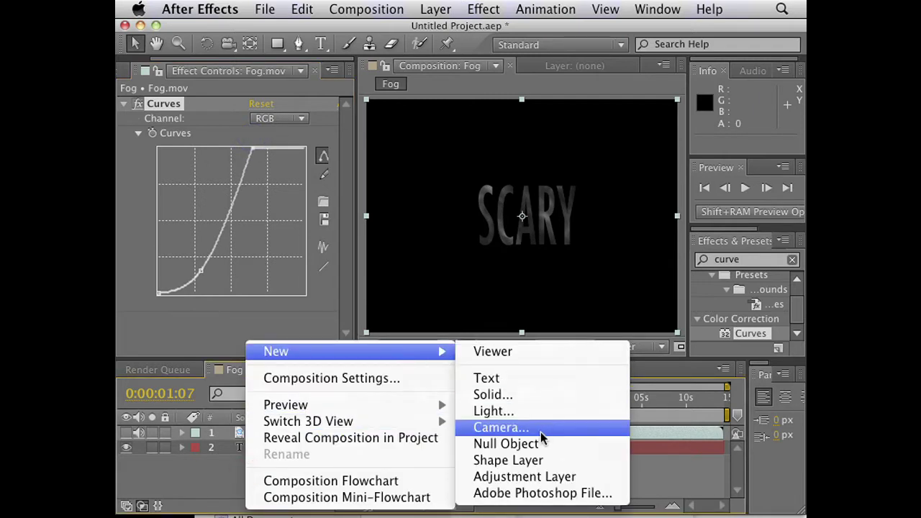
{"action": "right_click", "coordinate": [202, 207]}
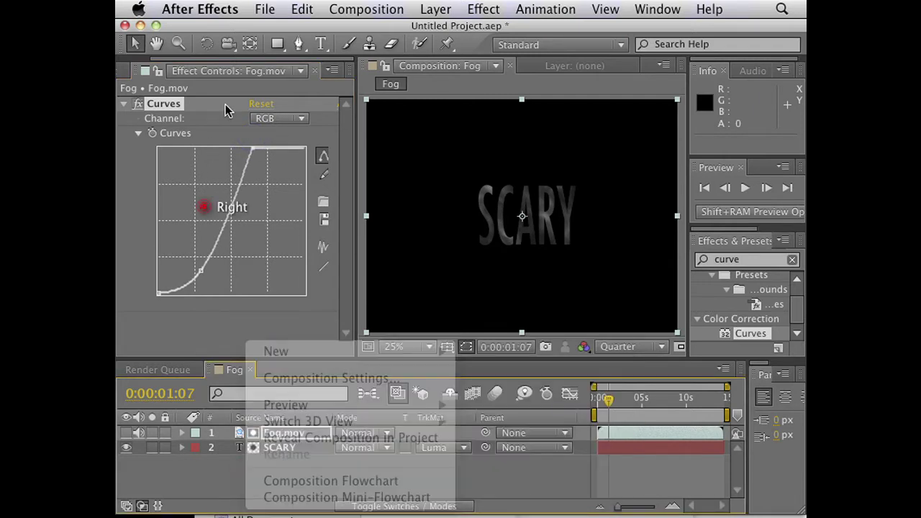
{"action": "left_click_drag", "start_coordinate": [221, 58], "coordinate": [164, 64]}
{"action": "left_click", "coordinate": [161, 69]}
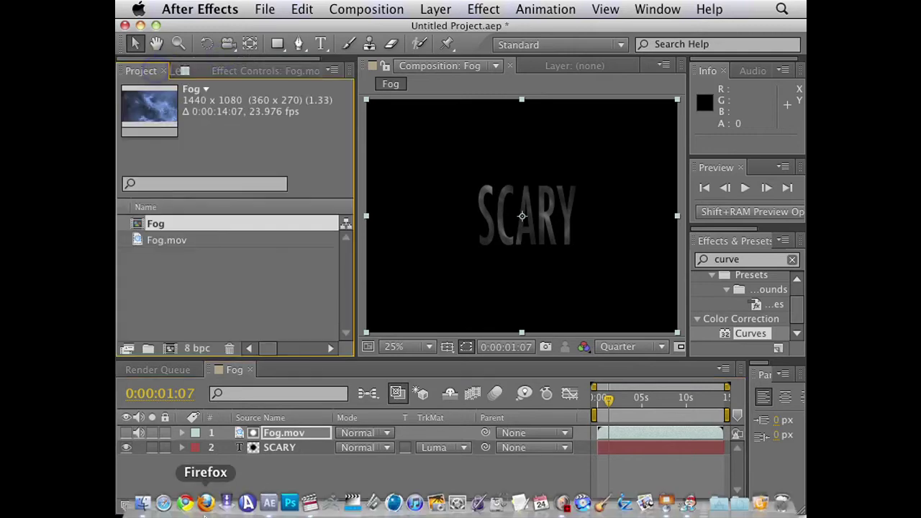
{"action": "left_click", "coordinate": [144, 501]}
{"action": "left_click", "coordinate": [591, 212]}
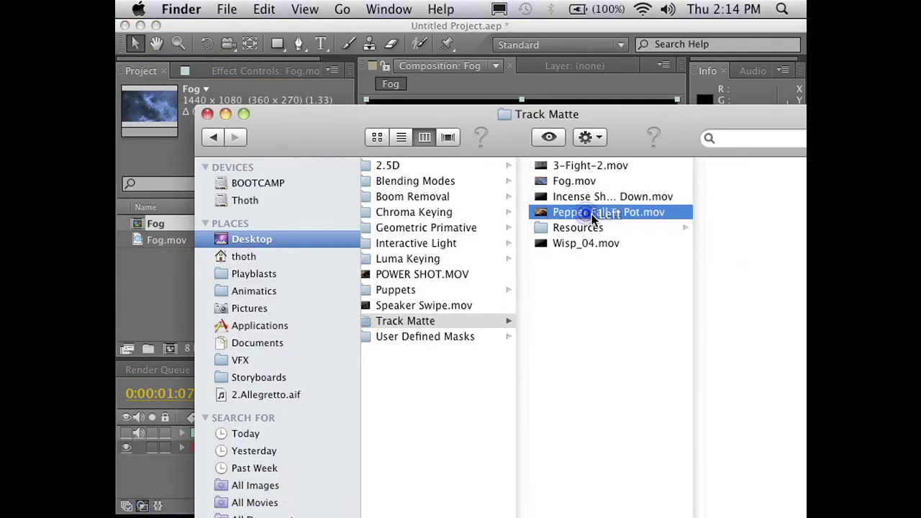
{"action": "left_click_drag", "start_coordinate": [610, 210], "coordinate": [175, 300]}
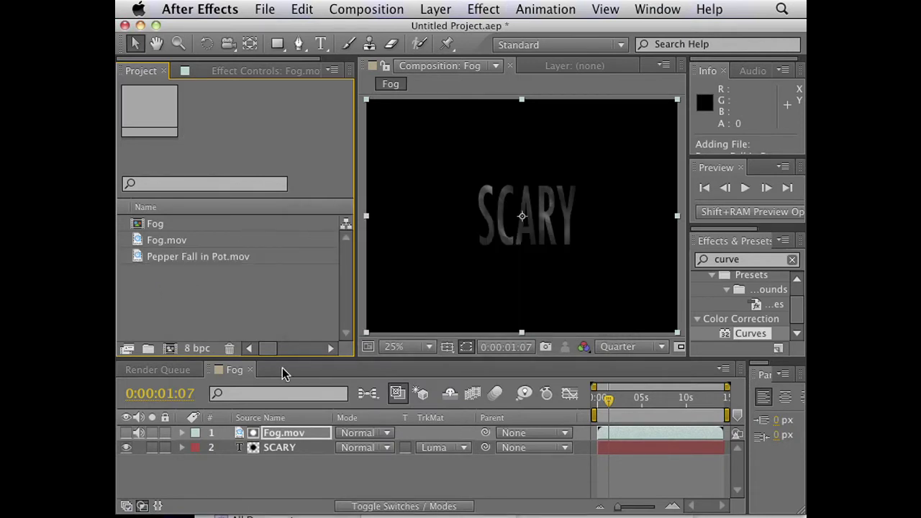
Add Pepper Fall in Pot.mov to the Fog comp as layer 3 and move the playhead to 0:00:02:10.
{"action": "left_click_drag", "start_coordinate": [216, 256], "coordinate": [221, 471]}
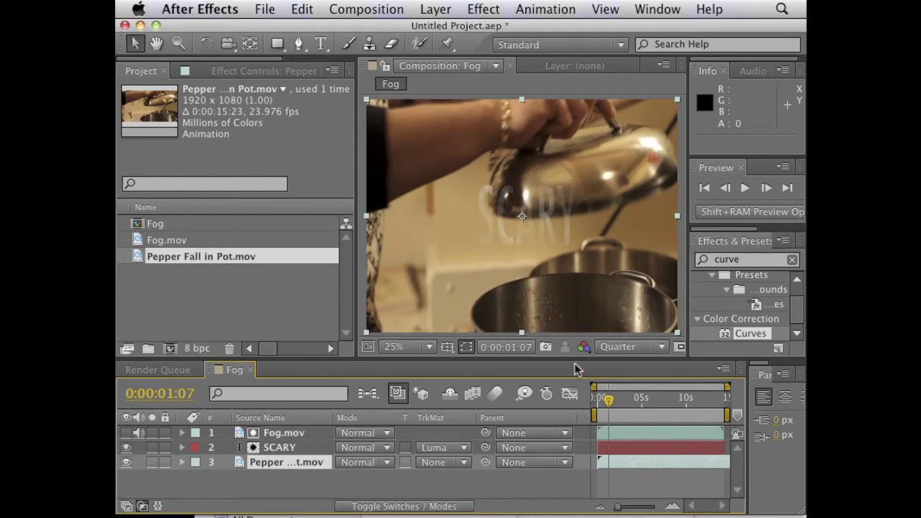
{"action": "left_click", "coordinate": [619, 399]}
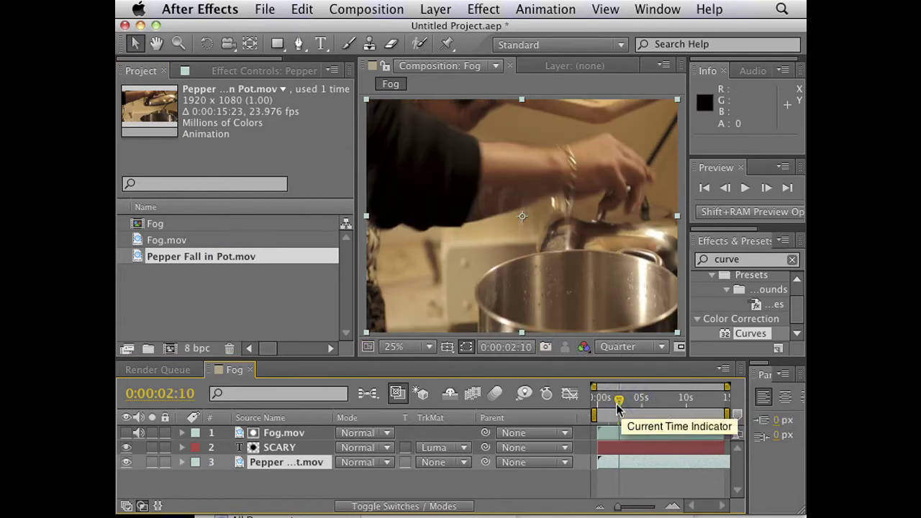
{"action": "left_click", "coordinate": [288, 446]}
Adjust the Curves points on Fog.mov, steepening the top and reshaping the lower point.
{"action": "left_click", "coordinate": [291, 433]}
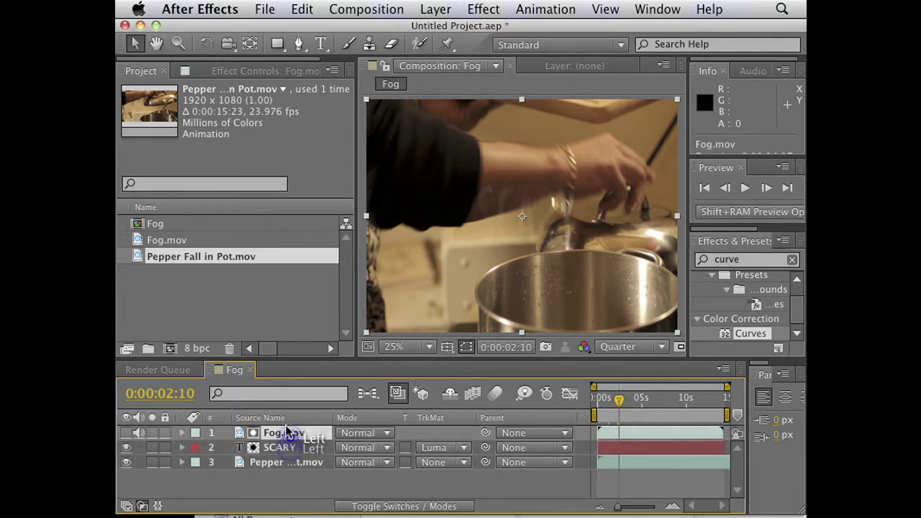
{"action": "left_click", "coordinate": [216, 66]}
{"action": "left_click_drag", "start_coordinate": [249, 151], "coordinate": [240, 139]}
{"action": "left_click_drag", "start_coordinate": [201, 270], "coordinate": [184, 279]}
{"action": "left_click_drag", "start_coordinate": [241, 149], "coordinate": [206, 149]}
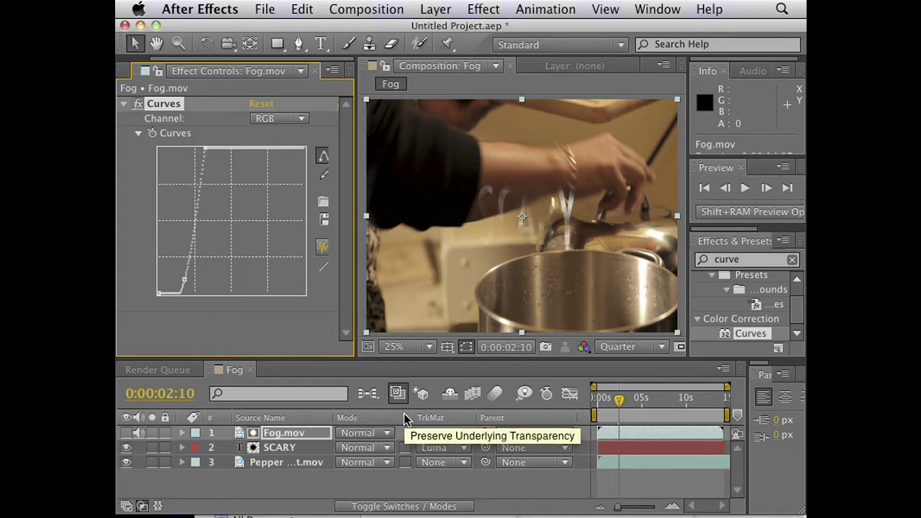
Delete the SCARY and Fog.mov layers from the Fog comp.
{"action": "left_click", "coordinate": [288, 447]}
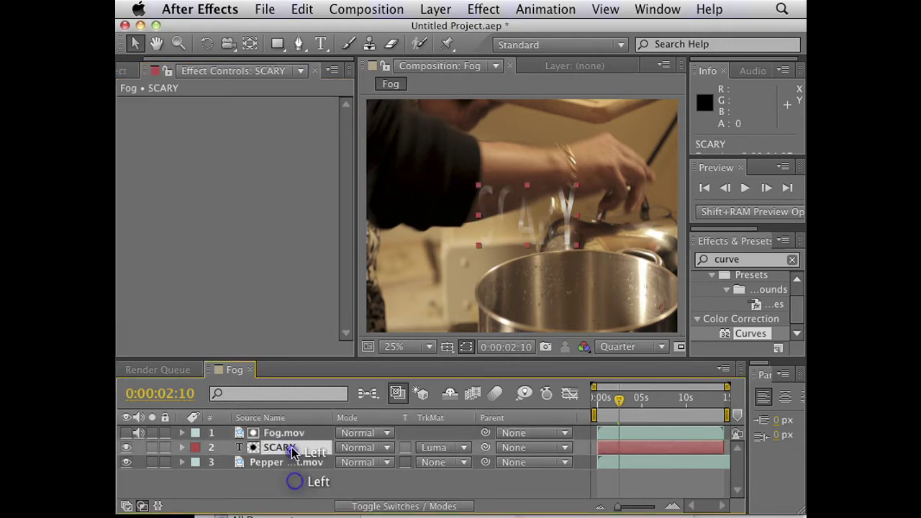
{"action": "key", "text": "Delete"}
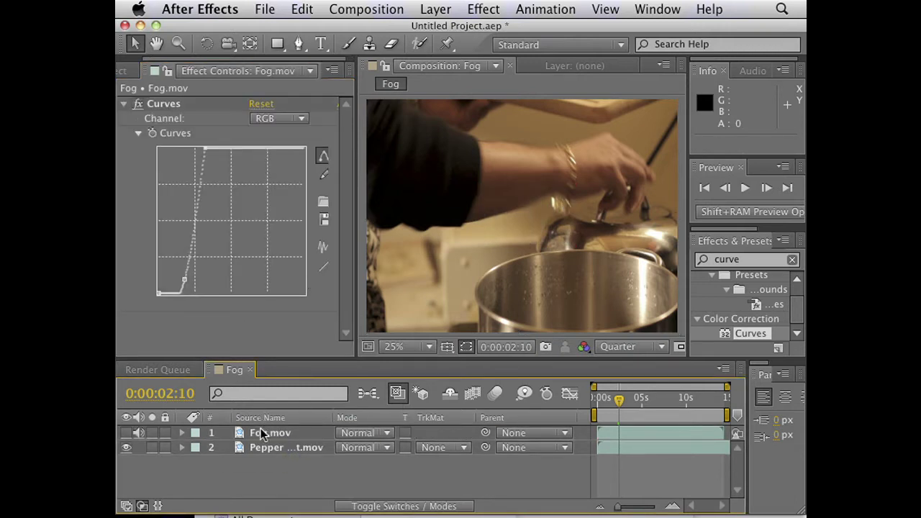
{"action": "left_click", "coordinate": [261, 433]}
{"action": "key", "text": "Delete"}
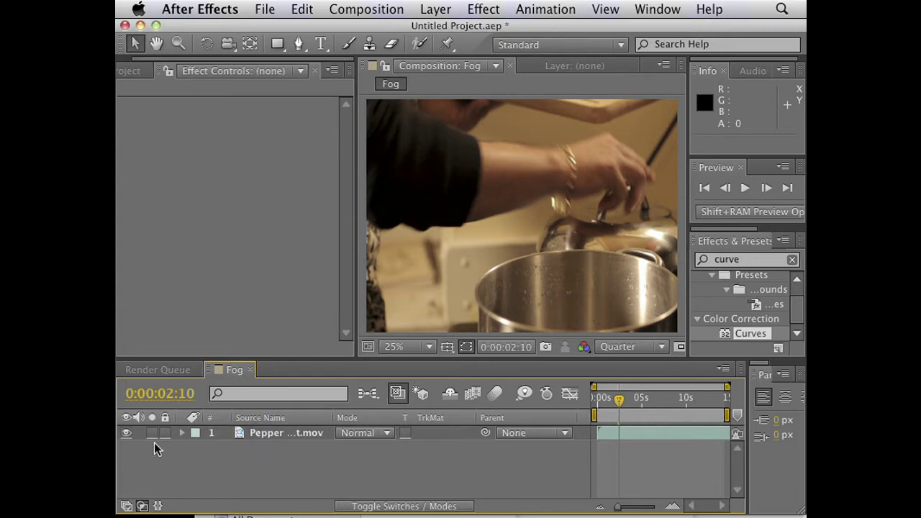
Import Wisp_04.mov from Finder and add it to the Fog comp as the top layer.
{"action": "left_click", "coordinate": [144, 504]}
{"action": "left_click", "coordinate": [551, 275]}
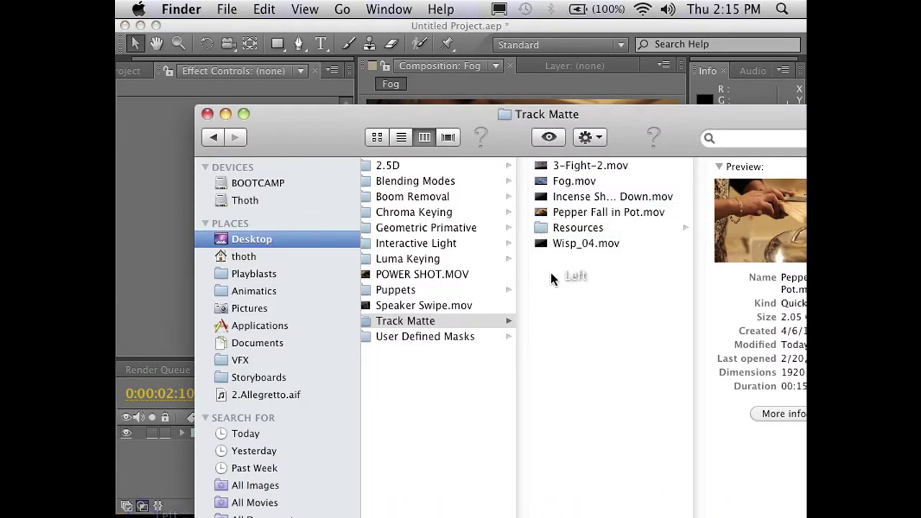
{"action": "left_click_drag", "start_coordinate": [581, 242], "coordinate": [159, 147]}
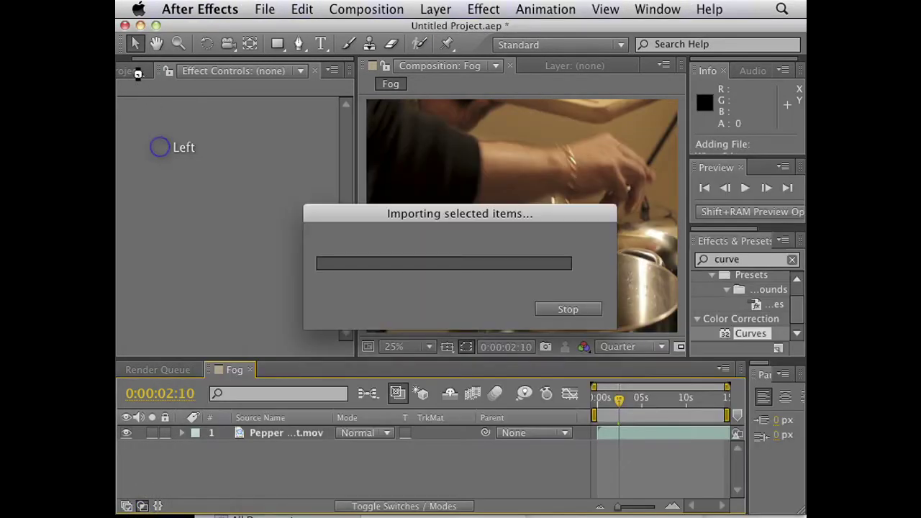
{"action": "left_click", "coordinate": [189, 318]}
{"action": "left_click", "coordinate": [184, 273]}
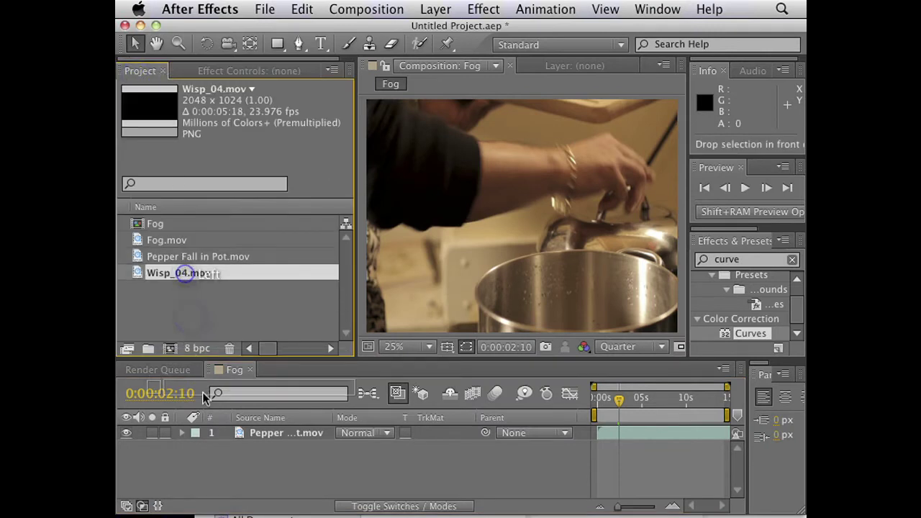
{"action": "left_click_drag", "start_coordinate": [204, 398], "coordinate": [211, 429]}
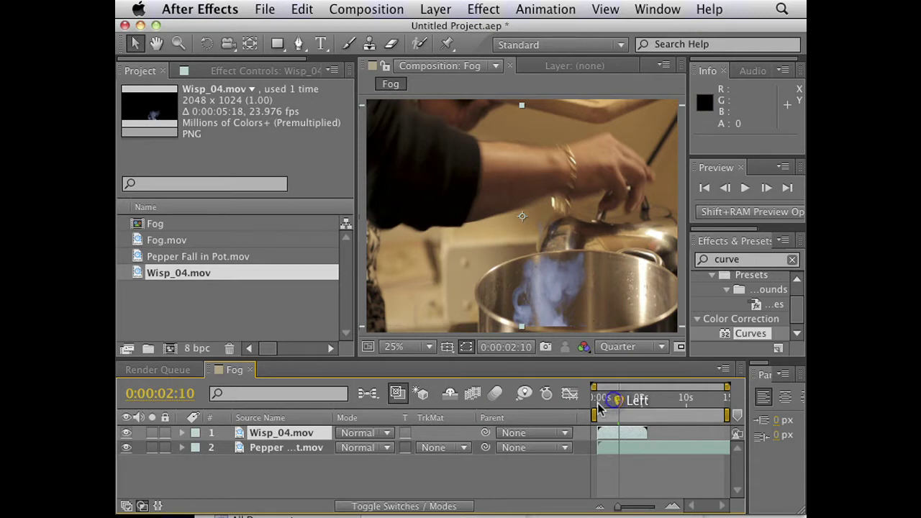
Slide the Wisp_04 layer so it starts at 0:00:01:23.
{"action": "left_click_drag", "start_coordinate": [617, 398], "coordinate": [617, 403]}
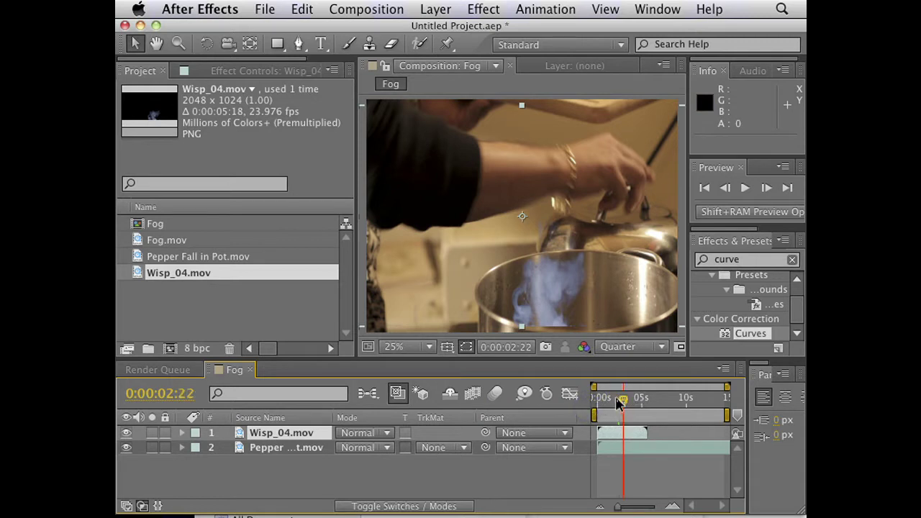
{"action": "left_click", "coordinate": [615, 400]}
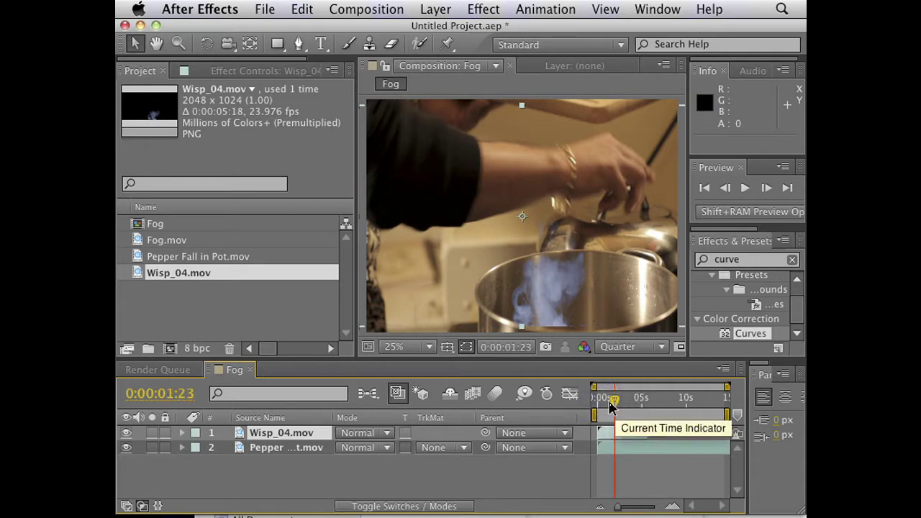
{"action": "left_click_drag", "start_coordinate": [619, 428], "coordinate": [639, 433]}
Import the skull JPG from Resources, add it atop Fog, and move it down-right.
{"action": "mouse_move", "coordinate": [332, 513]}
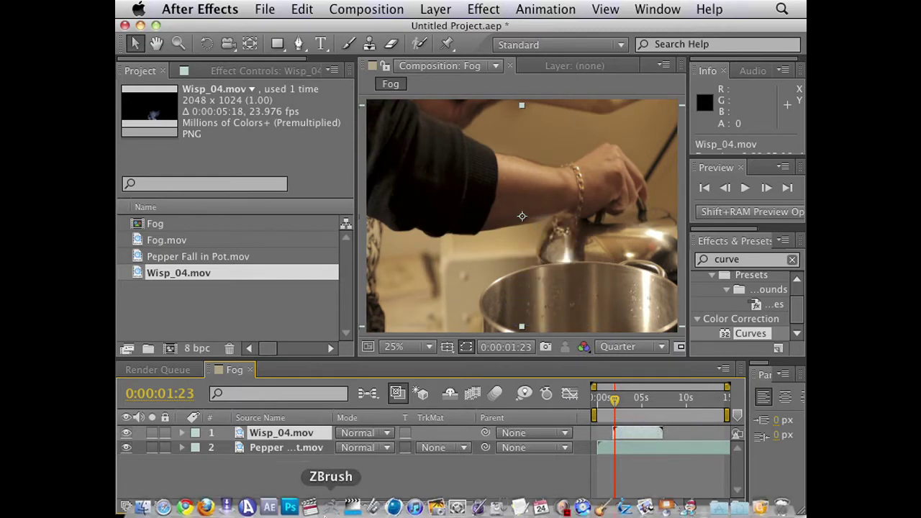
{"action": "left_click", "coordinate": [143, 502]}
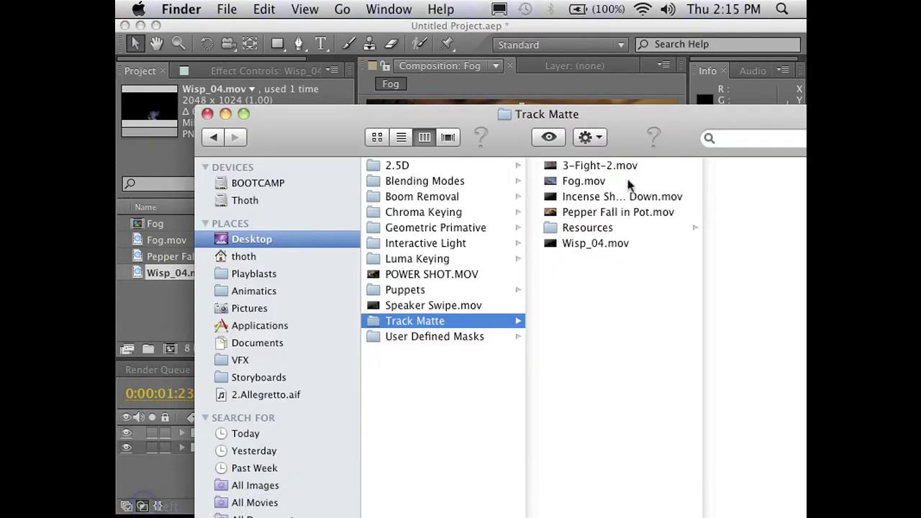
{"action": "left_click", "coordinate": [594, 228]}
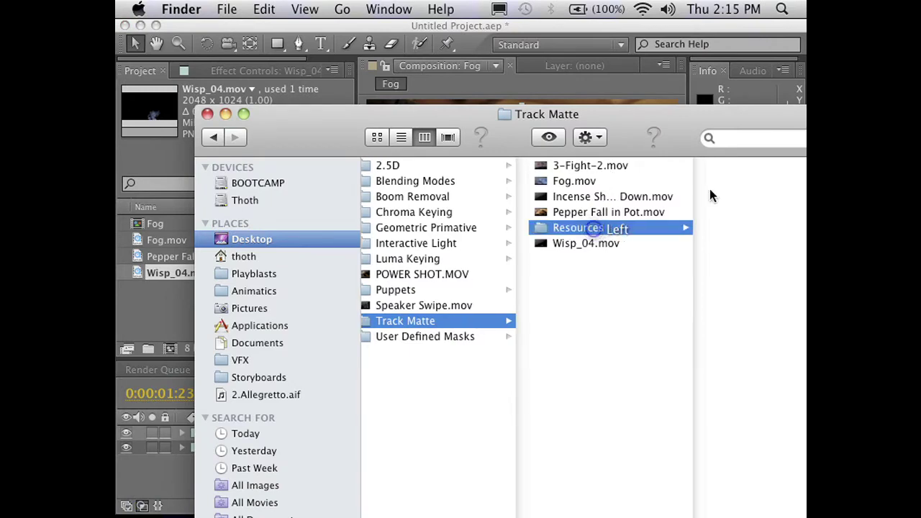
{"action": "left_click_drag", "start_coordinate": [734, 166], "coordinate": [173, 309]}
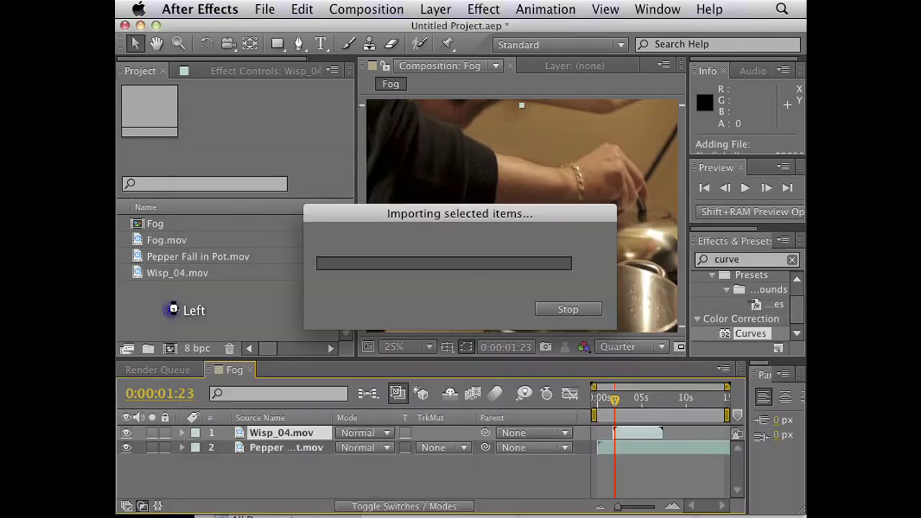
{"action": "left_click", "coordinate": [234, 274]}
{"action": "left_click_drag", "start_coordinate": [236, 278], "coordinate": [252, 432]}
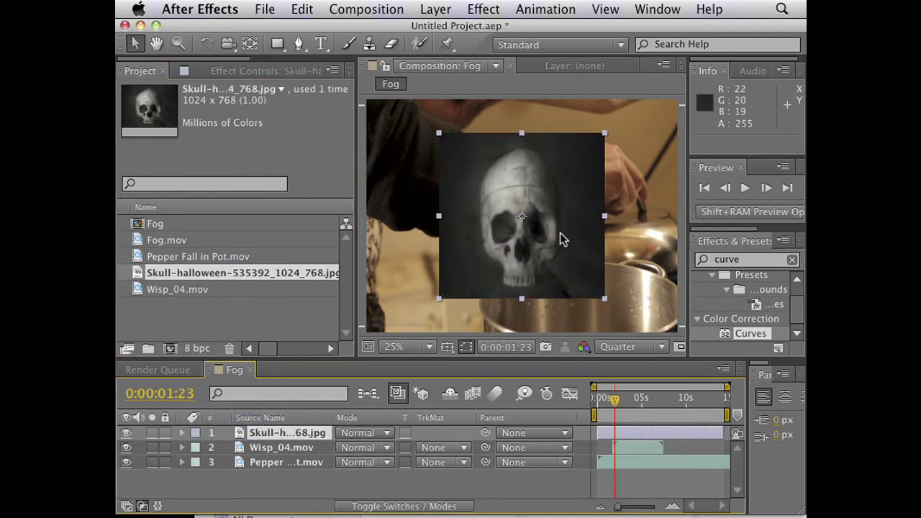
{"action": "left_click_drag", "start_coordinate": [559, 238], "coordinate": [601, 286]}
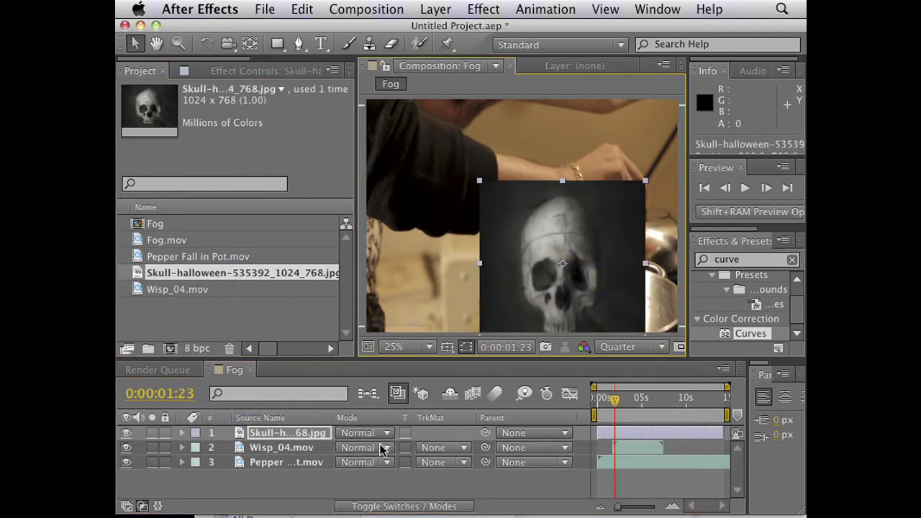
Set Wisp_04's track matte to Luma Matte and check it at 0:00:03:05.
{"action": "left_click", "coordinate": [436, 463]}
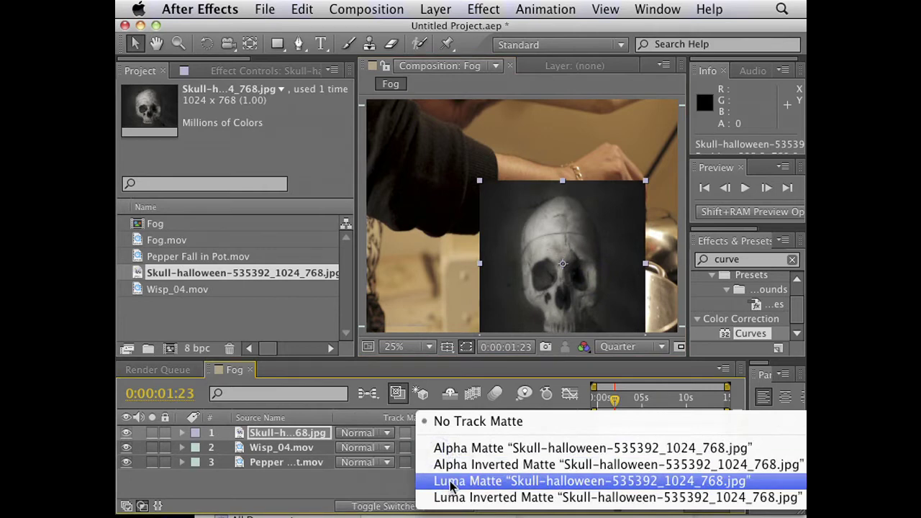
{"action": "left_click", "coordinate": [452, 487]}
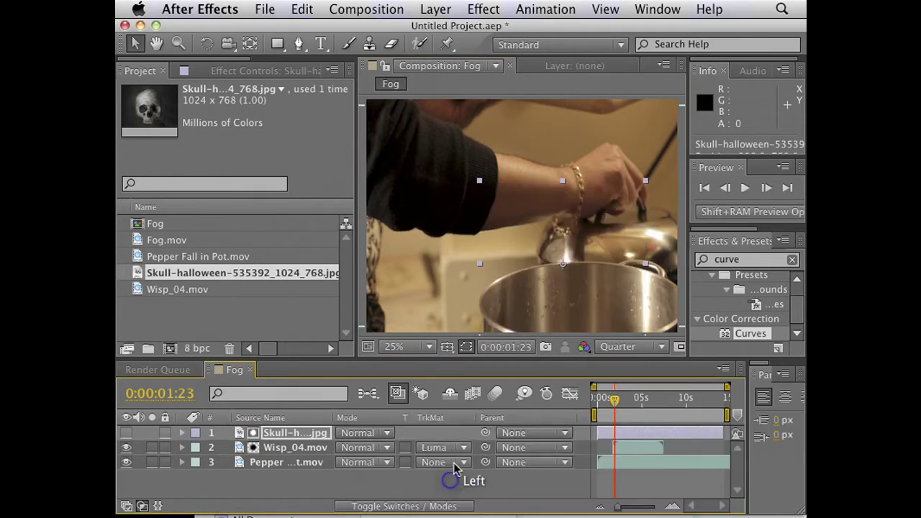
{"action": "left_click", "coordinate": [628, 400]}
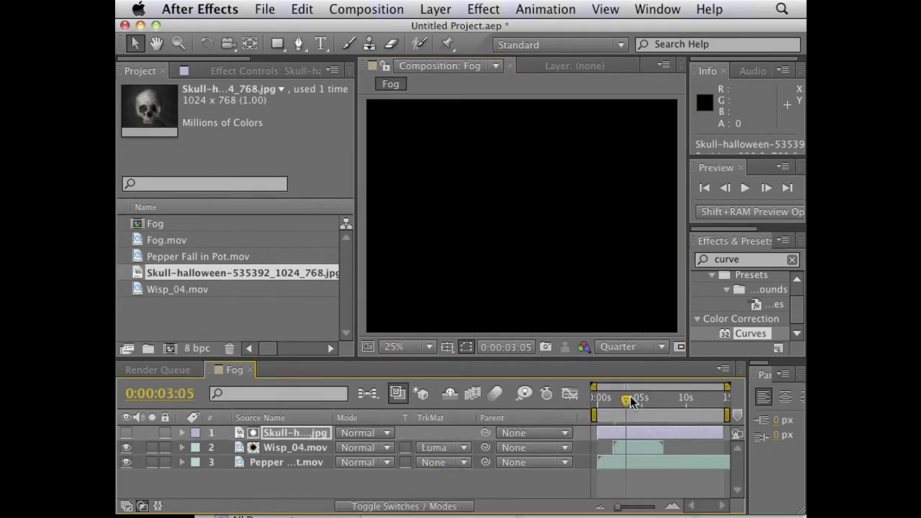
Scale the skull layer to 75% and nudge it up-left over the smoke.
{"action": "left_click", "coordinate": [623, 401]}
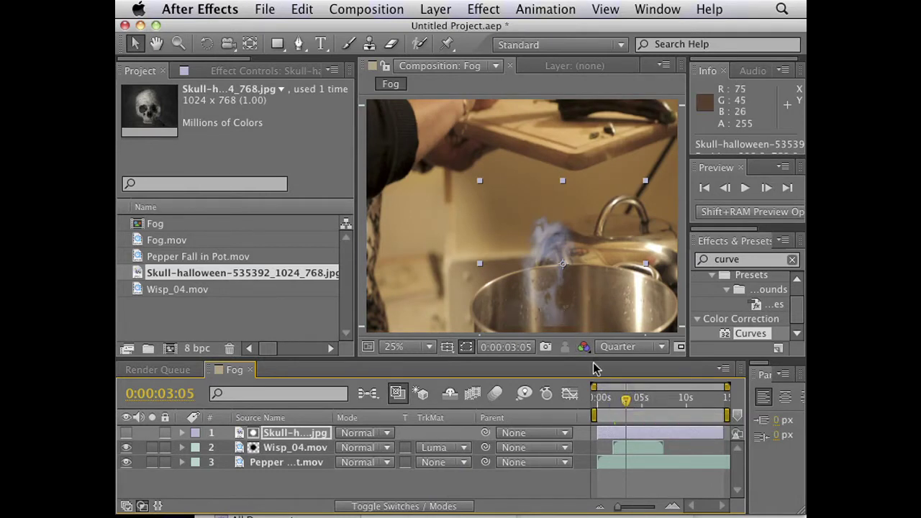
{"action": "left_click", "coordinate": [298, 433]}
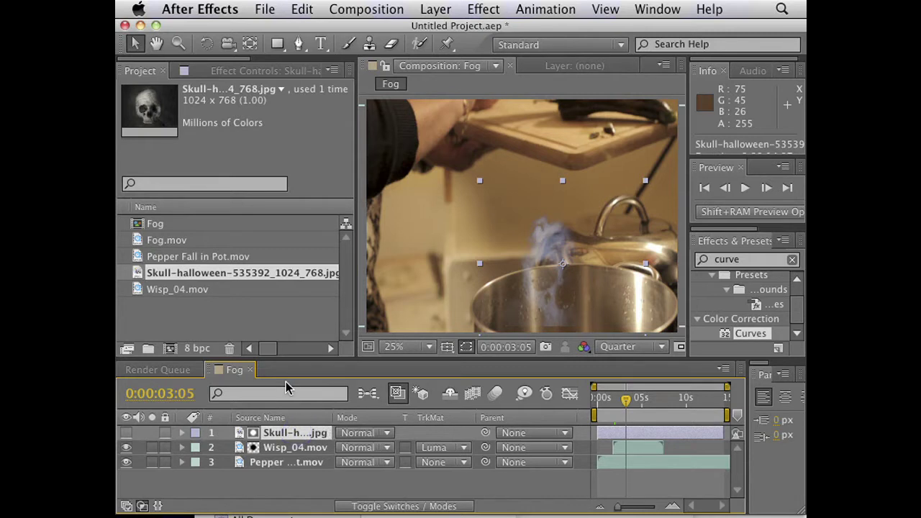
{"action": "key", "text": "s"}
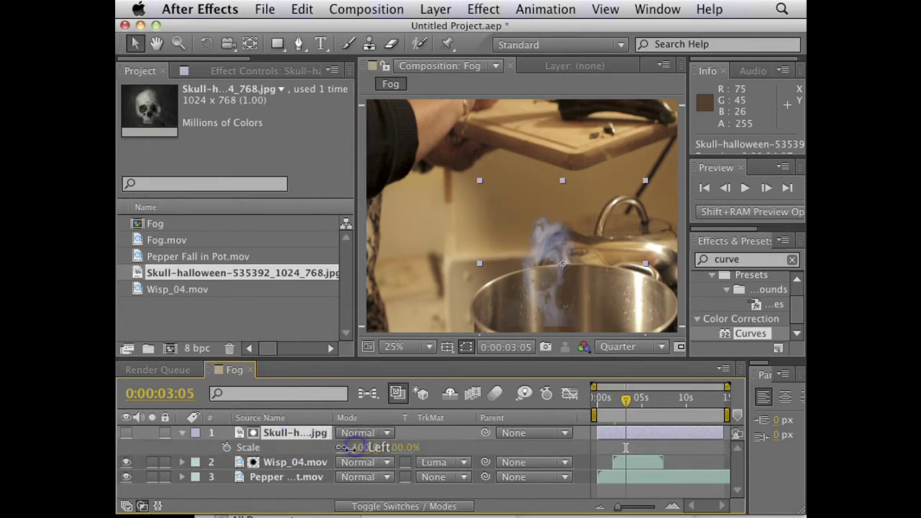
{"action": "left_click_drag", "start_coordinate": [344, 447], "coordinate": [326, 447]}
{"action": "left_click", "coordinate": [560, 273]}
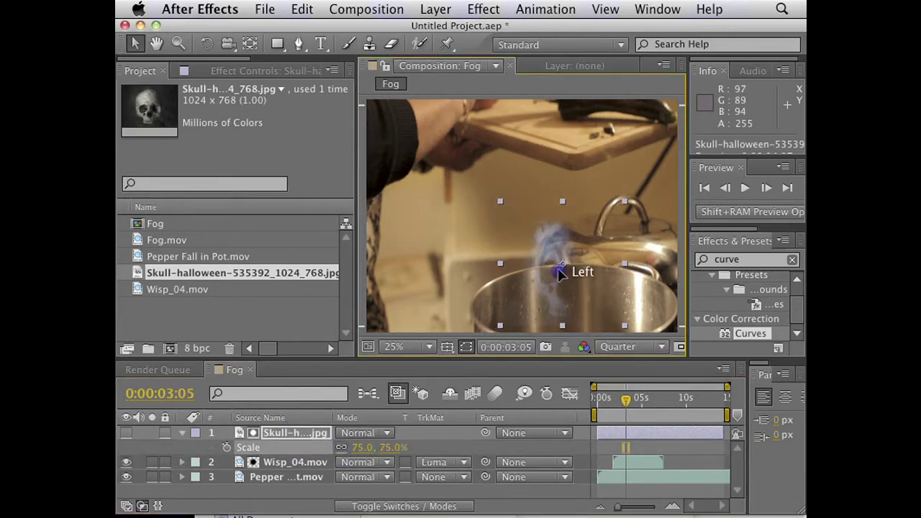
{"action": "left_click_drag", "start_coordinate": [560, 272], "coordinate": [549, 257]}
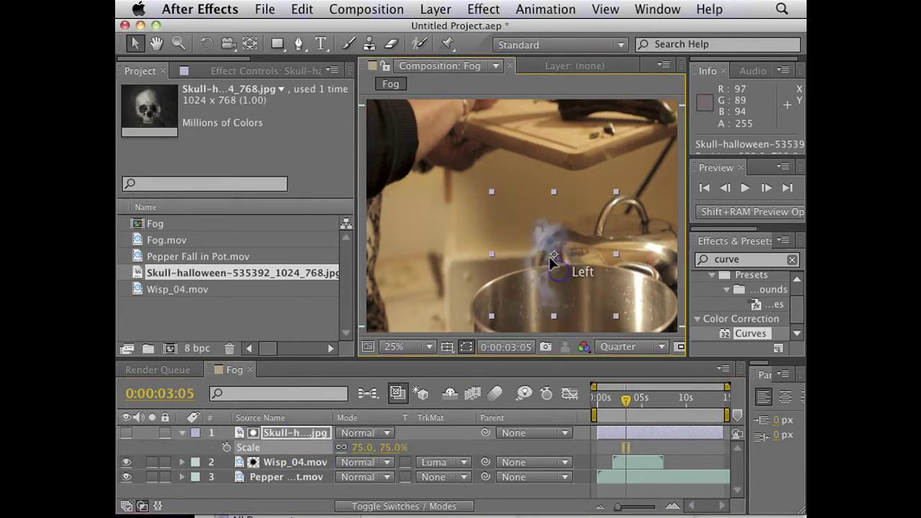
Preview the composite from 0:00:01:06.
{"action": "left_click", "coordinate": [608, 400]}
{"action": "key", "text": "space"}
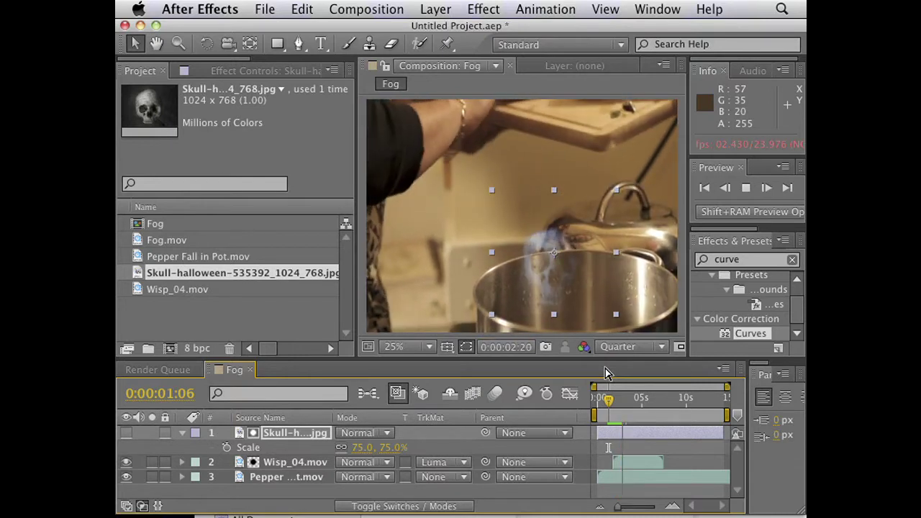
{"action": "key", "text": "space"}
Solo layers and remove Wisp_04's track matte to compare the wisp with the skull.
{"action": "left_click", "coordinate": [152, 462]}
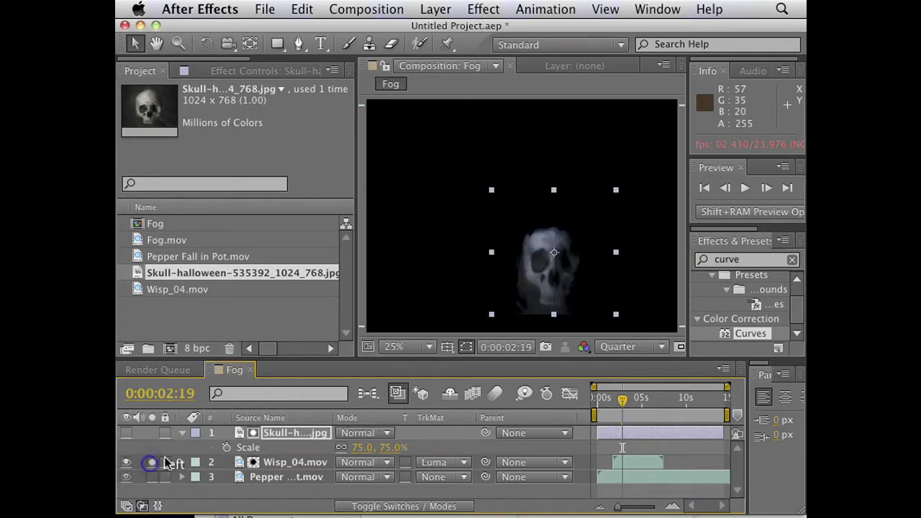
{"action": "left_click", "coordinate": [443, 462]}
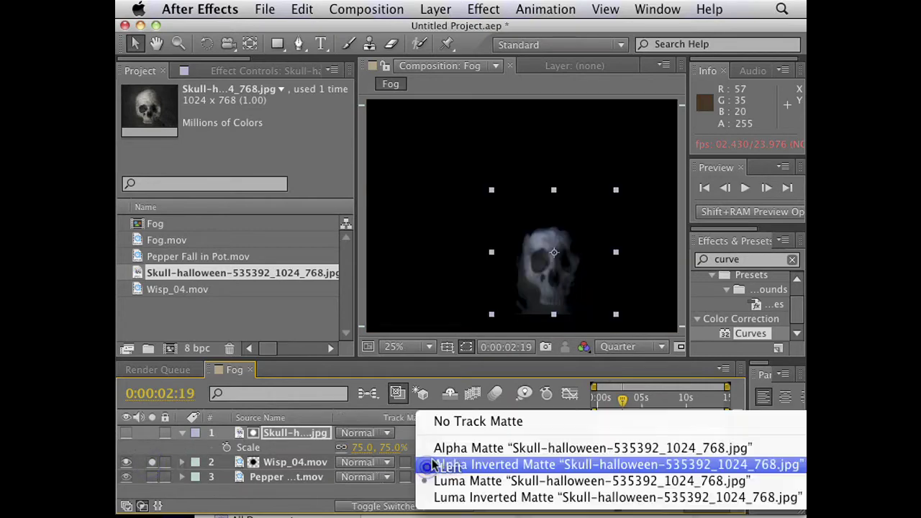
{"action": "left_click", "coordinate": [439, 422]}
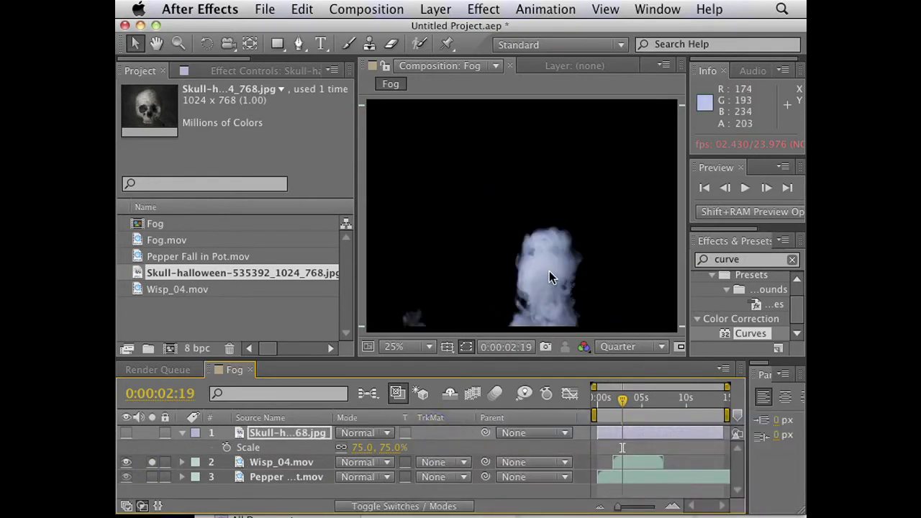
{"action": "left_click", "coordinate": [151, 433]}
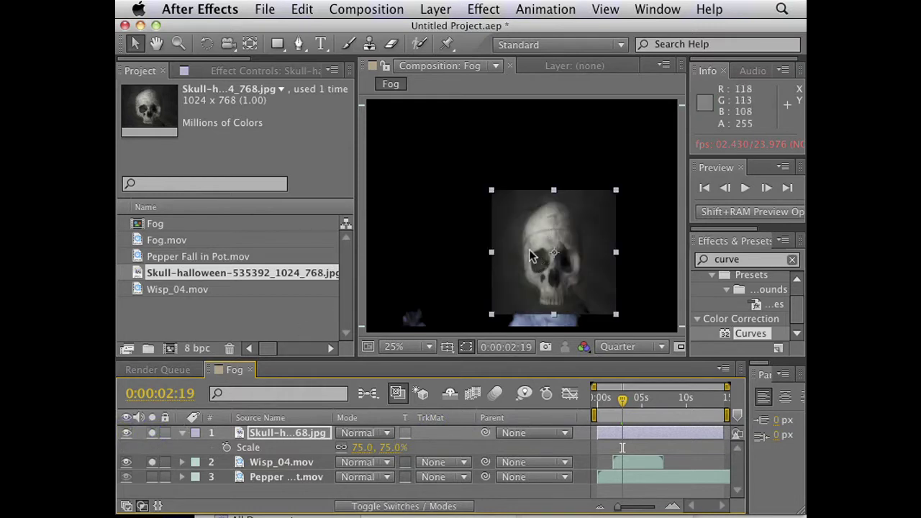
{"action": "left_click", "coordinate": [123, 432]}
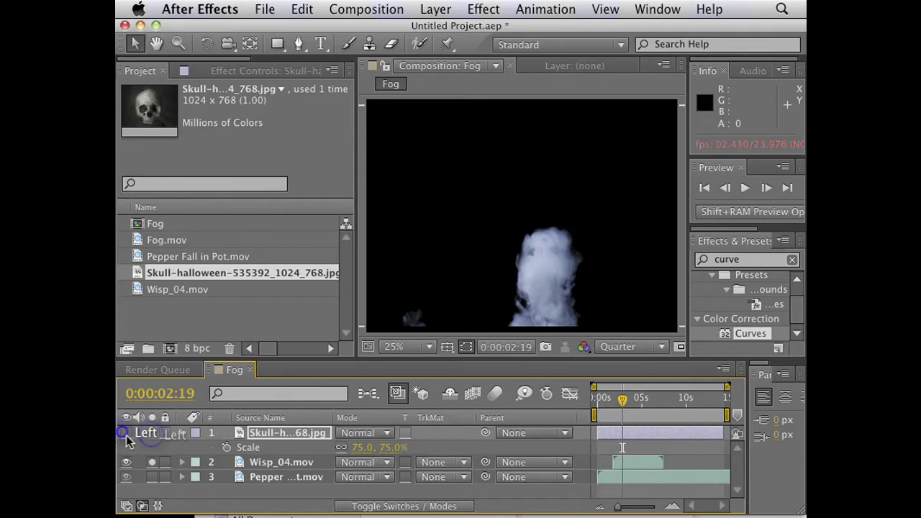
Set Wisp_04's track matte to Luma Inverted Matte, then bring Final Cut Pro forward.
{"action": "left_click", "coordinate": [443, 461]}
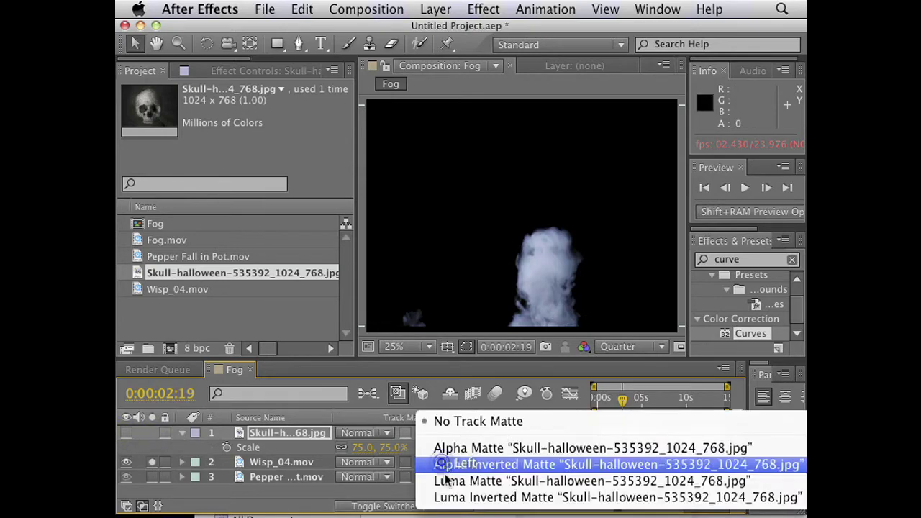
{"action": "left_click", "coordinate": [443, 485]}
{"action": "left_click", "coordinate": [455, 465]}
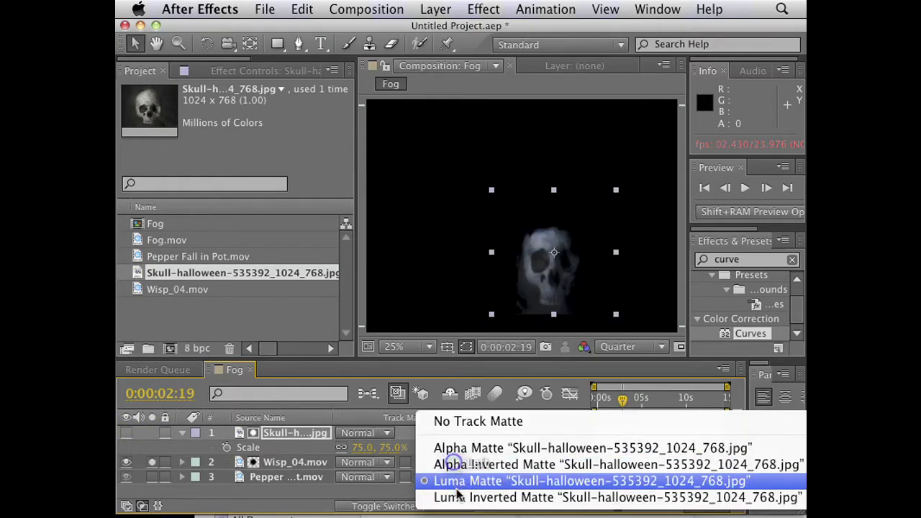
{"action": "left_click", "coordinate": [457, 496]}
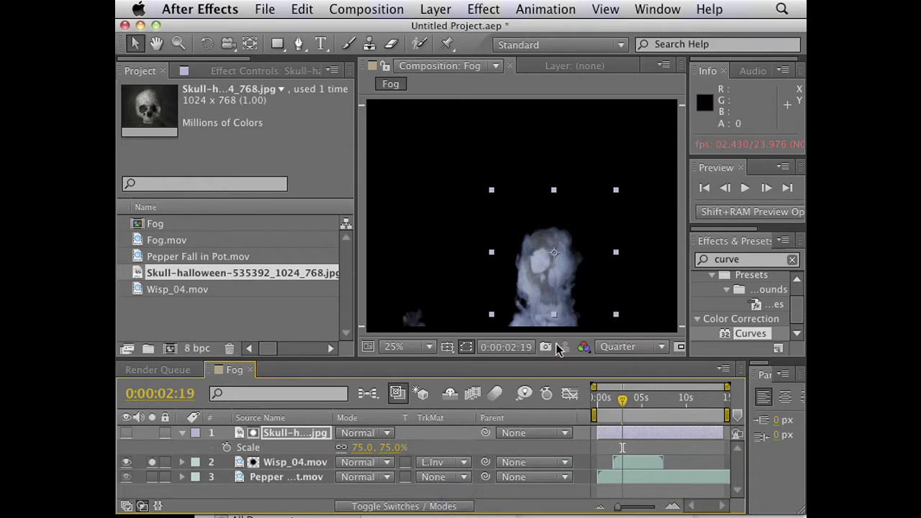
{"action": "left_click", "coordinate": [446, 464]}
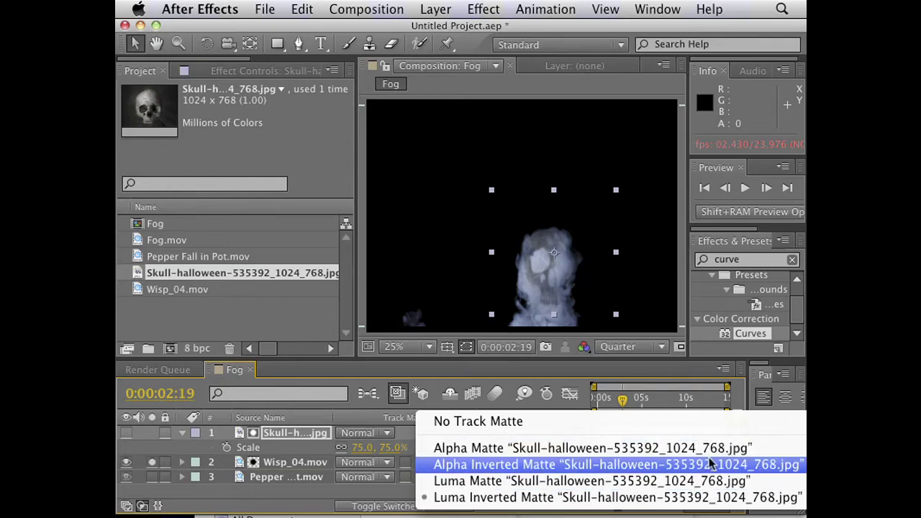
{"action": "left_click", "coordinate": [622, 448]}
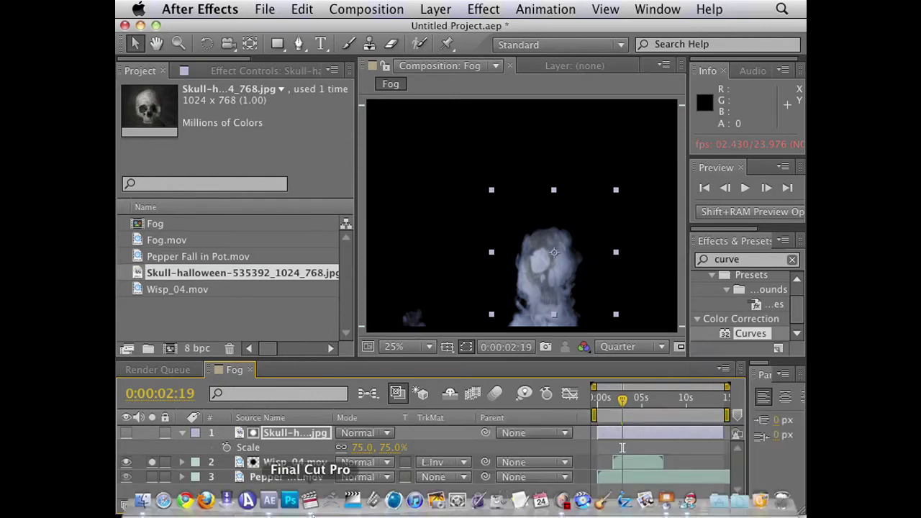
{"action": "left_click", "coordinate": [310, 501]}
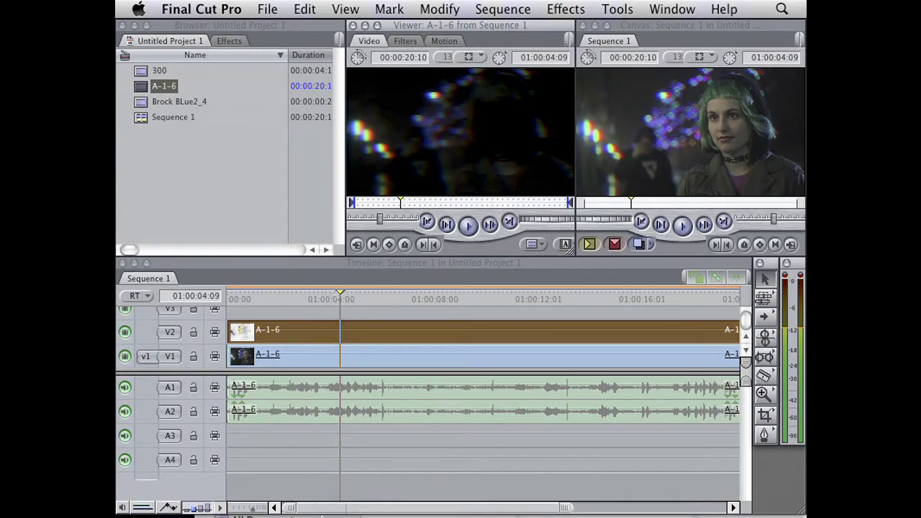
Undo the last timeline edit in Final Cut Pro.
{"action": "mouse_move", "coordinate": [323, 516]}
{"action": "mouse_move", "coordinate": [371, 512]}
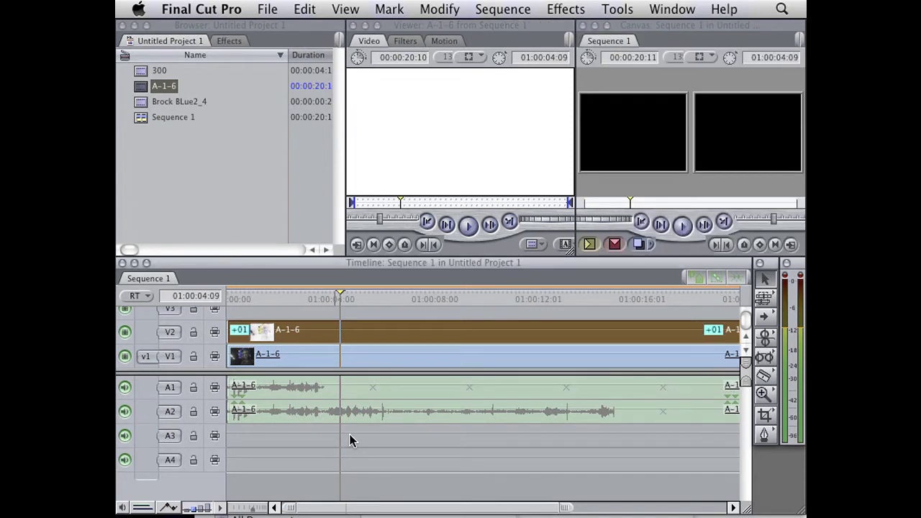
{"action": "key", "text": "super+z"}
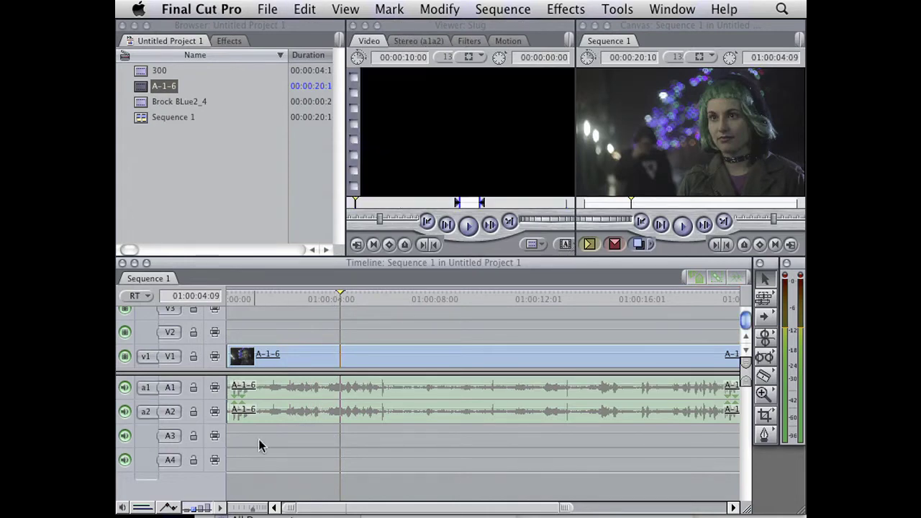
Import Fog.mov from Finder into the Browser and drag the Fog clip above A-1-6.
{"action": "mouse_move", "coordinate": [226, 500]}
{"action": "left_click", "coordinate": [143, 500]}
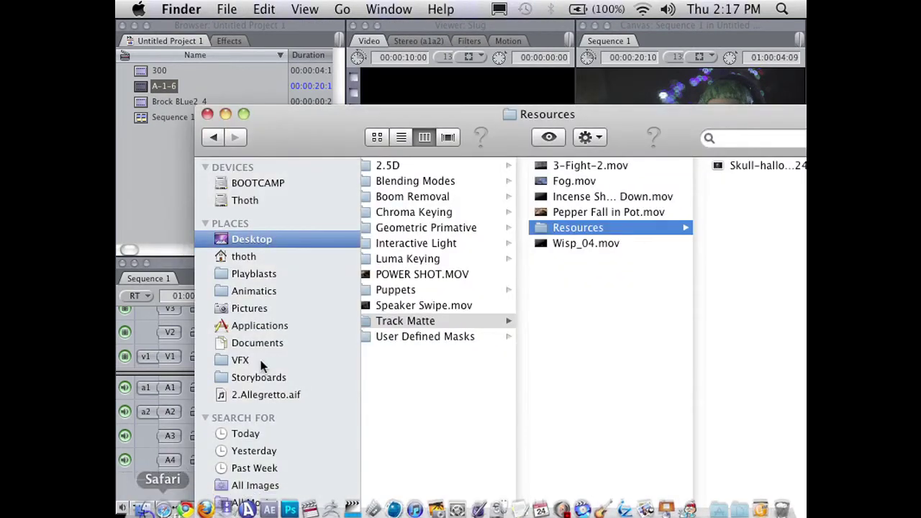
{"action": "left_click_drag", "start_coordinate": [585, 184], "coordinate": [292, 175]}
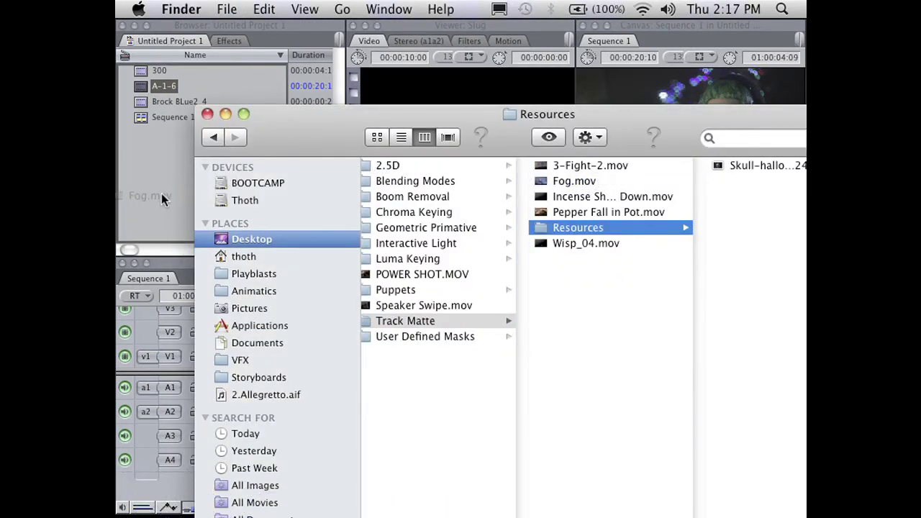
{"action": "left_click_drag", "start_coordinate": [162, 192], "coordinate": [164, 191]}
{"action": "left_click", "coordinate": [170, 180]}
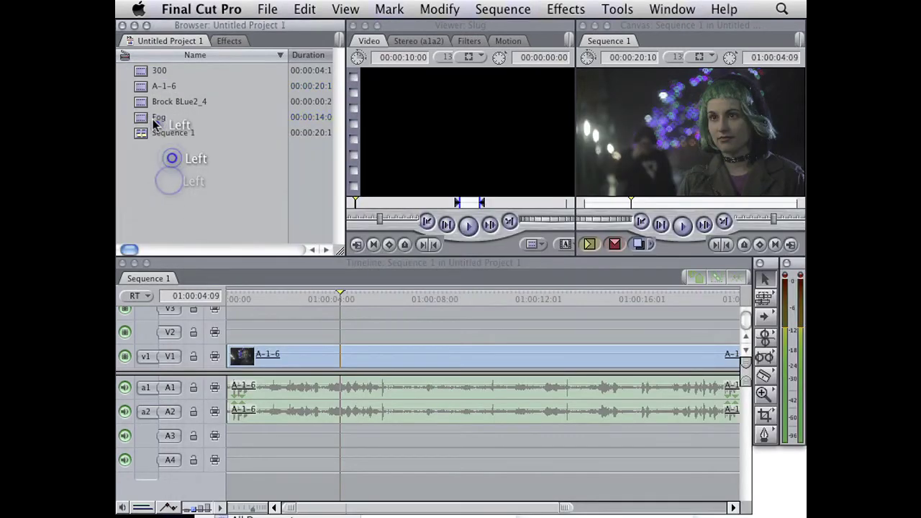
{"action": "left_click_drag", "start_coordinate": [154, 118], "coordinate": [260, 343]}
Place Fog on V2 above A-1-6 and set A-1-6's composite mode to Travel Matte - Luma.
{"action": "left_click", "coordinate": [488, 484]}
{"action": "right_click", "coordinate": [463, 354]}
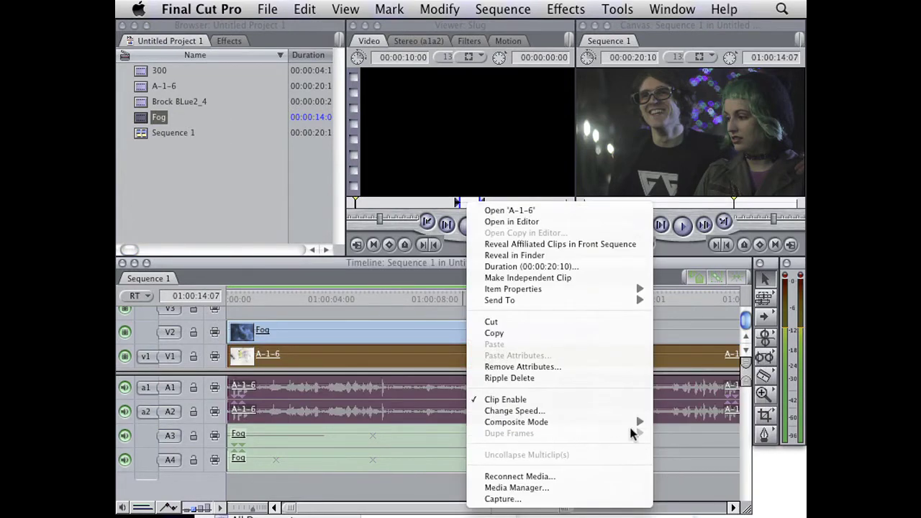
{"action": "mouse_move", "coordinate": [633, 423]}
{"action": "left_click", "coordinate": [699, 498]}
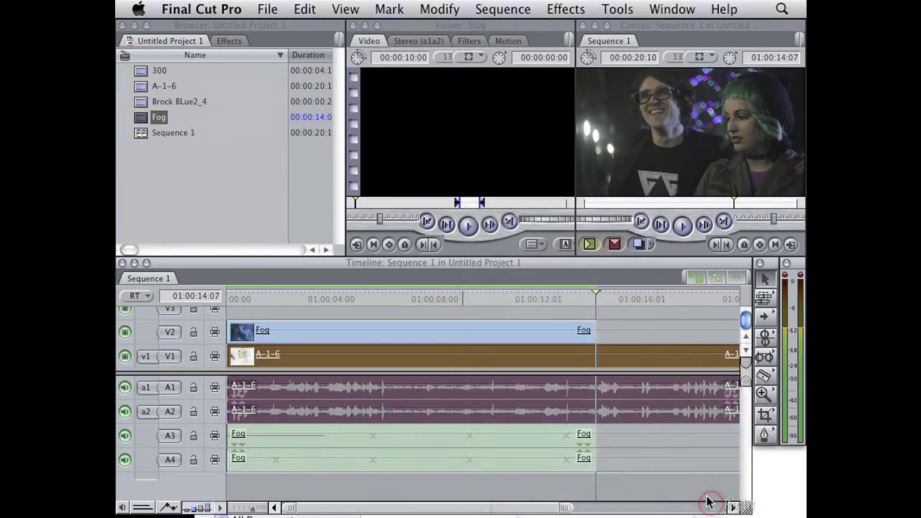
{"action": "left_click", "coordinate": [530, 299]}
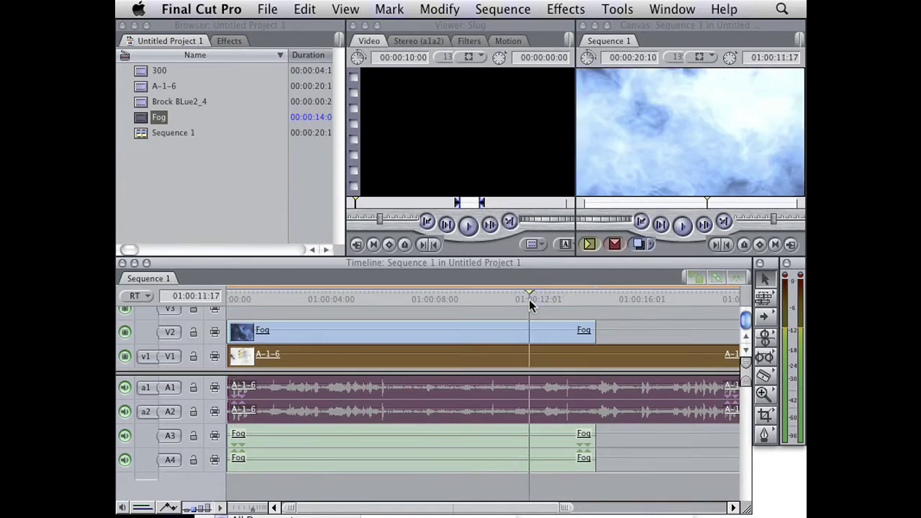
Reset A-1-6 to Normal composite mode and set the Fog clip to Travel Matte - Luma.
{"action": "right_click", "coordinate": [320, 354]}
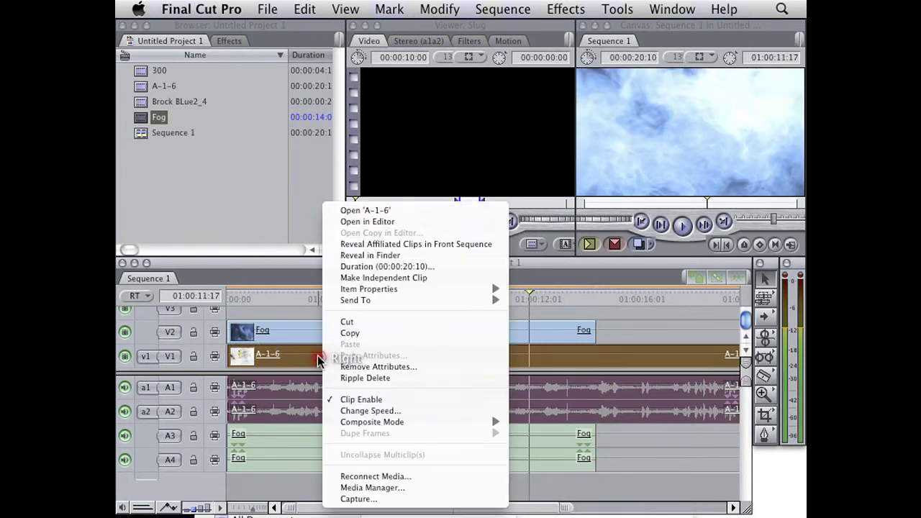
{"action": "mouse_move", "coordinate": [410, 422]}
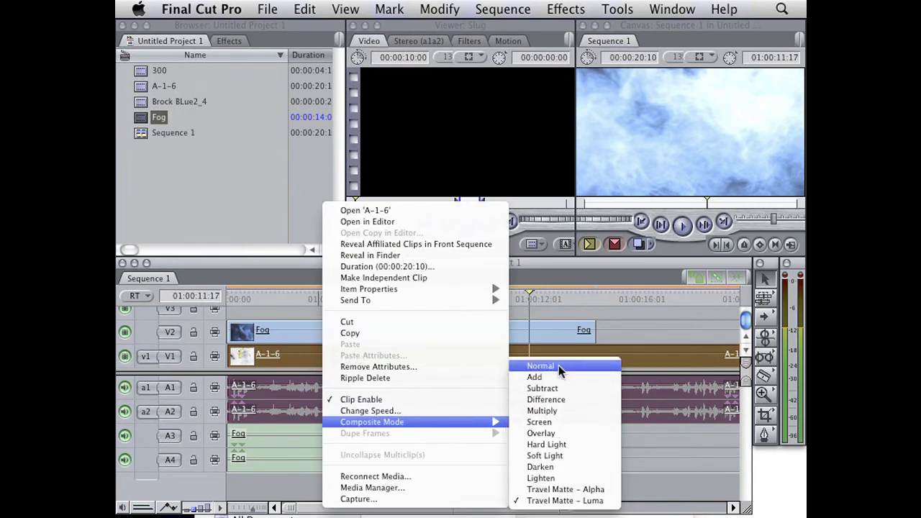
{"action": "left_click", "coordinate": [558, 365]}
{"action": "right_click", "coordinate": [488, 337]}
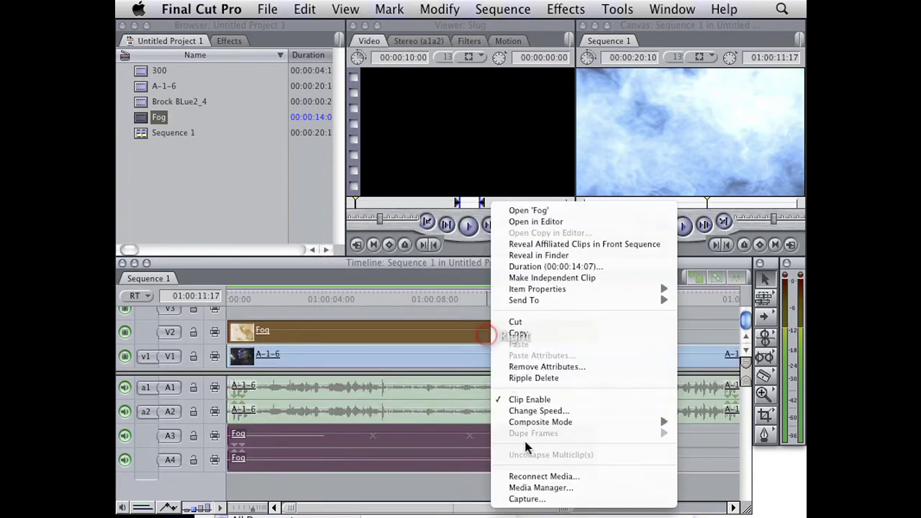
{"action": "mouse_move", "coordinate": [530, 425]}
{"action": "right_click", "coordinate": [722, 501]}
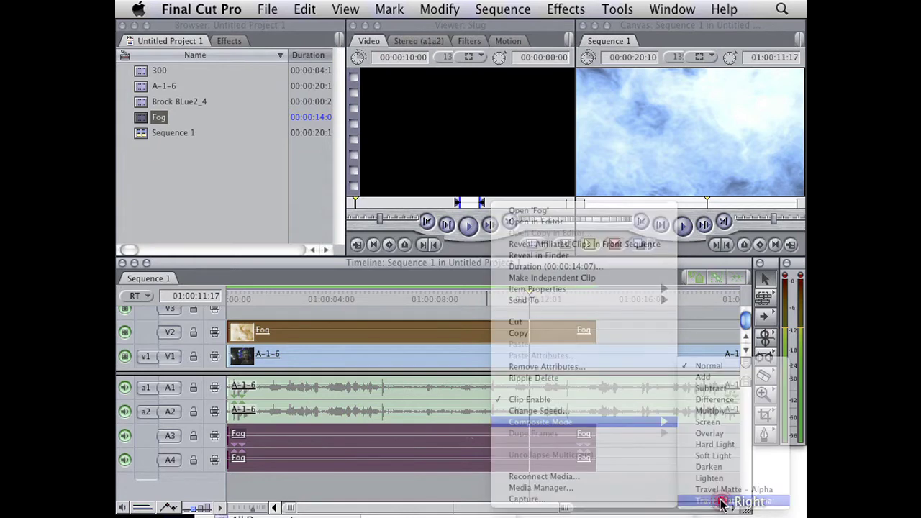
Scrub the playhead from about 01:00:10:13 back to 01:00:03:10 to review, then select A-1-6.
{"action": "left_click", "coordinate": [500, 293]}
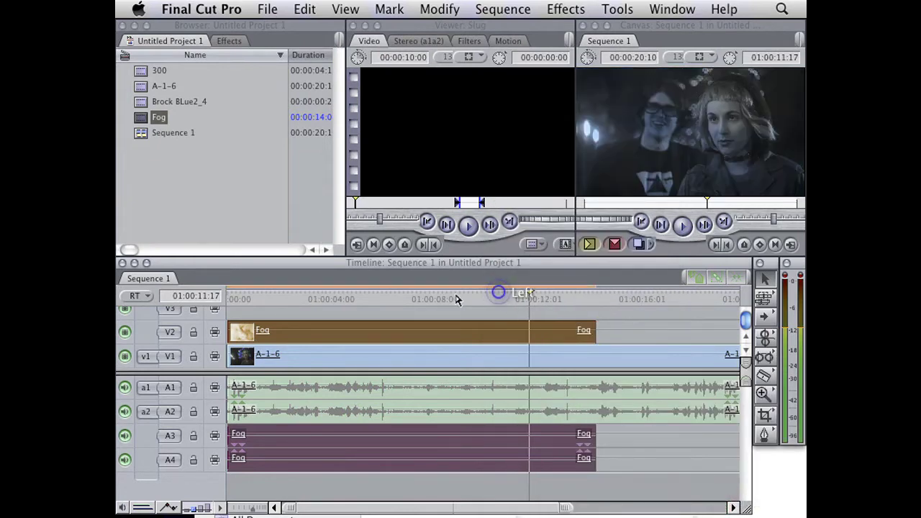
{"action": "left_click_drag", "start_coordinate": [402, 293], "coordinate": [375, 294]}
{"action": "key", "text": "Right"}
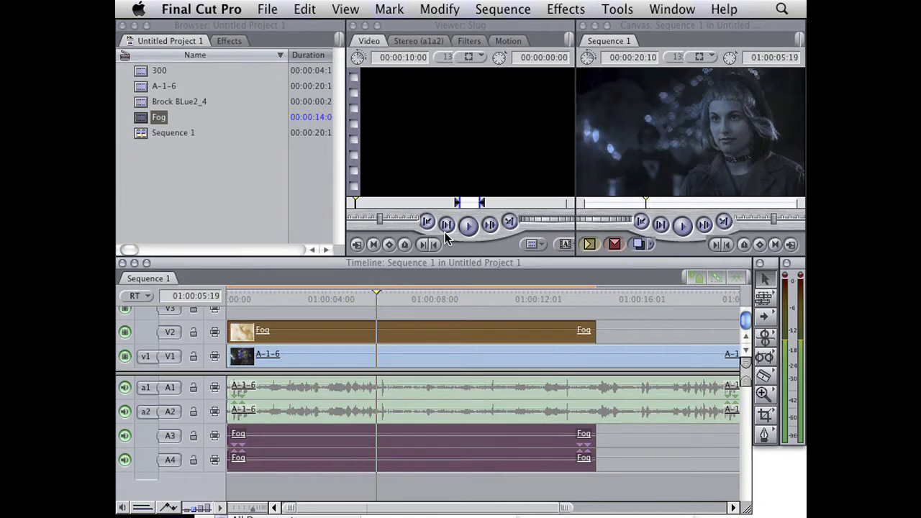
{"action": "left_click", "coordinate": [323, 306]}
{"action": "left_click", "coordinate": [318, 308]}
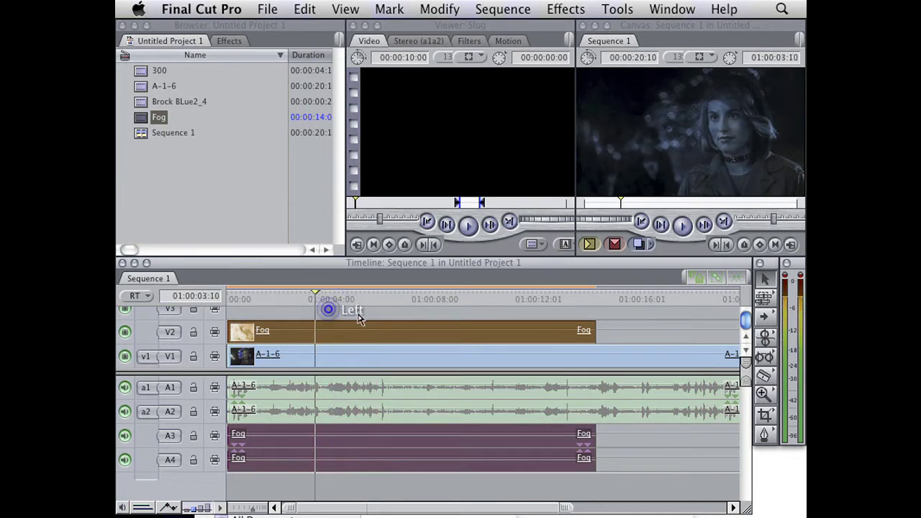
{"action": "key", "text": "space"}
{"action": "key", "text": "space"}
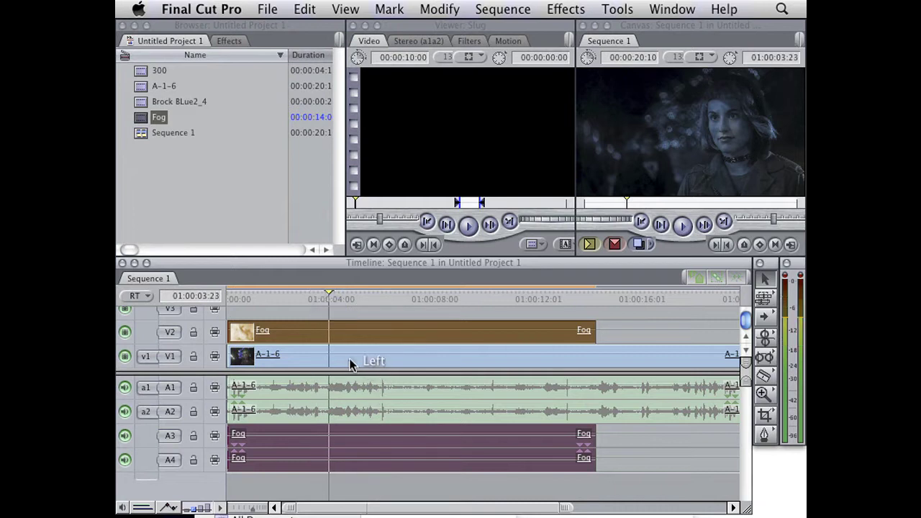
{"action": "left_click", "coordinate": [349, 360]}
{"action": "left_click", "coordinate": [338, 353]}
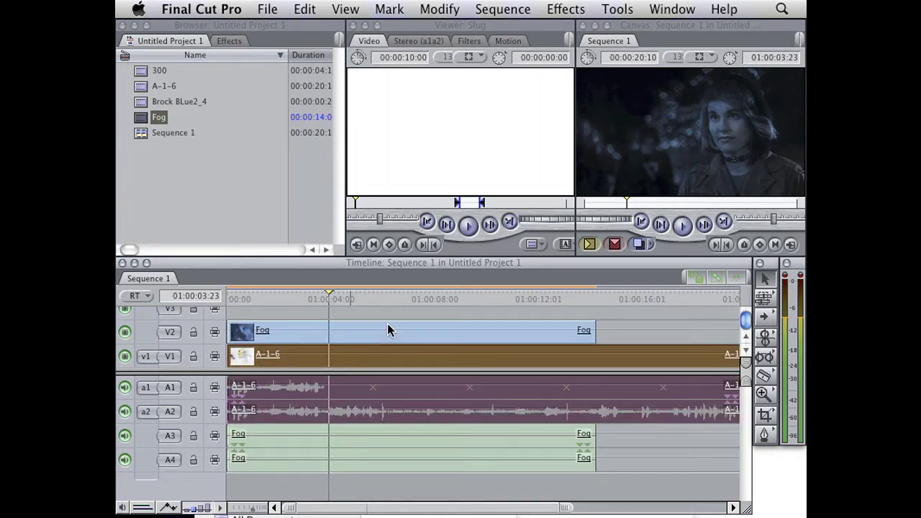
Shift the A-1-6 clips slightly later, then quit Final Cut Pro without saving.
{"action": "left_click_drag", "start_coordinate": [387, 330], "coordinate": [388, 321]}
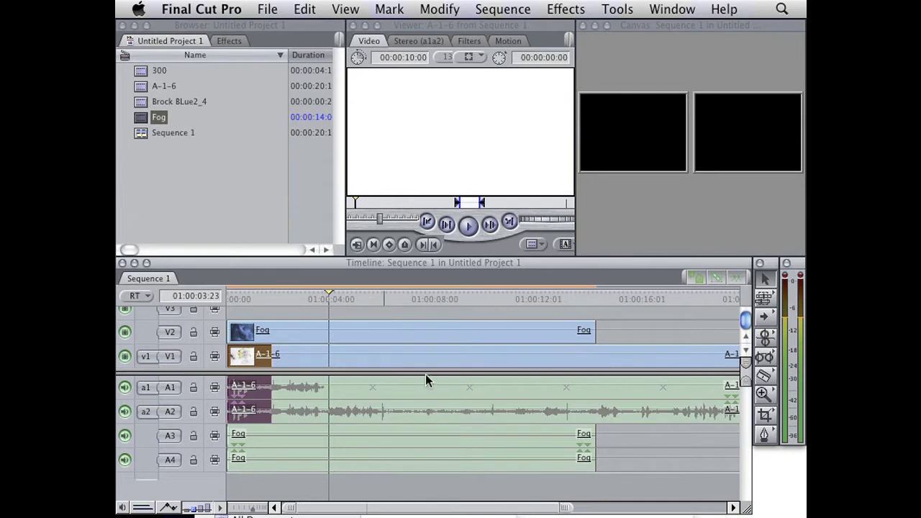
{"action": "left_click_drag", "start_coordinate": [426, 374], "coordinate": [423, 369]}
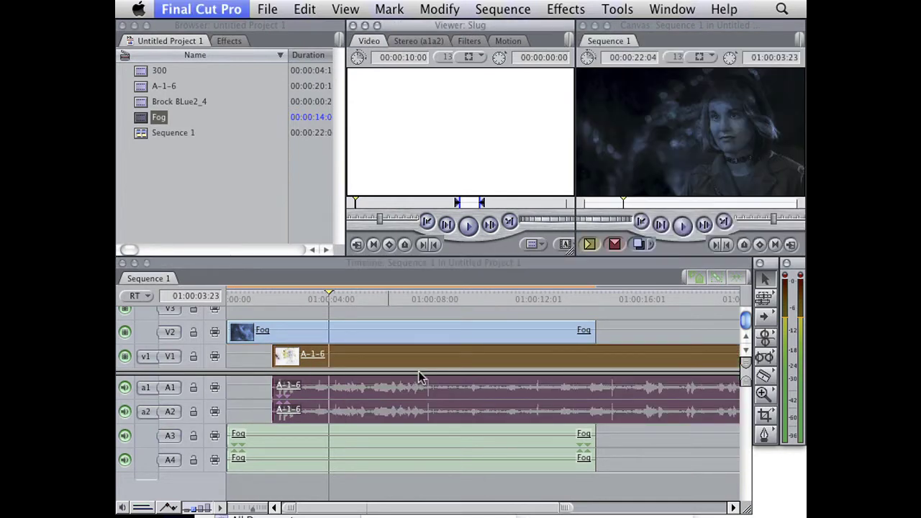
{"action": "key", "text": "super+q"}
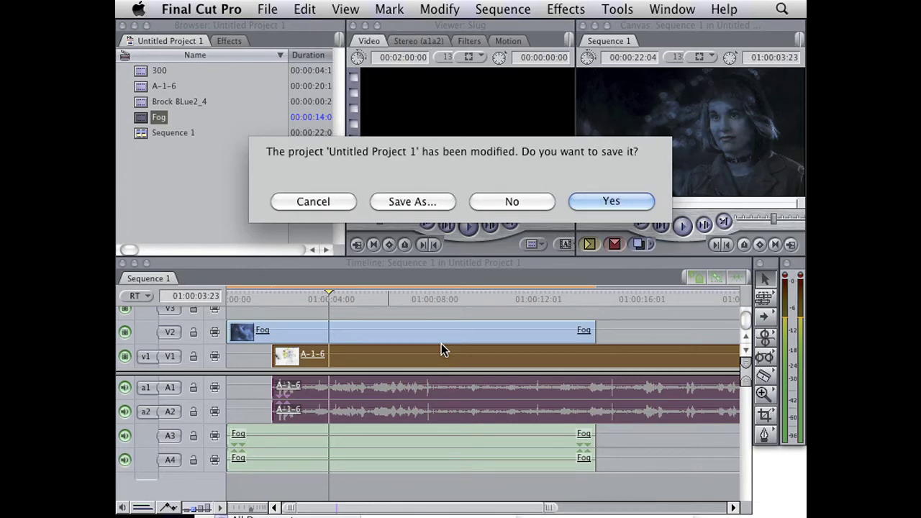
{"action": "left_click", "coordinate": [490, 201]}
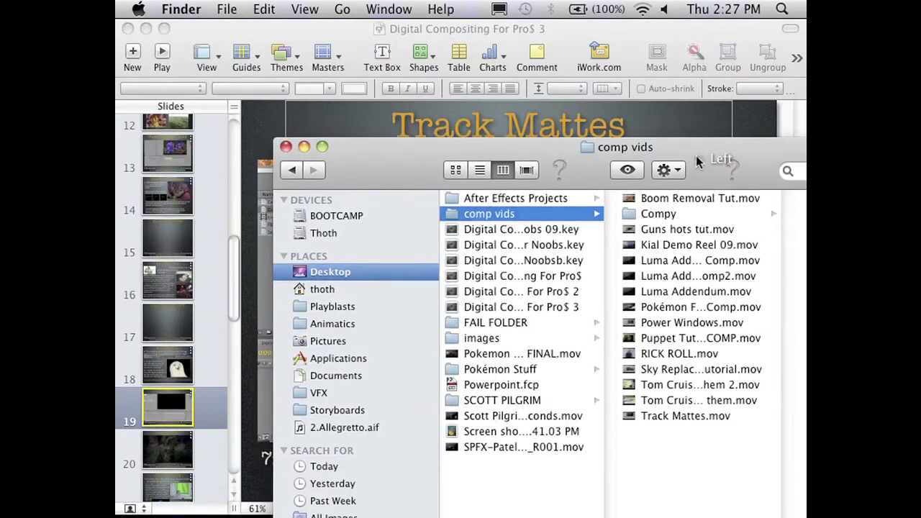
Open SCOTT PILGRIM > SP60Sec1 in Finder and Quick Look preview KO.psd.
{"action": "left_click_drag", "start_coordinate": [721, 107], "coordinate": [618, 94]}
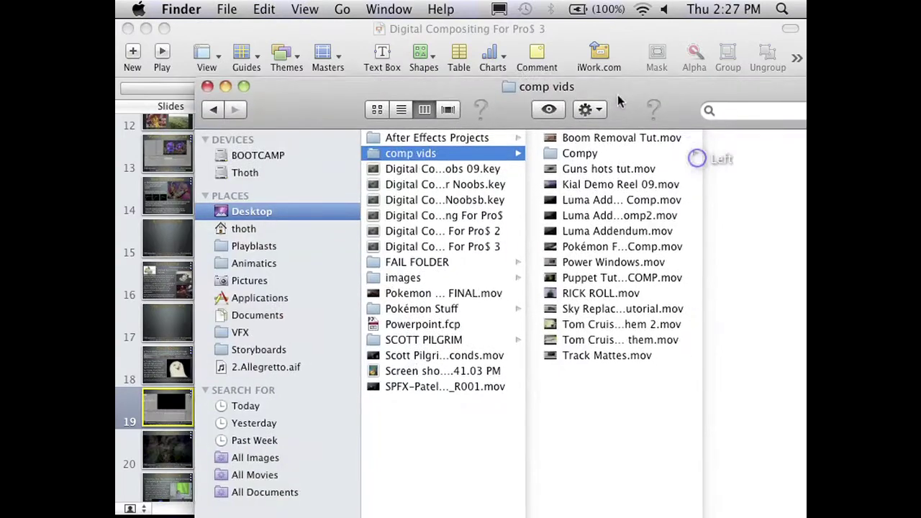
{"action": "left_click", "coordinate": [481, 337]}
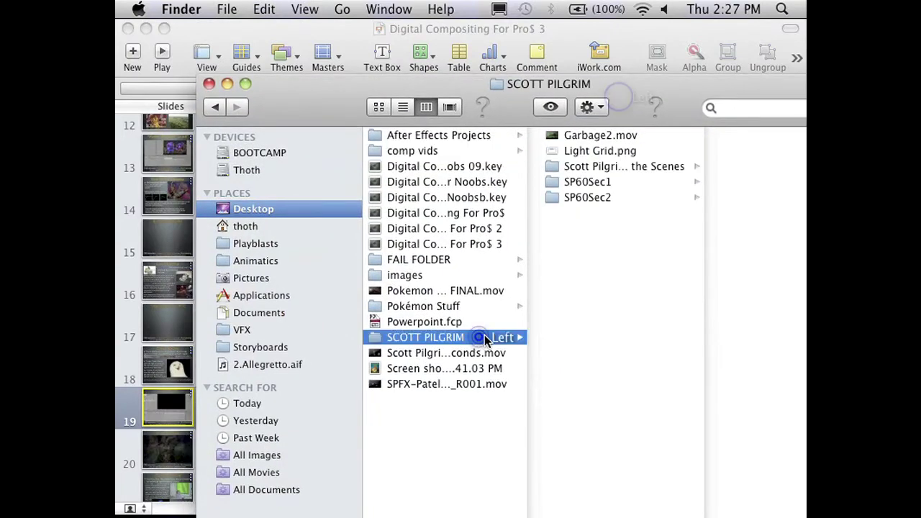
{"action": "left_click", "coordinate": [615, 181]}
{"action": "left_click_drag", "start_coordinate": [683, 93], "coordinate": [466, 296]}
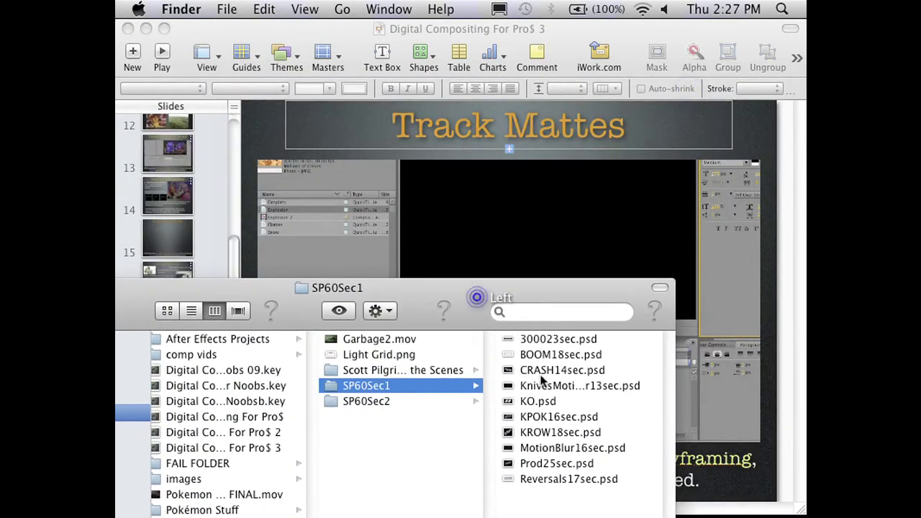
{"action": "left_click", "coordinate": [549, 401]}
{"action": "key", "text": "space"}
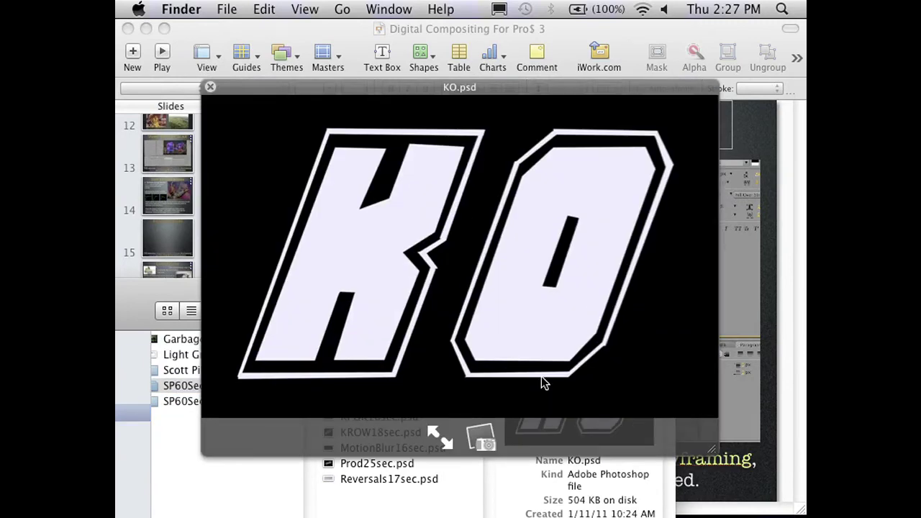
{"action": "key", "text": "space"}
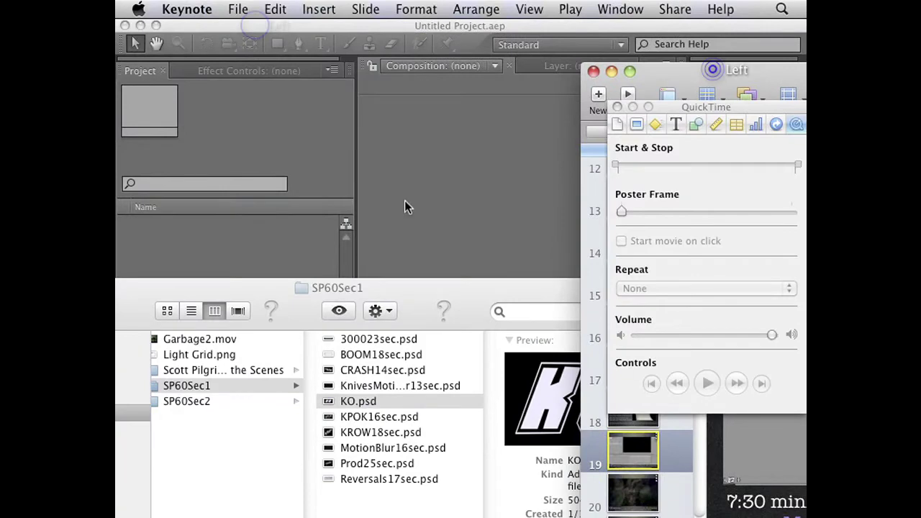
Drag KO.psd from the Finder window into the After Effects Project panel.
{"action": "left_click", "coordinate": [405, 271]}
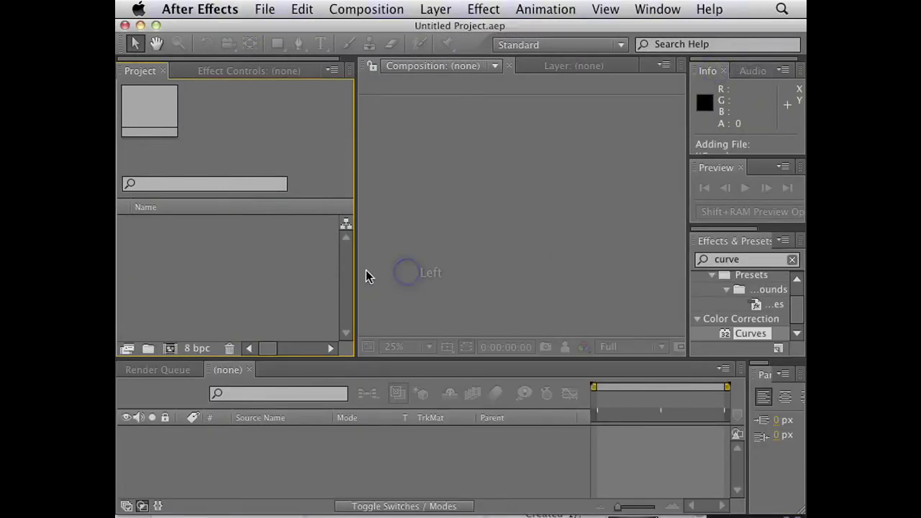
{"action": "key", "text": "super+Tab"}
{"action": "key", "text": "super+Tab"}
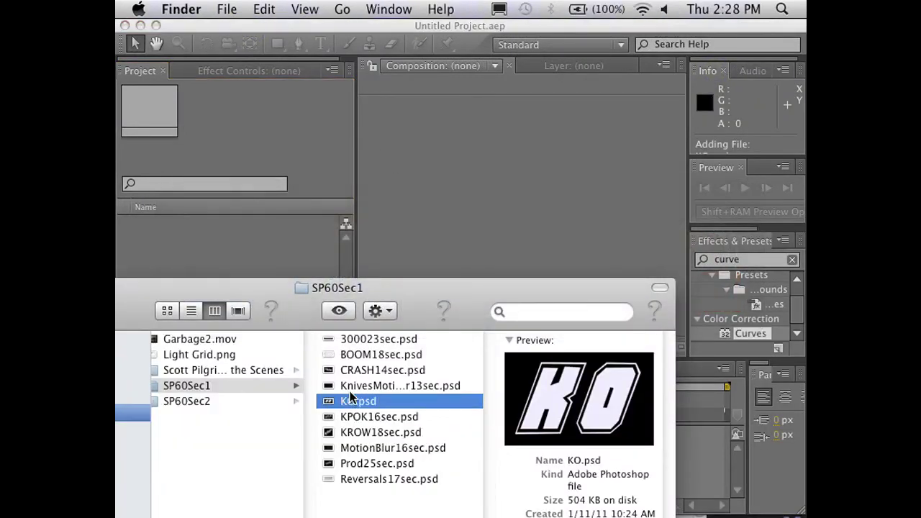
{"action": "left_click_drag", "start_coordinate": [350, 398], "coordinate": [247, 233]}
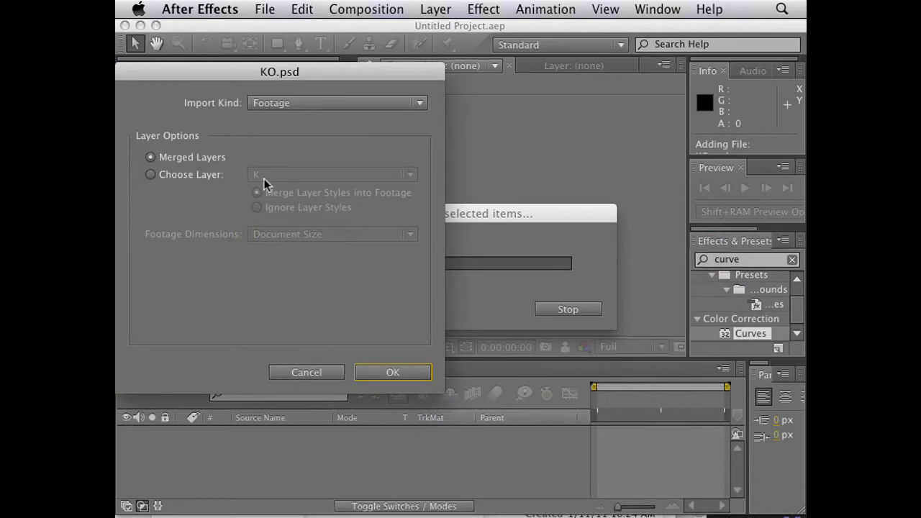
Import KO.psd with Import Kind set to Composition.
{"action": "left_click", "coordinate": [280, 103]}
{"action": "left_click", "coordinate": [298, 136]}
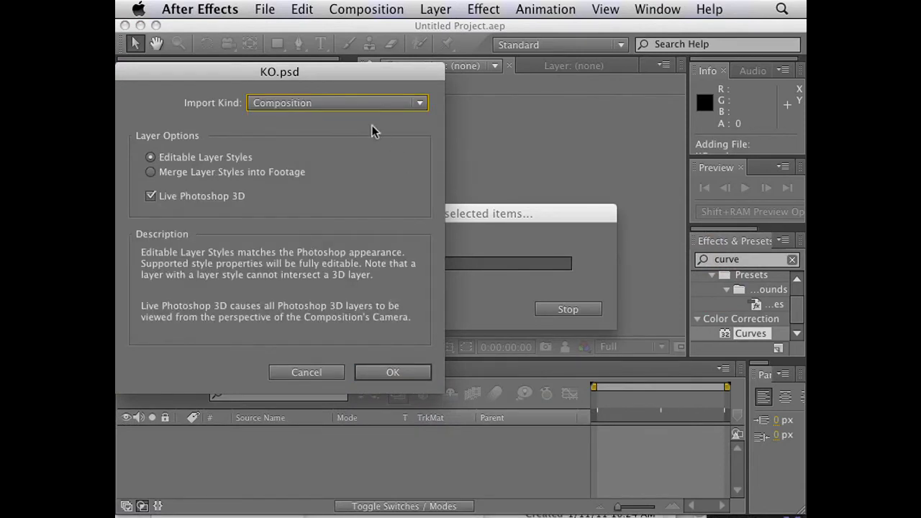
{"action": "left_click", "coordinate": [364, 104]}
{"action": "left_click", "coordinate": [322, 120]}
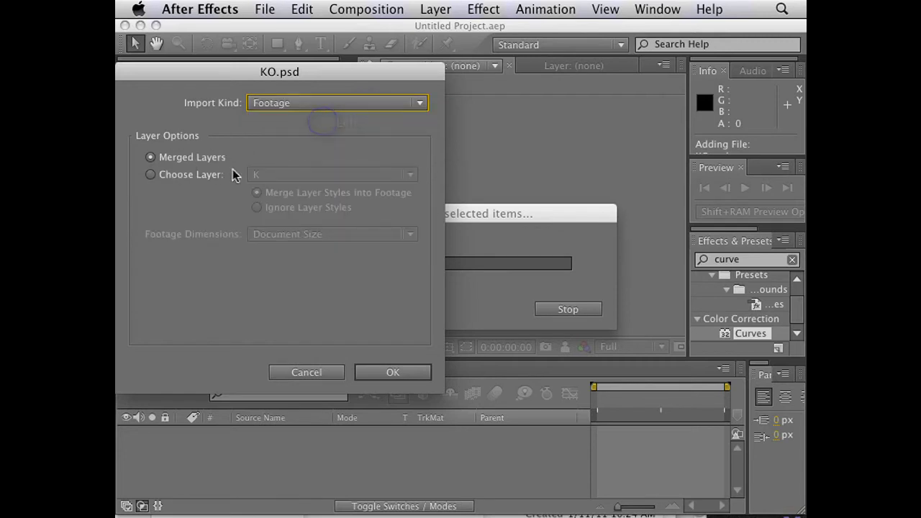
{"action": "left_click", "coordinate": [177, 175]}
{"action": "left_click", "coordinate": [275, 174]}
{"action": "left_click", "coordinate": [146, 158]}
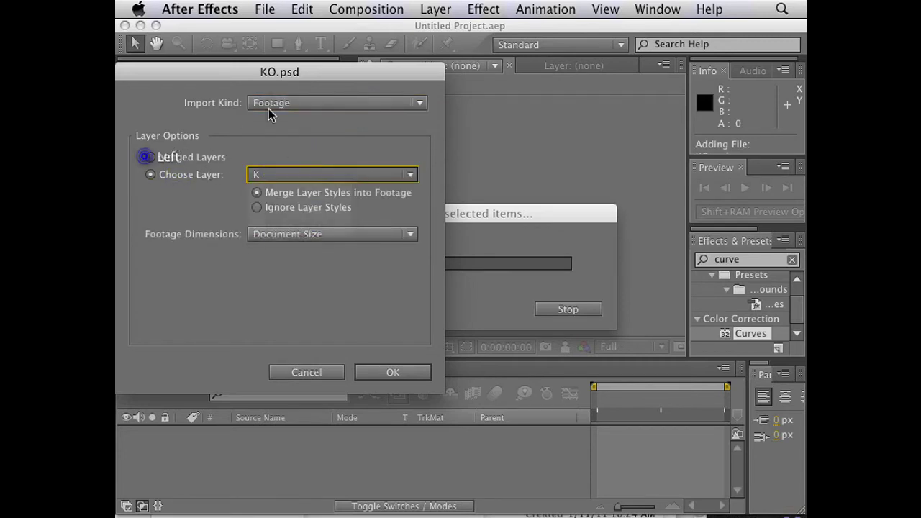
{"action": "left_click", "coordinate": [317, 103]}
{"action": "left_click", "coordinate": [315, 136]}
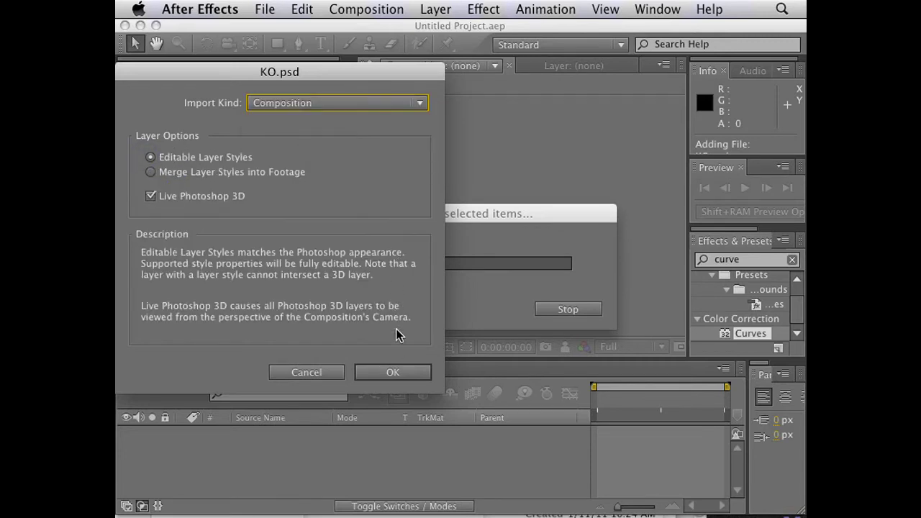
{"action": "left_click", "coordinate": [416, 374]}
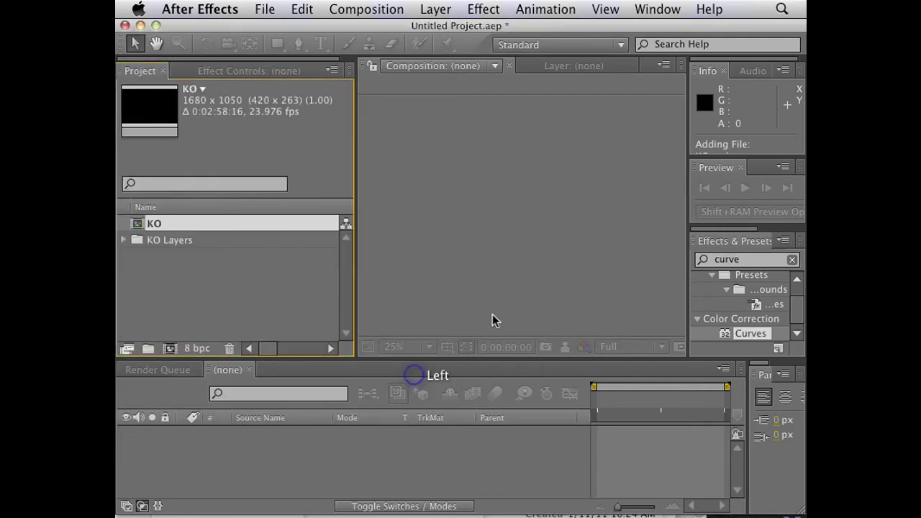
Open the KO comp and solo K, then O, to preview each letter.
{"action": "left_click", "coordinate": [186, 264]}
{"action": "double_click", "coordinate": [141, 226]}
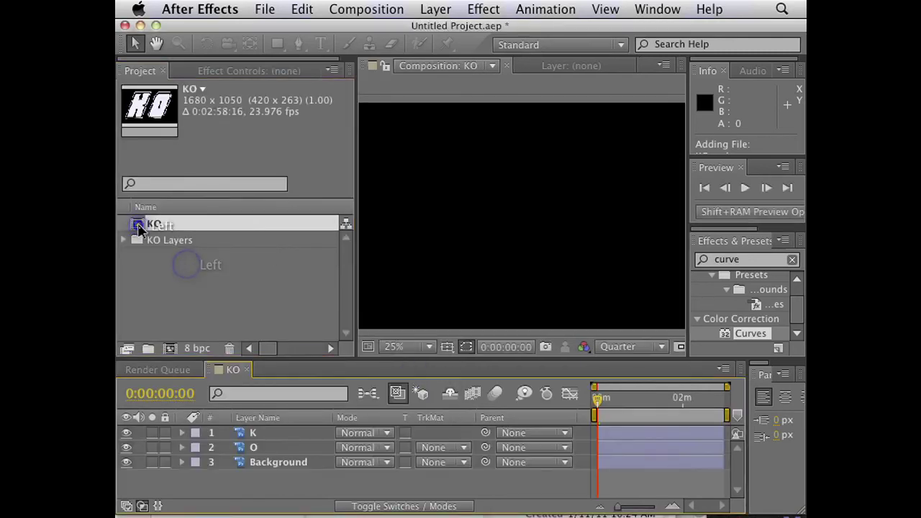
{"action": "left_click", "coordinate": [152, 432]}
{"action": "left_click", "coordinate": [152, 433]}
{"action": "left_click", "coordinate": [152, 447]}
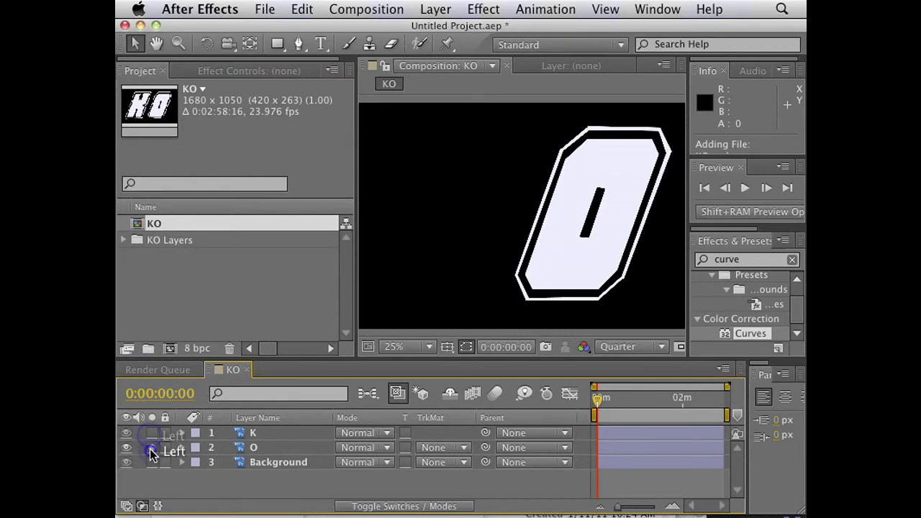
{"action": "left_click", "coordinate": [152, 448]}
Solo the Background layer, then select and delete it.
{"action": "left_click", "coordinate": [152, 462]}
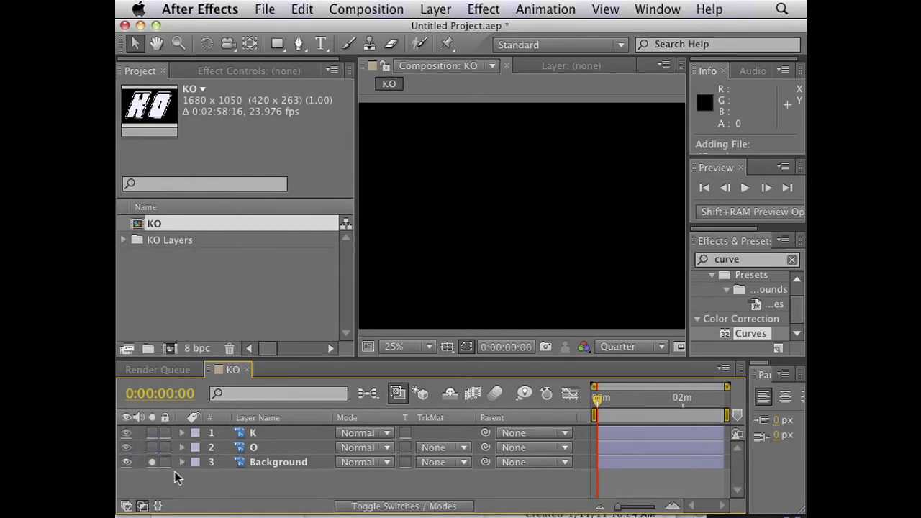
{"action": "left_click_drag", "start_coordinate": [255, 486], "coordinate": [253, 461]}
{"action": "key", "text": "Delete"}
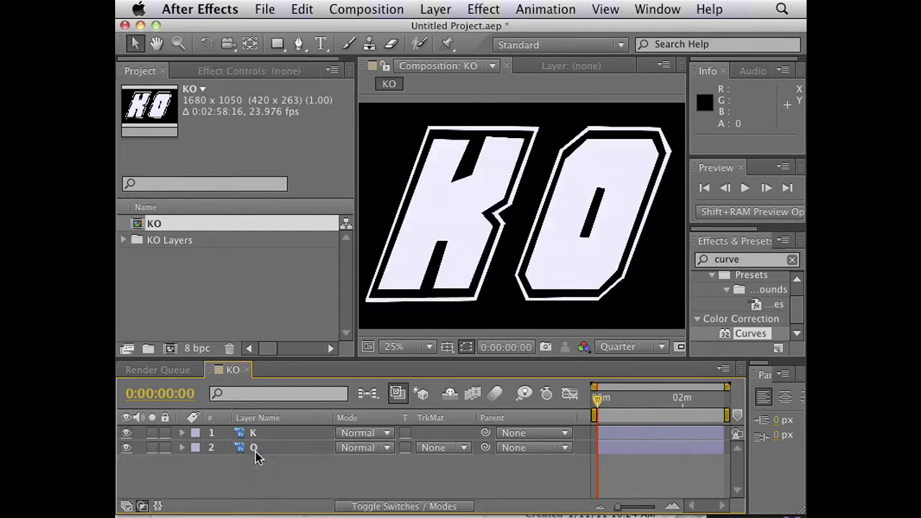
Add a comp-sized 1680×1050 black solid, Black Solid 1, to the KO comp.
{"action": "right_click", "coordinate": [282, 476]}
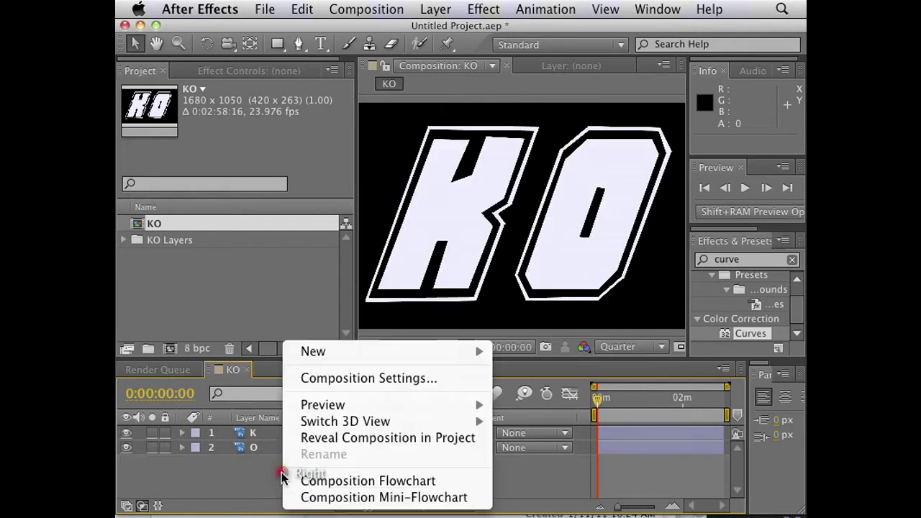
{"action": "mouse_move", "coordinate": [358, 359]}
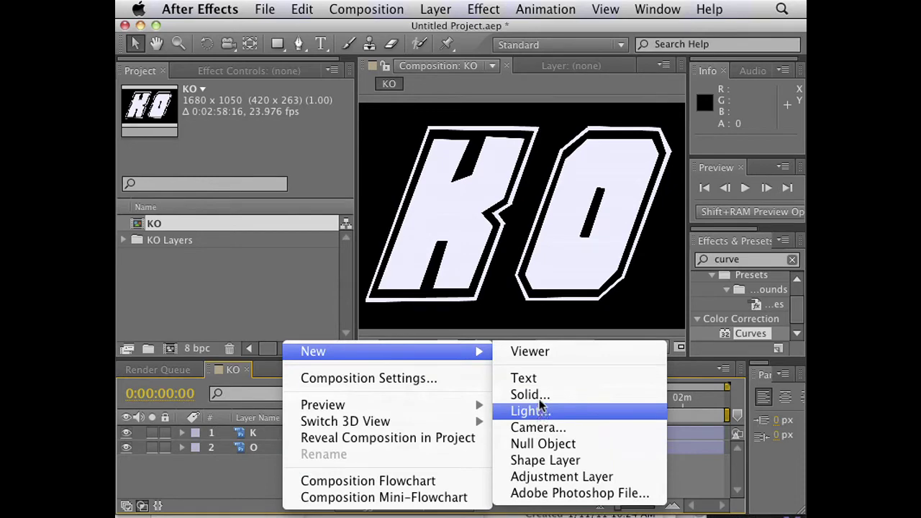
{"action": "right_click", "coordinate": [568, 397]}
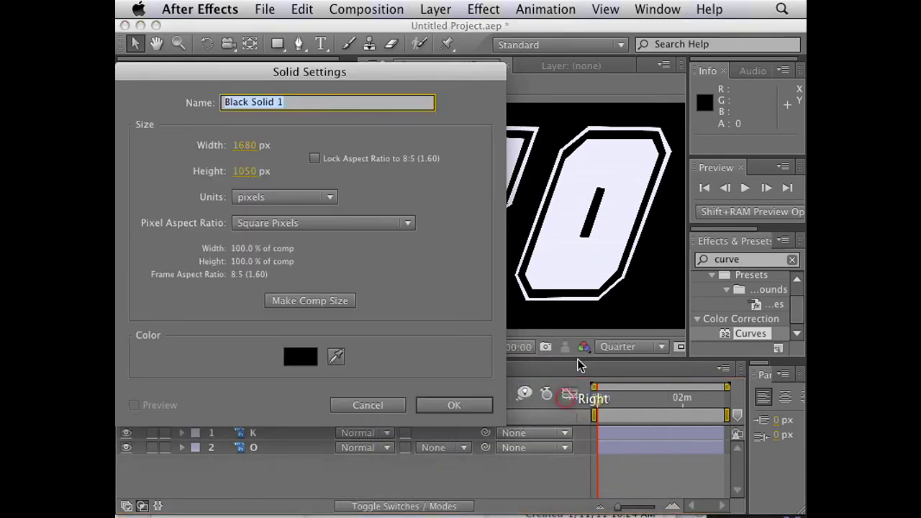
{"action": "left_click", "coordinate": [451, 406]}
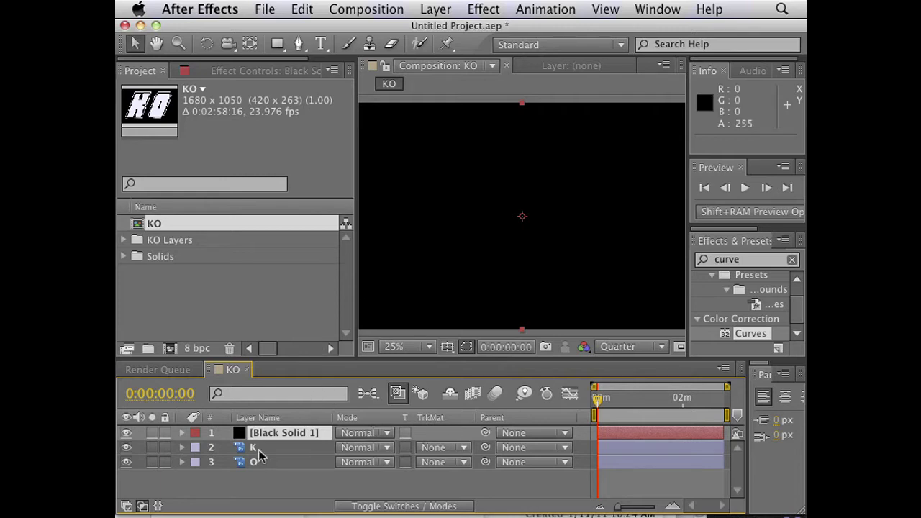
Search 'check' and apply the Checkerboard effect to Black Solid 1.
{"action": "left_click", "coordinate": [273, 487]}
{"action": "left_click", "coordinate": [490, 304]}
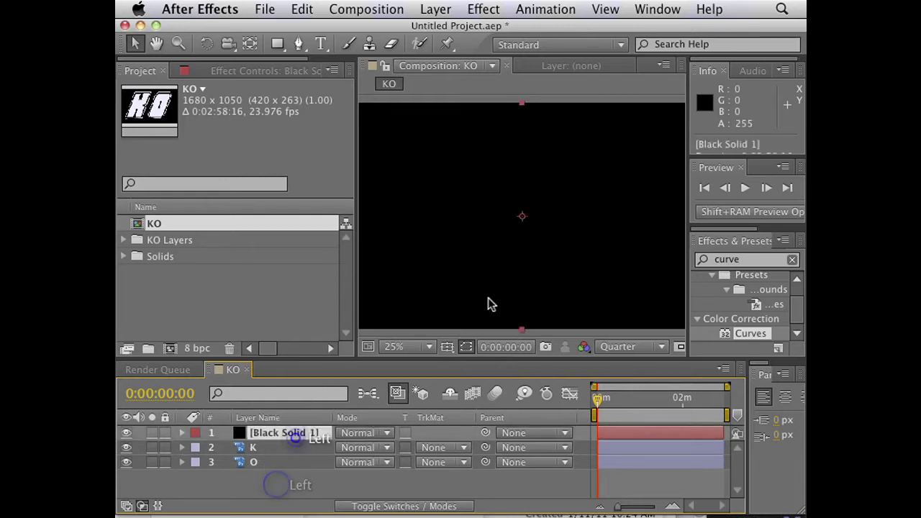
{"action": "left_click", "coordinate": [749, 260]}
{"action": "type", "text": "checkin"}
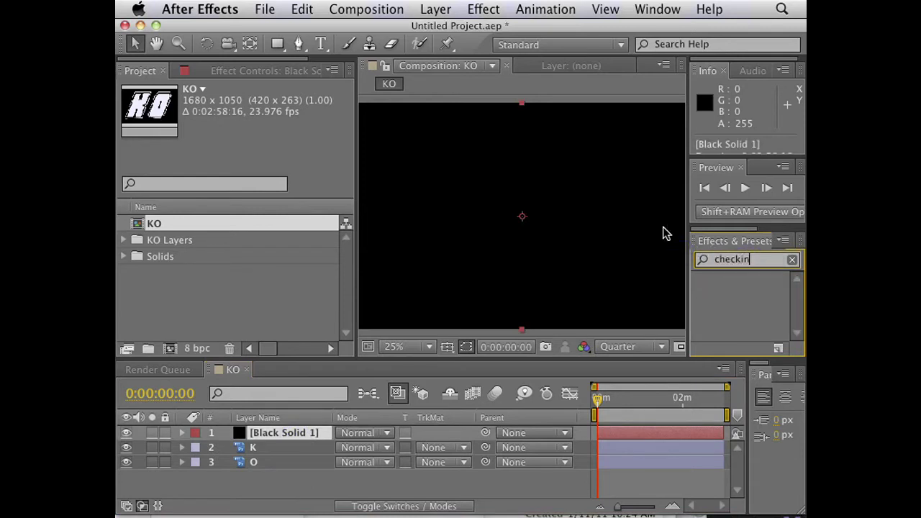
{"action": "key", "text": "BackSpace"}
{"action": "key", "text": "BackSpace"}
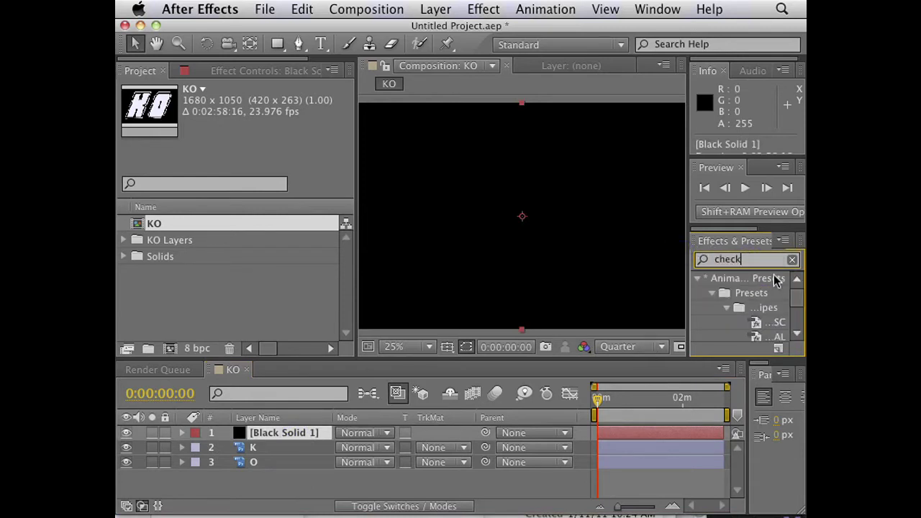
{"action": "left_click_drag", "start_coordinate": [796, 297], "coordinate": [504, 232]}
{"action": "left_click", "coordinate": [767, 335]}
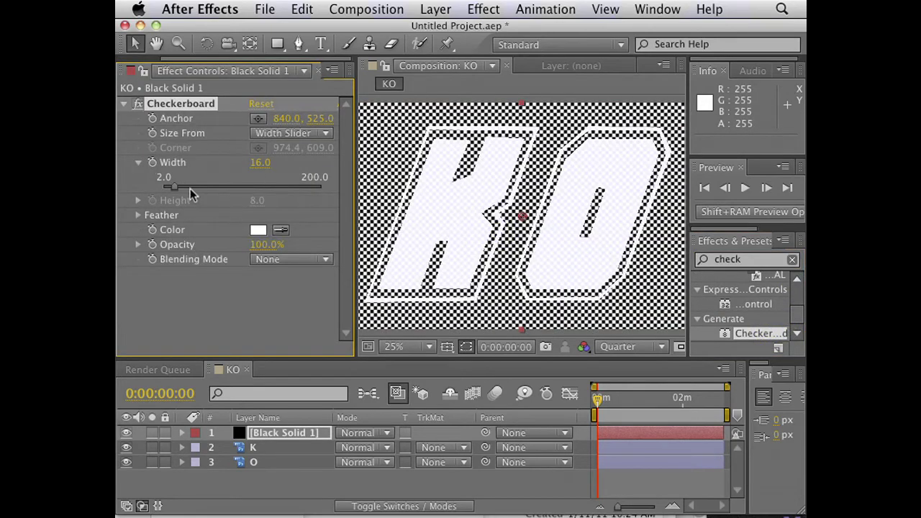
Size the checkerboard by Width & Height Sliders, with Width 200 and Height 23.6.
{"action": "mouse_move", "coordinate": [190, 189]}
{"action": "left_mouse_down"}
{"action": "mouse_move", "coordinate": [320, 186]}
{"action": "mouse_move", "coordinate": [192, 184]}
{"action": "left_mouse_up"}
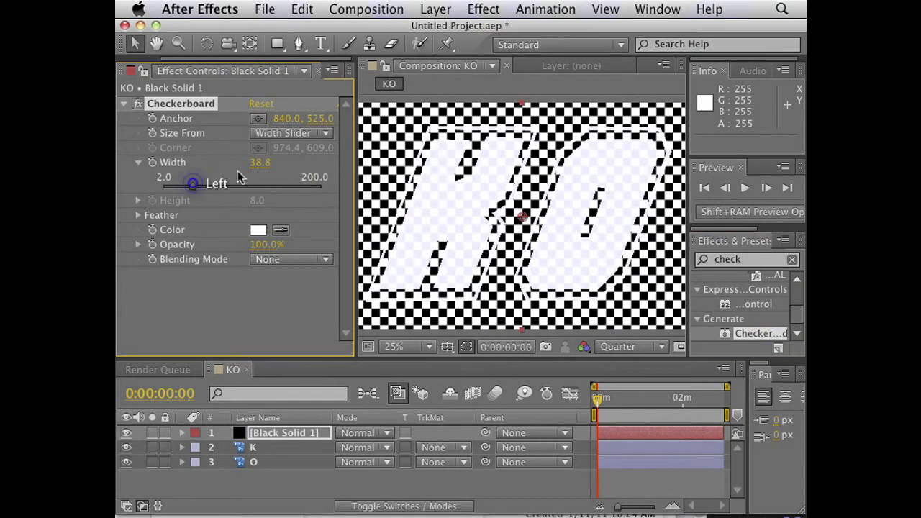
{"action": "left_click", "coordinate": [298, 135]}
{"action": "left_click", "coordinate": [298, 167]}
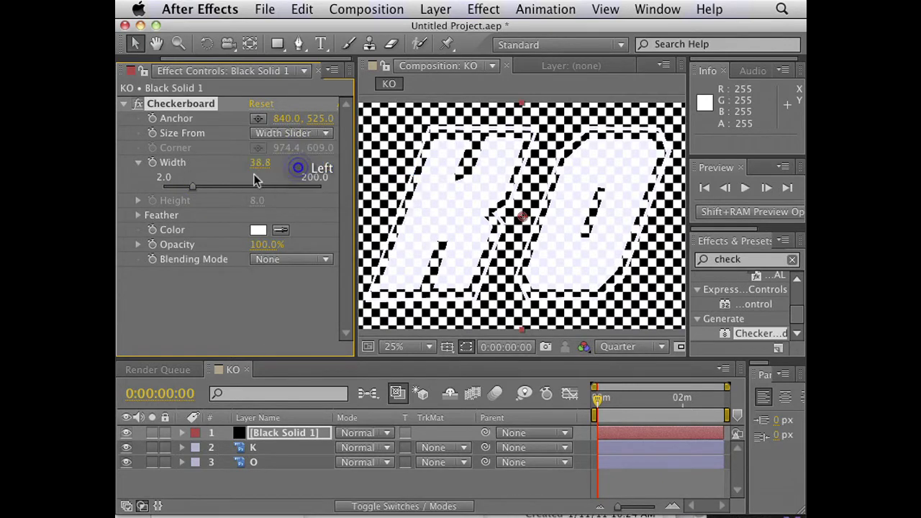
{"action": "left_click", "coordinate": [325, 132]}
{"action": "left_click", "coordinate": [319, 183]}
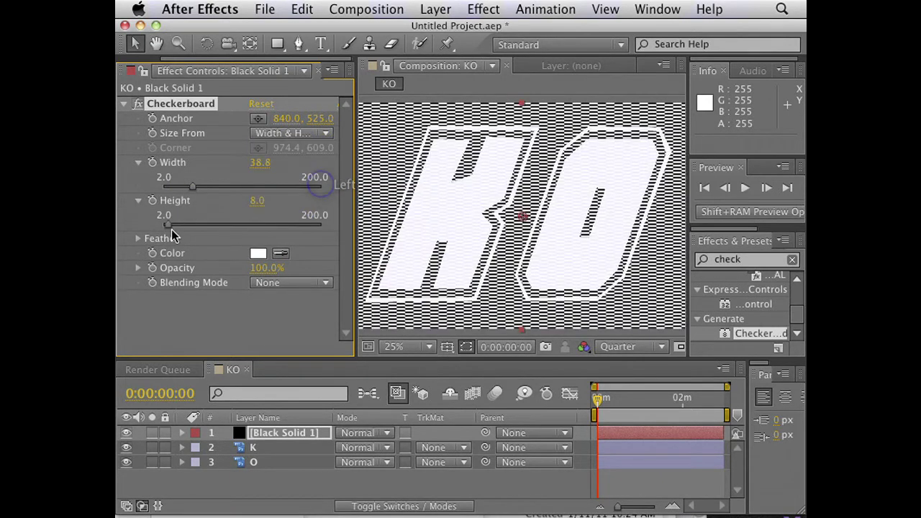
{"action": "left_click_drag", "start_coordinate": [171, 230], "coordinate": [191, 222]}
{"action": "left_click_drag", "start_coordinate": [192, 186], "coordinate": [395, 190]}
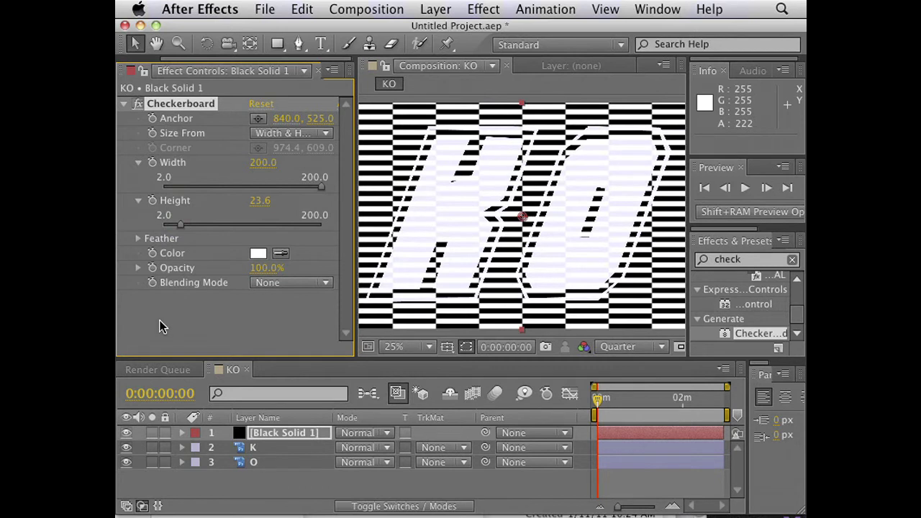
Unlink the striped solid's Scale and stretch it to 981.0, 79.6%.
{"action": "key", "text": "s"}
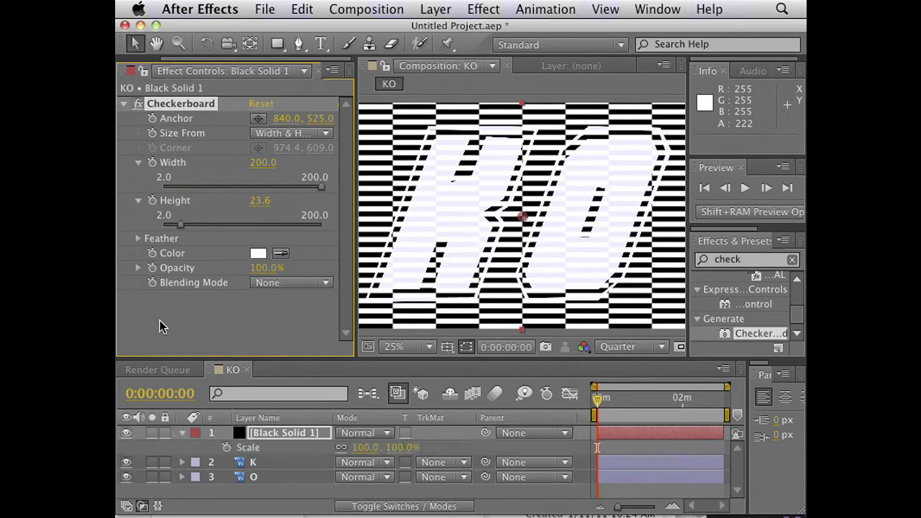
{"action": "left_click", "coordinate": [343, 447]}
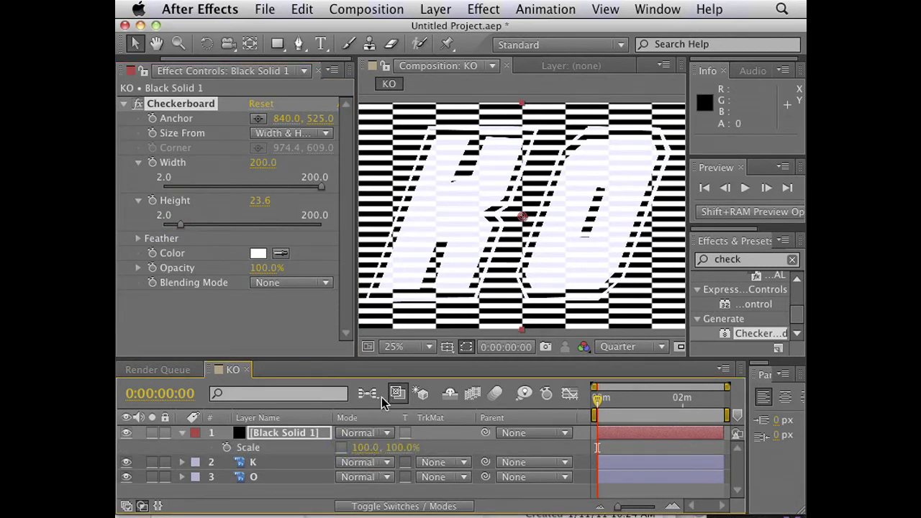
{"action": "mouse_move", "coordinate": [359, 446]}
{"action": "left_mouse_down"}
{"action": "mouse_move", "coordinate": [335, 466]}
{"action": "mouse_move", "coordinate": [354, 452]}
{"action": "left_mouse_up"}
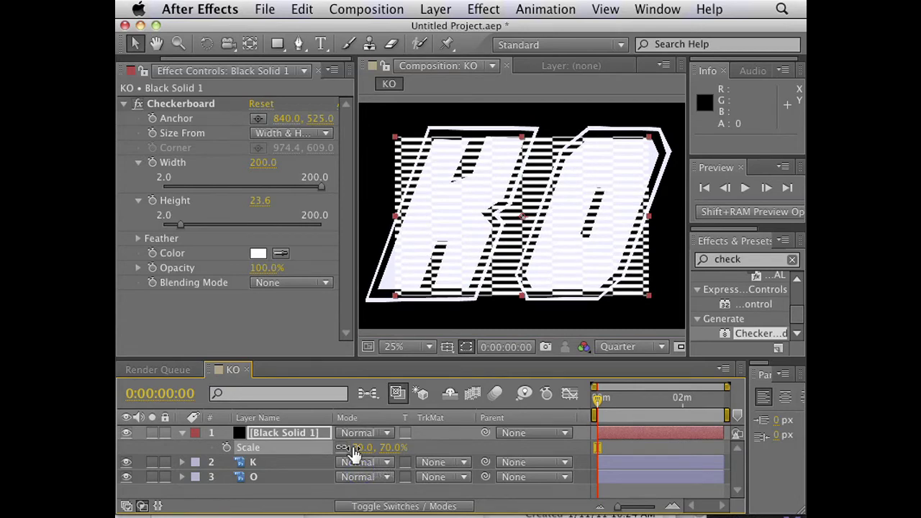
{"action": "left_click_drag", "start_coordinate": [328, 448], "coordinate": [499, 252]}
Set the K layer's track matte to Luma Matte using the striped solid.
{"action": "left_click", "coordinate": [432, 462]}
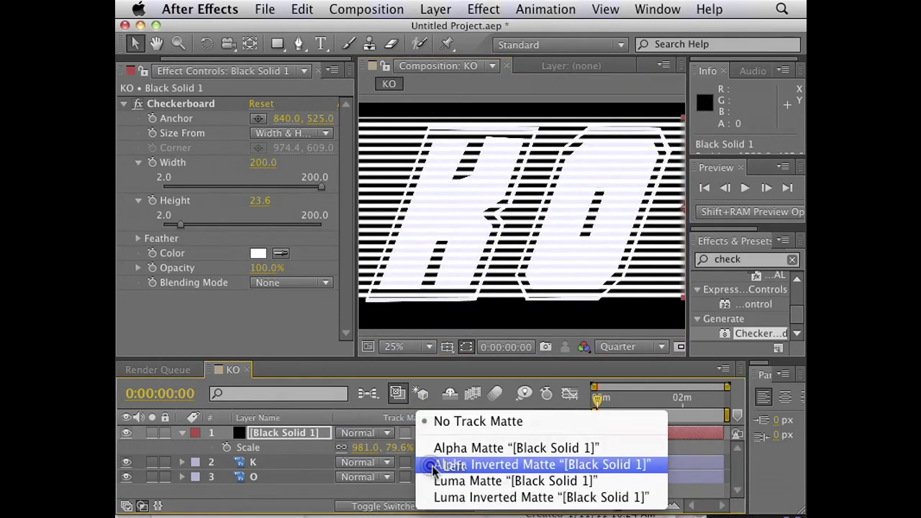
{"action": "left_click", "coordinate": [446, 488]}
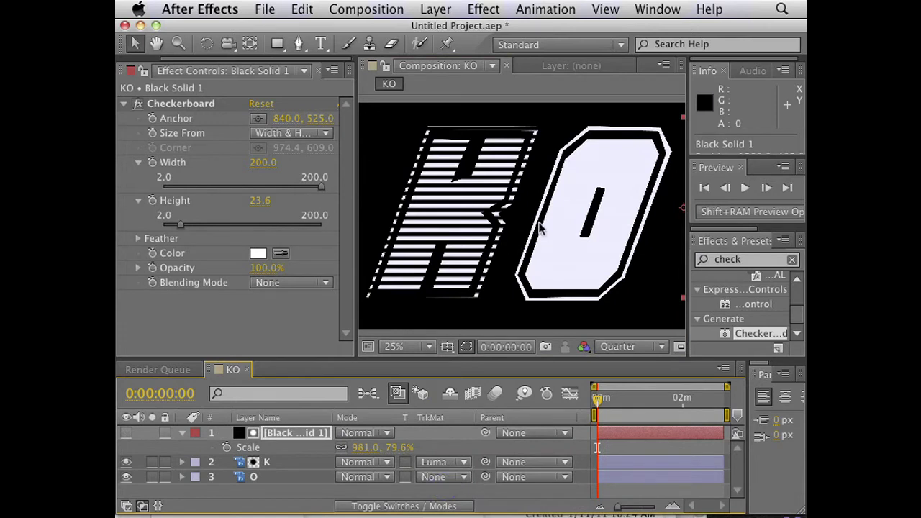
{"action": "left_click_drag", "start_coordinate": [541, 229], "coordinate": [542, 230]}
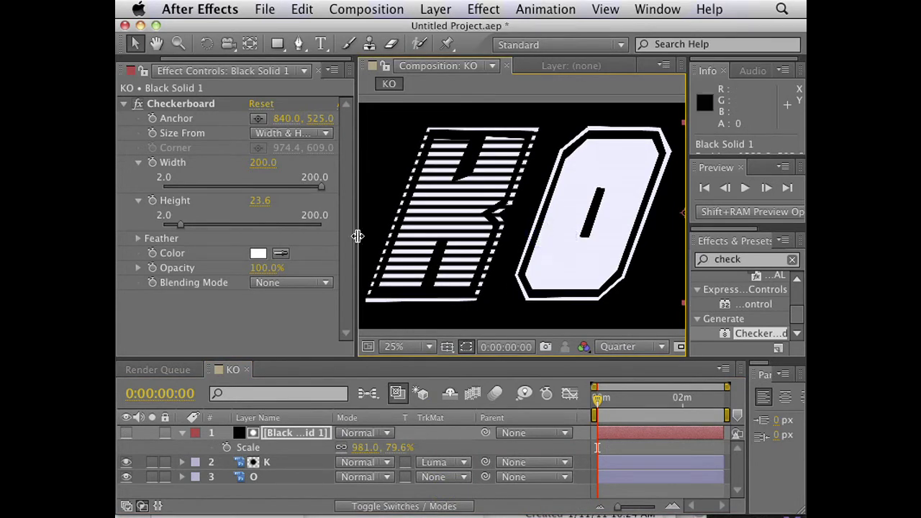
{"action": "left_click", "coordinate": [267, 462]}
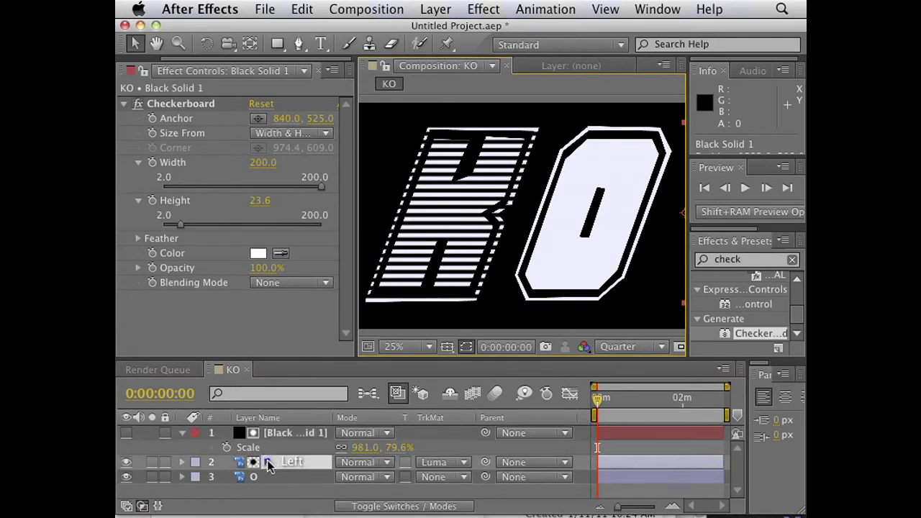
Apply Bevel Alpha to K and set the preview resolution to Full.
{"action": "left_click", "coordinate": [755, 261]}
{"action": "type", "text": "bevel"}
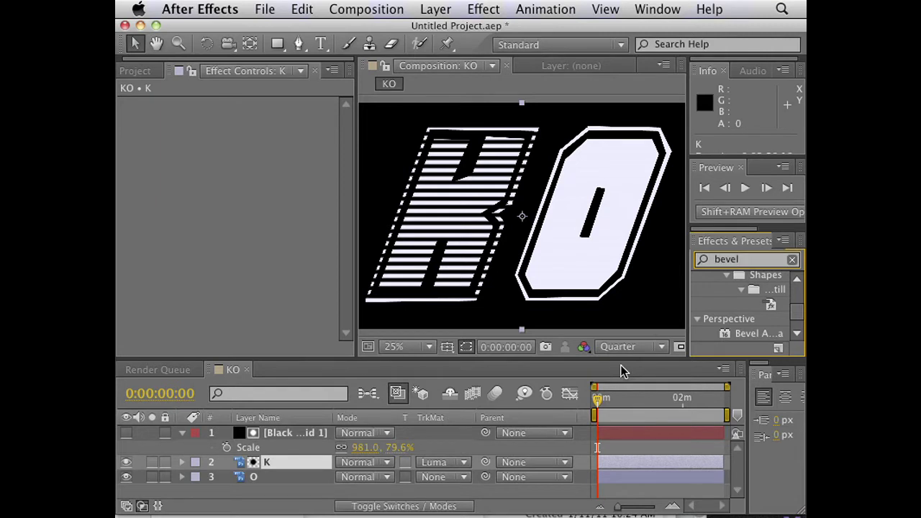
{"action": "left_click_drag", "start_coordinate": [755, 333], "coordinate": [299, 465]}
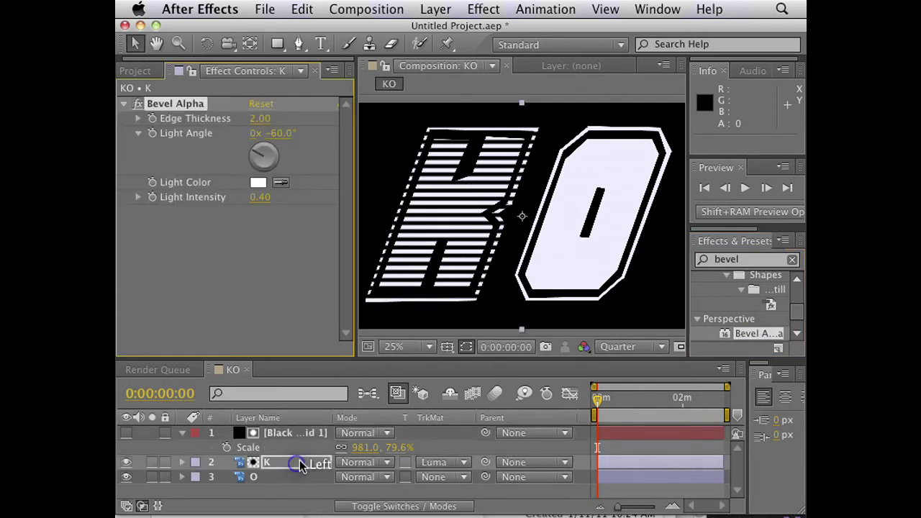
{"action": "left_click_drag", "start_coordinate": [253, 128], "coordinate": [360, 101]}
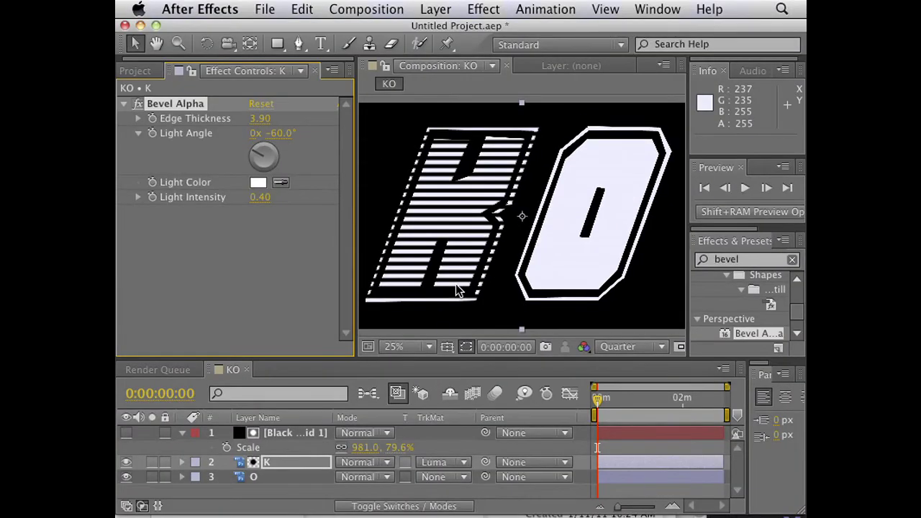
{"action": "scroll", "coordinate": [456, 292], "scroll_direction": "up", "scroll_amount": 5}
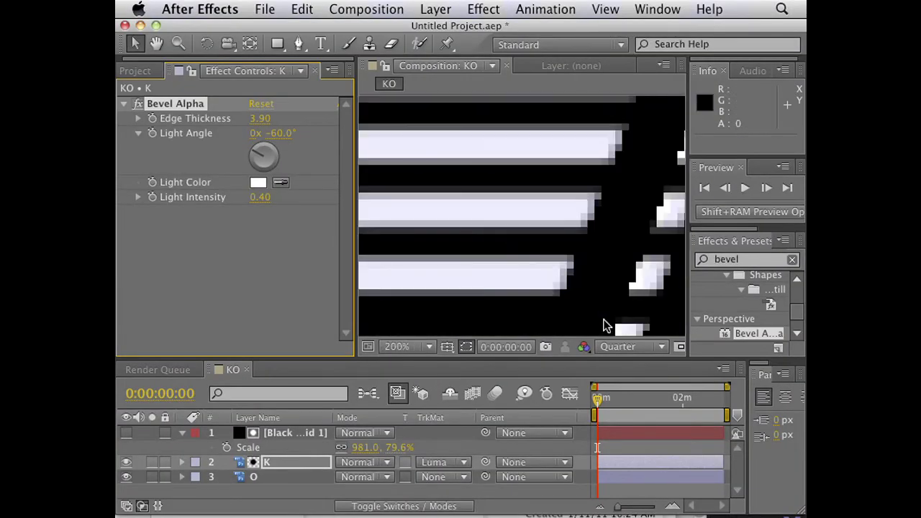
{"action": "left_click", "coordinate": [611, 350]}
{"action": "left_click", "coordinate": [618, 387]}
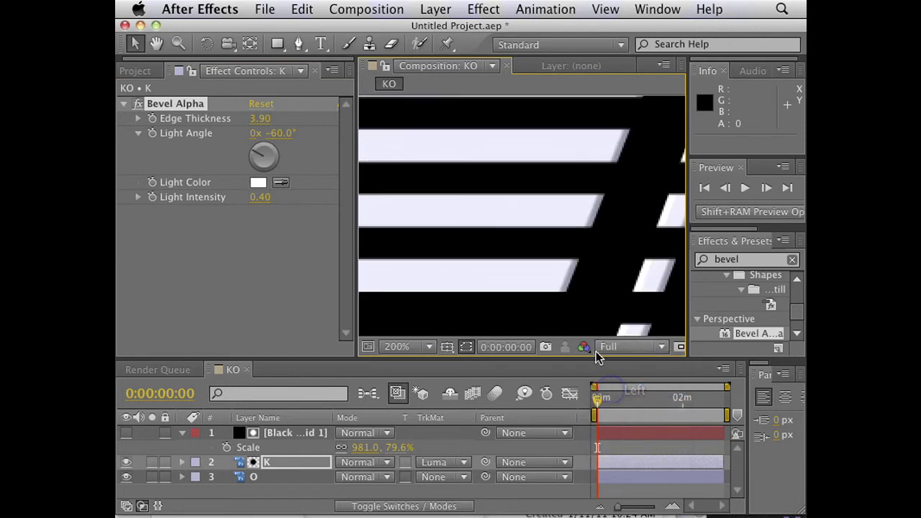
Tune Bevel Alpha to Edge Thickness 26.40, Light Angle -254.0° and Light Intensity 0.34.
{"action": "left_click", "coordinate": [139, 104]}
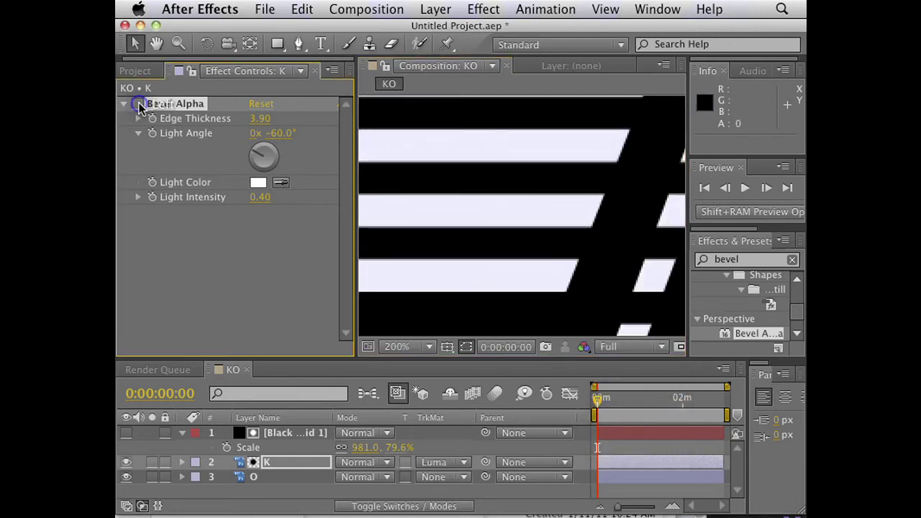
{"action": "left_click", "coordinate": [138, 104]}
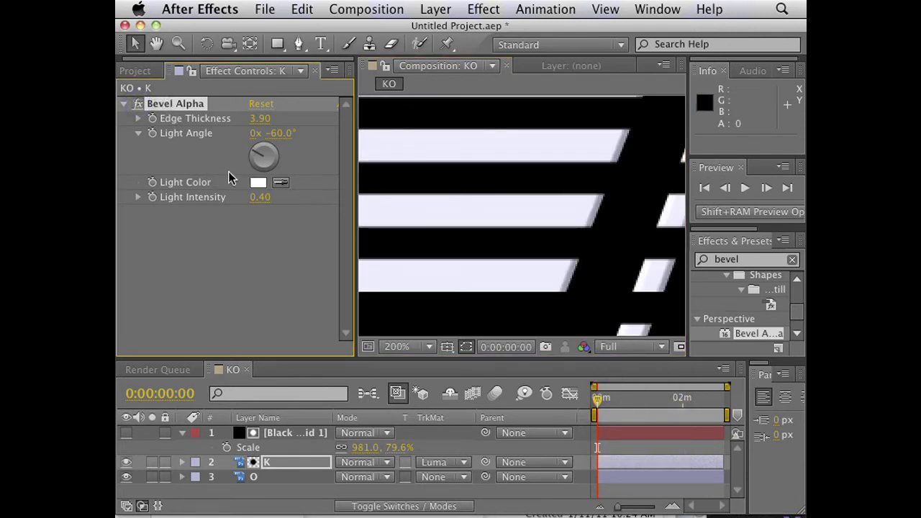
{"action": "mouse_move", "coordinate": [264, 149]}
{"action": "left_mouse_down"}
{"action": "mouse_move", "coordinate": [264, 119]}
{"action": "mouse_move", "coordinate": [500, 112]}
{"action": "left_mouse_up"}
{"action": "left_click_drag", "start_coordinate": [257, 196], "coordinate": [333, 199]}
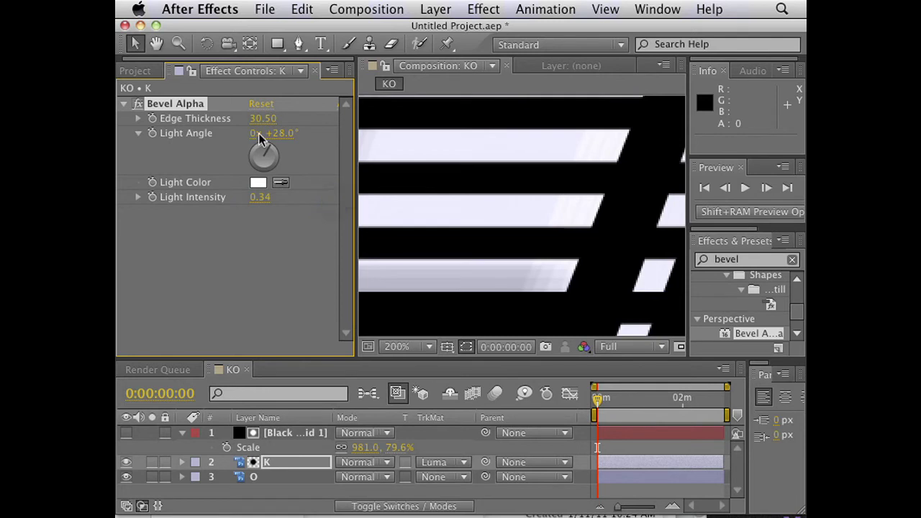
{"action": "left_click_drag", "start_coordinate": [264, 120], "coordinate": [225, 148]}
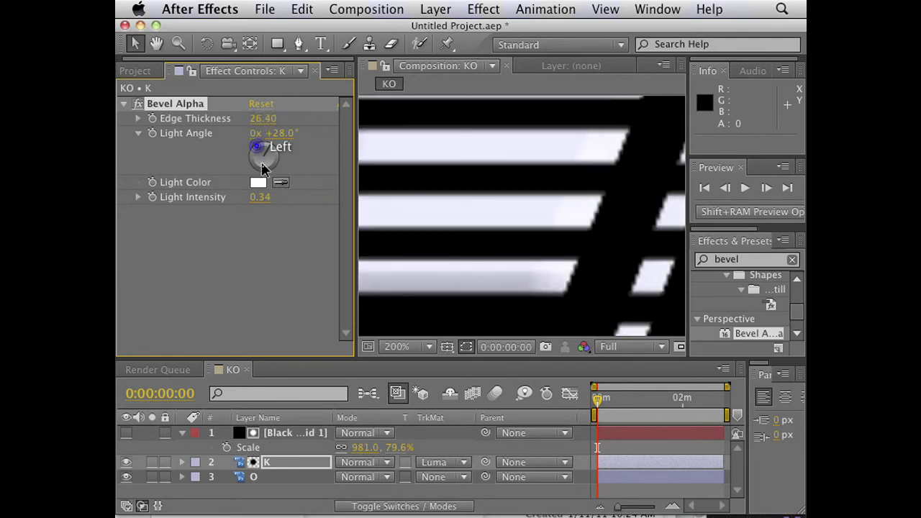
{"action": "left_click_drag", "start_coordinate": [263, 168], "coordinate": [290, 165]}
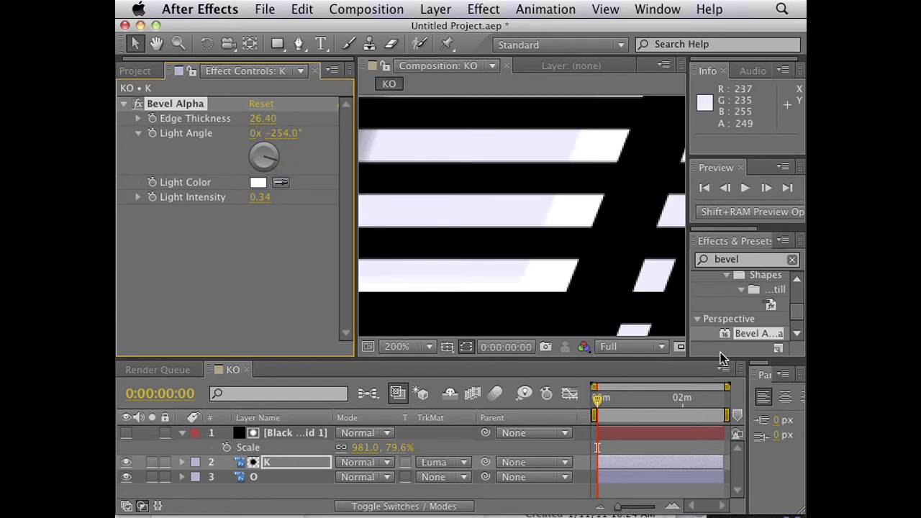
{"action": "scroll", "coordinate": [605, 324], "scroll_direction": "down", "scroll_amount": 6}
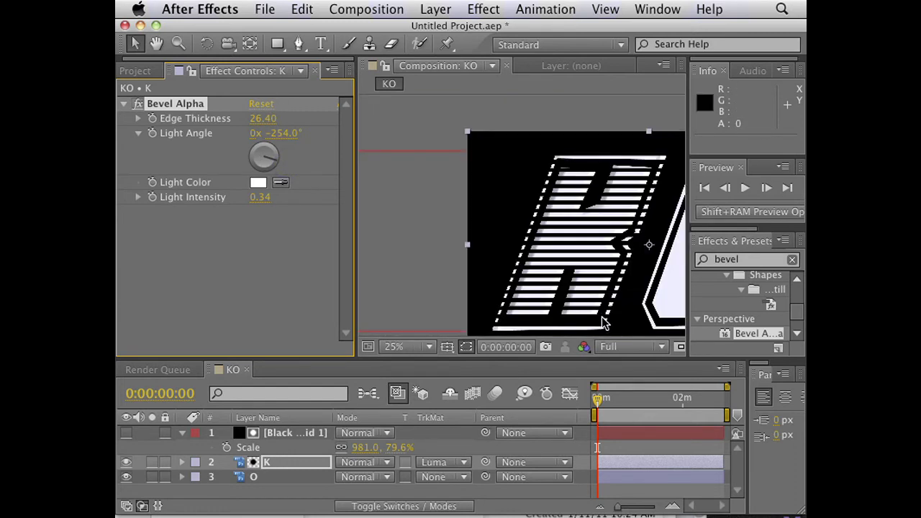
Duplicate the K layer and Black Solid 1 by copying and pasting them.
{"action": "left_click", "coordinate": [138, 105]}
{"action": "left_click", "coordinate": [283, 487]}
{"action": "left_click", "coordinate": [289, 463]}
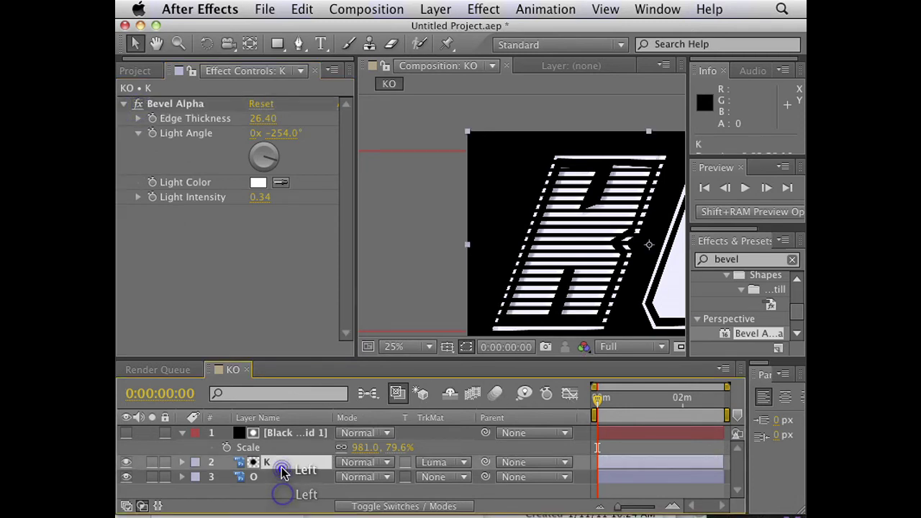
{"action": "left_click", "coordinate": [295, 433], "text": "shift"}
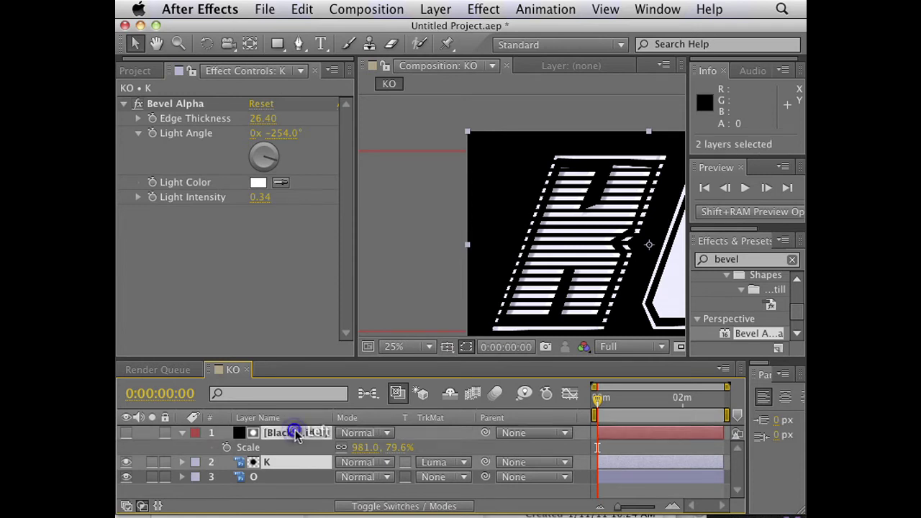
{"action": "key", "text": "super+c"}
{"action": "key", "text": "super+v"}
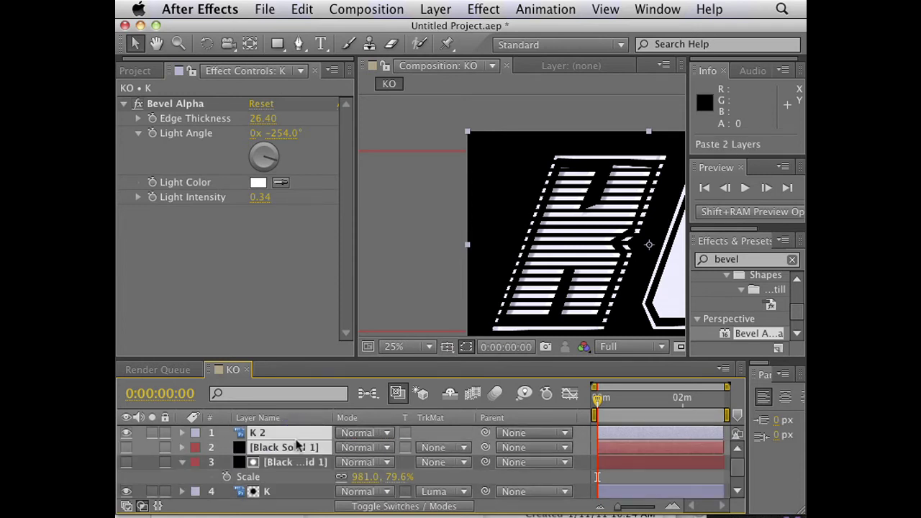
Move the copied black solid to the top and solo the K 2 layer.
{"action": "left_click", "coordinate": [296, 462]}
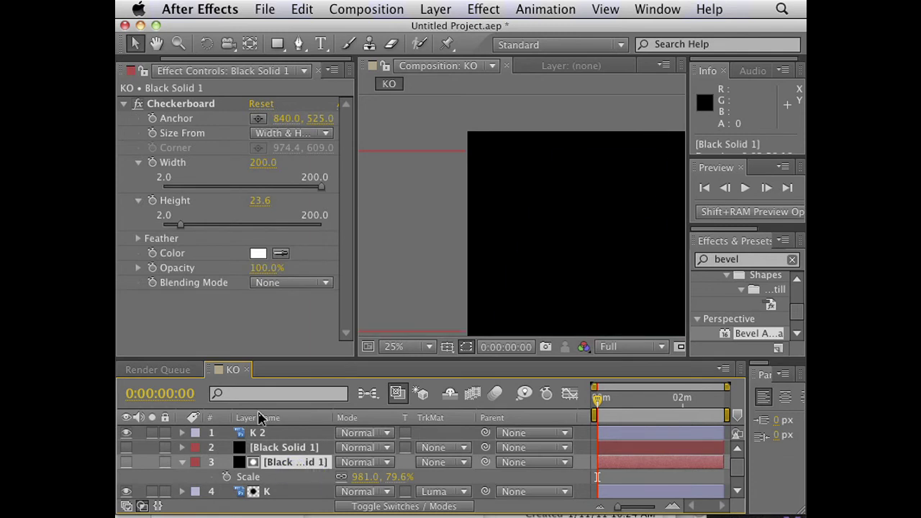
{"action": "left_click_drag", "start_coordinate": [295, 463], "coordinate": [288, 433]}
{"action": "left_click", "coordinate": [268, 447]}
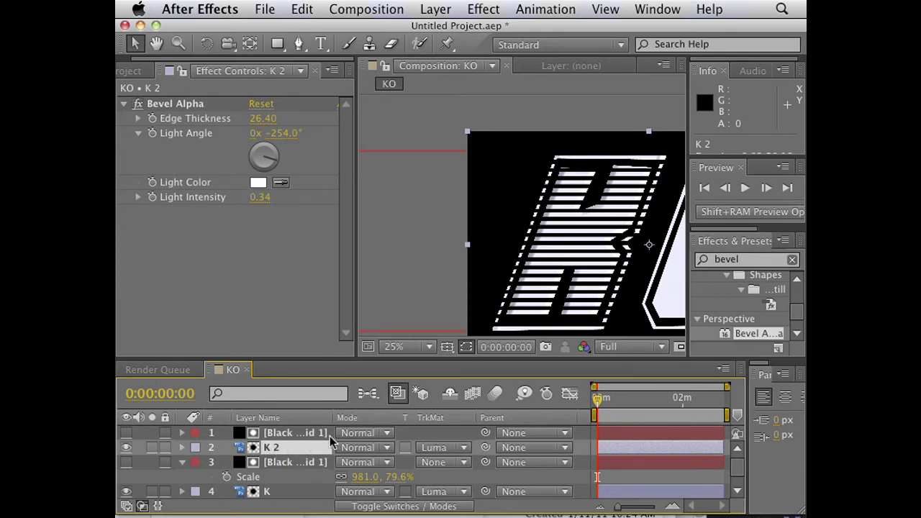
{"action": "left_click", "coordinate": [152, 447]}
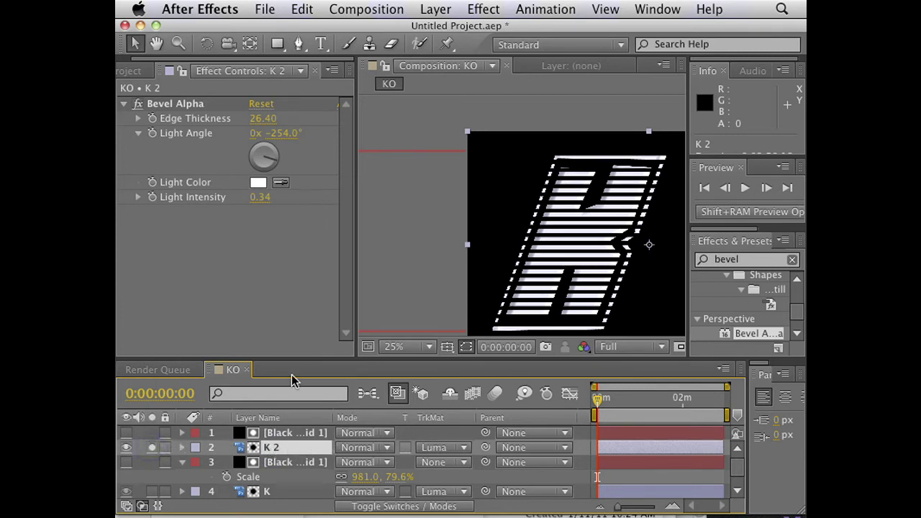
{"action": "left_click", "coordinate": [748, 259]}
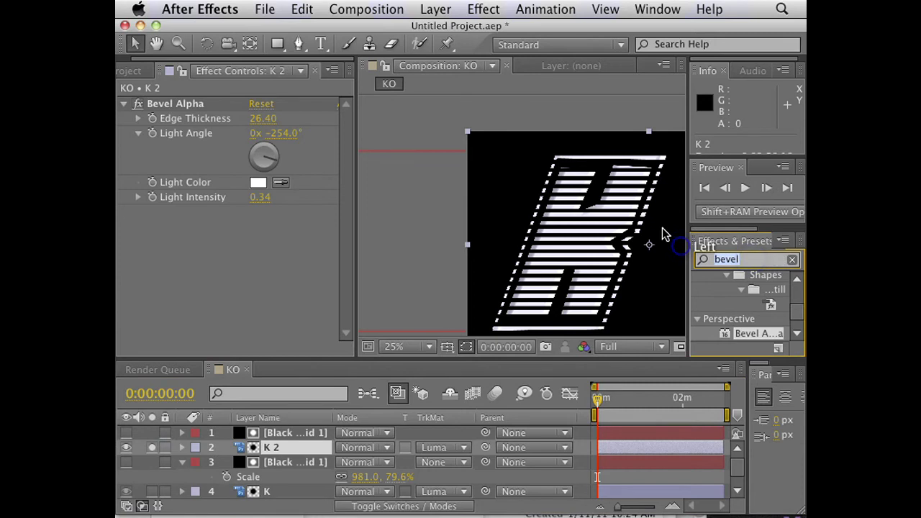
Apply Directional Blur to K 2 with Blur Length 82.8 and Direction +92°.
{"action": "type", "text": "direct"}
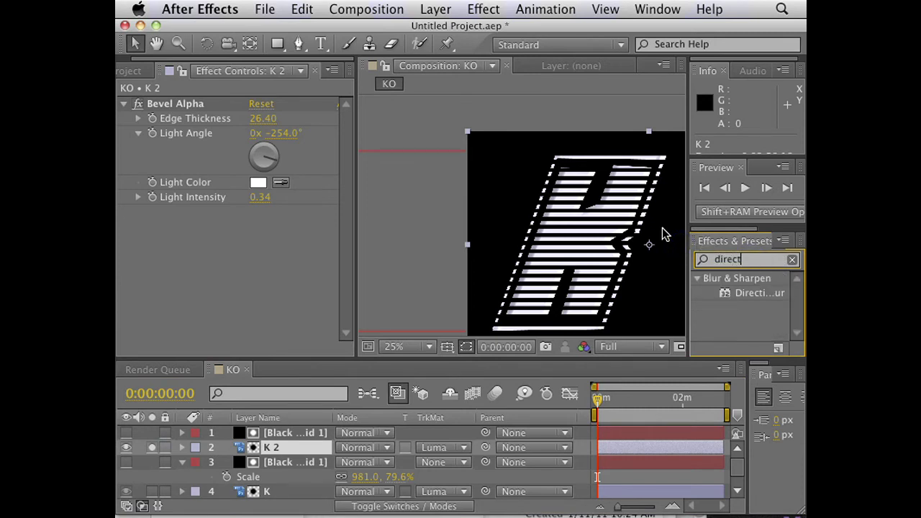
{"action": "left_click_drag", "start_coordinate": [726, 294], "coordinate": [267, 446]}
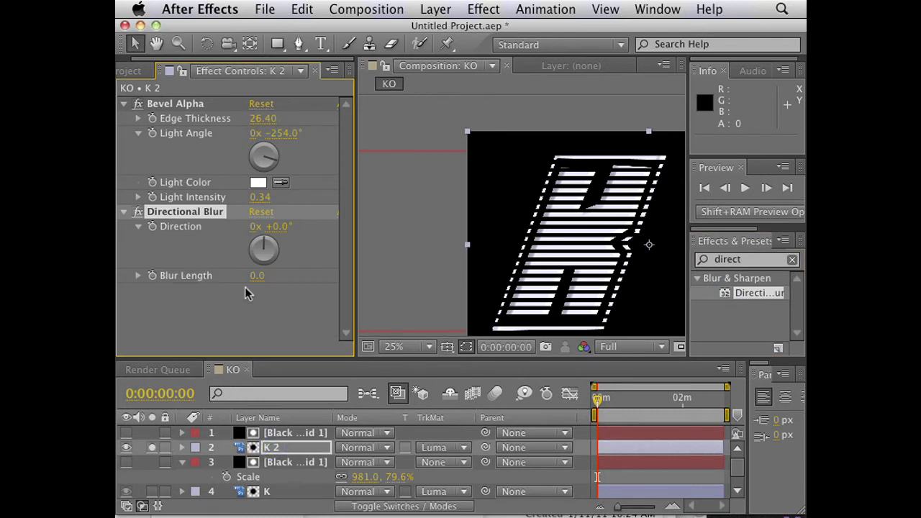
{"action": "mouse_move", "coordinate": [257, 275]}
{"action": "left_mouse_down"}
{"action": "mouse_move", "coordinate": [465, 276]}
{"action": "mouse_move", "coordinate": [333, 247]}
{"action": "mouse_move", "coordinate": [264, 278]}
{"action": "mouse_move", "coordinate": [426, 264]}
{"action": "mouse_move", "coordinate": [627, 264]}
{"action": "left_mouse_up"}
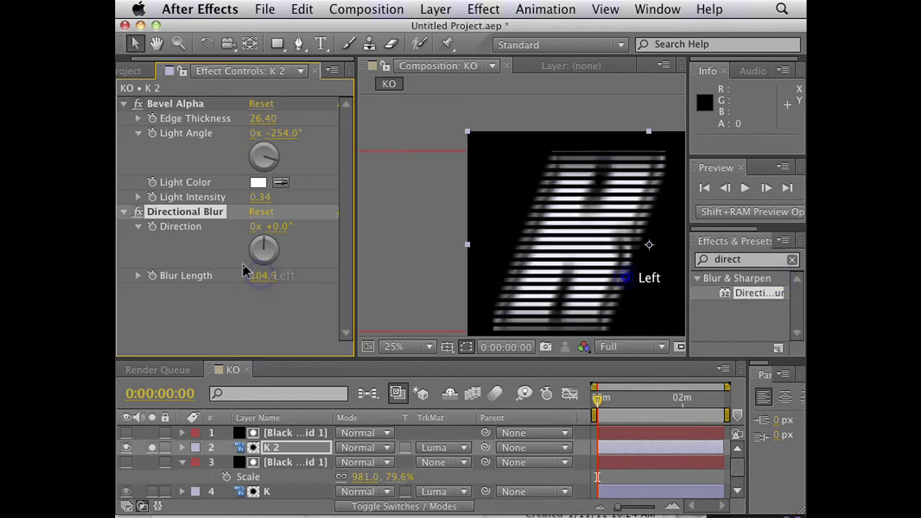
{"action": "mouse_move", "coordinate": [274, 245]}
{"action": "left_mouse_down"}
{"action": "mouse_move", "coordinate": [296, 256]}
{"action": "mouse_move", "coordinate": [281, 254]}
{"action": "mouse_move", "coordinate": [278, 273]}
{"action": "mouse_move", "coordinate": [294, 273]}
{"action": "mouse_move", "coordinate": [126, 317]}
{"action": "left_mouse_up"}
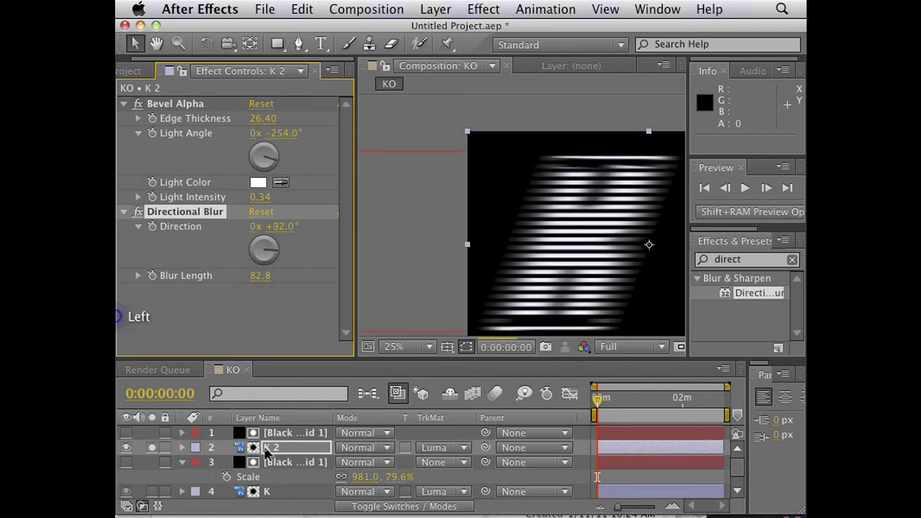
{"action": "left_click", "coordinate": [357, 447]}
Set K 2's blending mode to Screen and undo an accidental opacity change.
{"action": "left_click", "coordinate": [395, 186]}
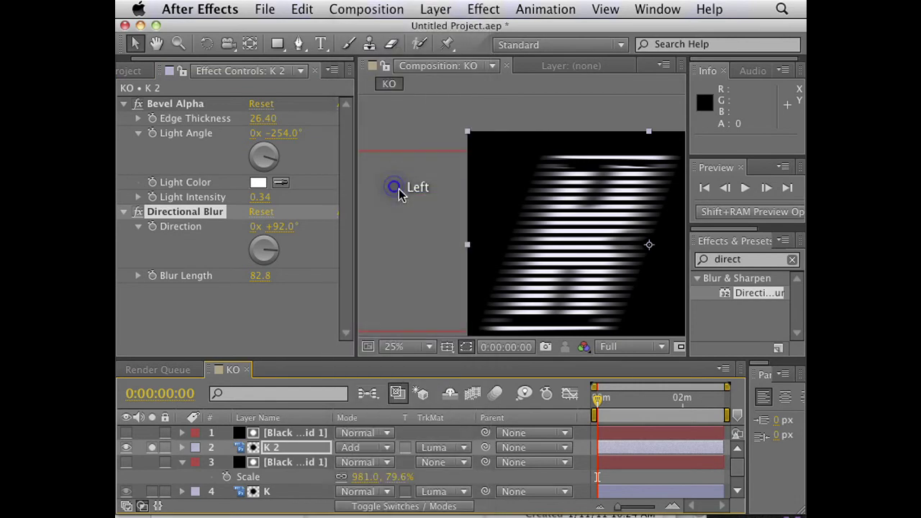
{"action": "left_click", "coordinate": [370, 449]}
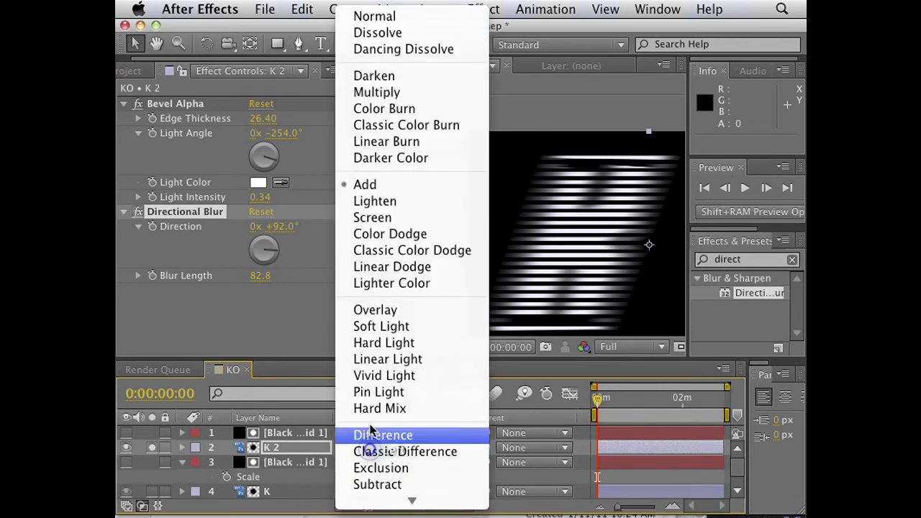
{"action": "left_click", "coordinate": [382, 216]}
{"action": "key", "text": "t"}
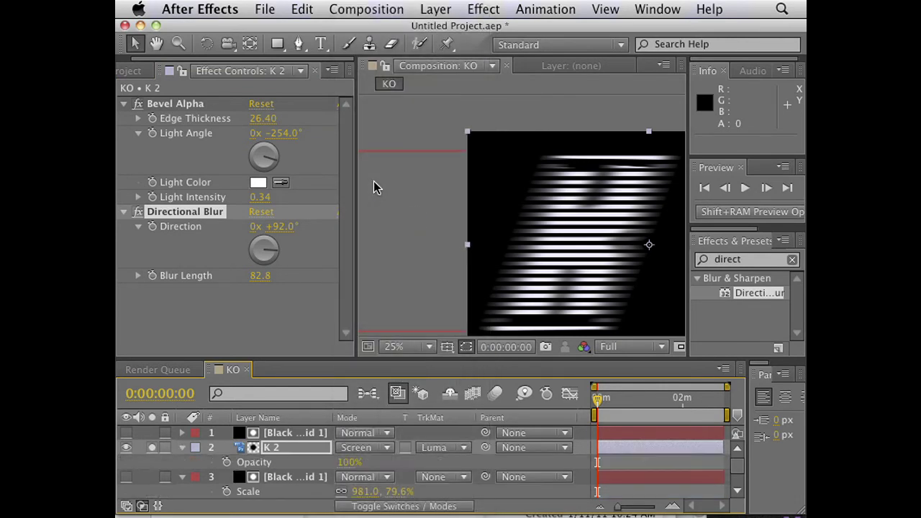
{"action": "left_click", "coordinate": [363, 464]}
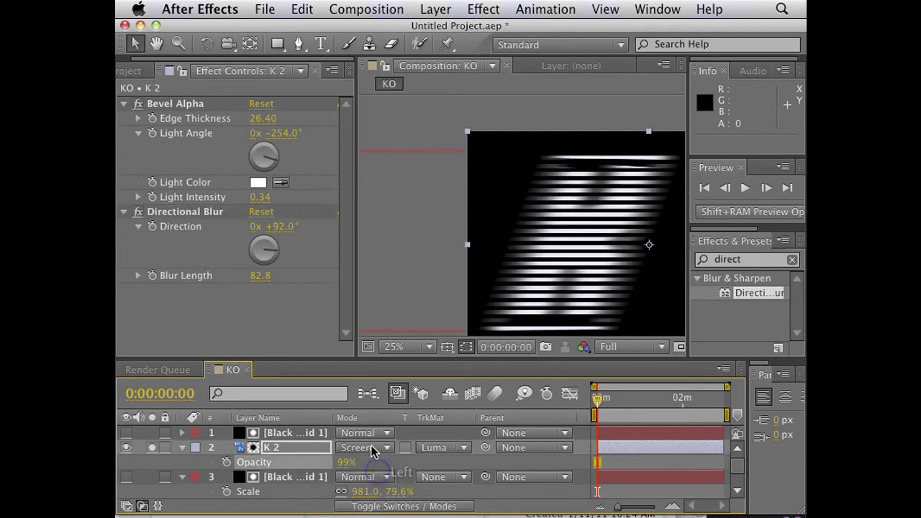
{"action": "key", "text": "super+z"}
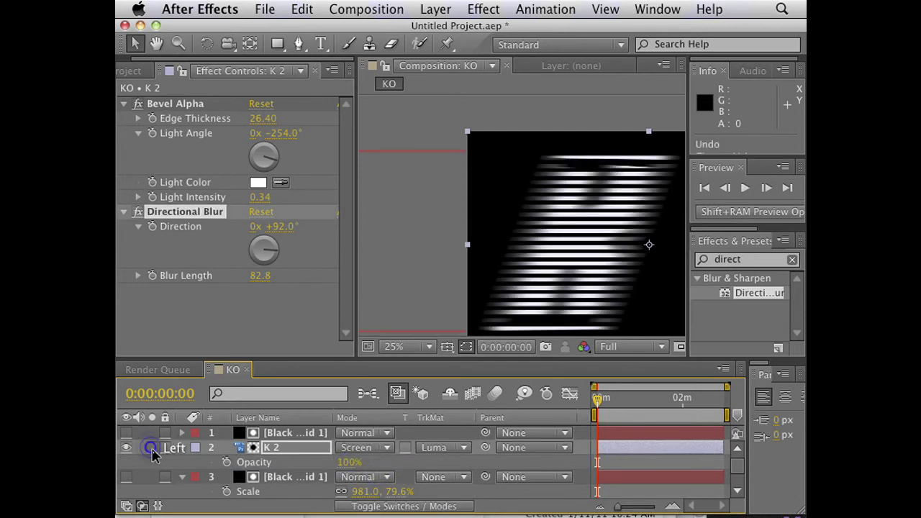
Toggle solo on K 2 and rotate its blur direction to +142°.
{"action": "left_click", "coordinate": [152, 448]}
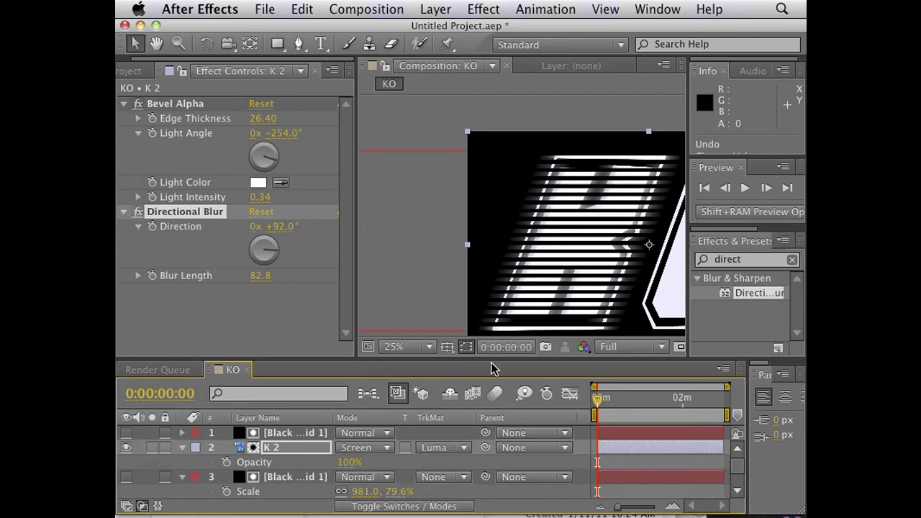
{"action": "left_click", "coordinate": [152, 448]}
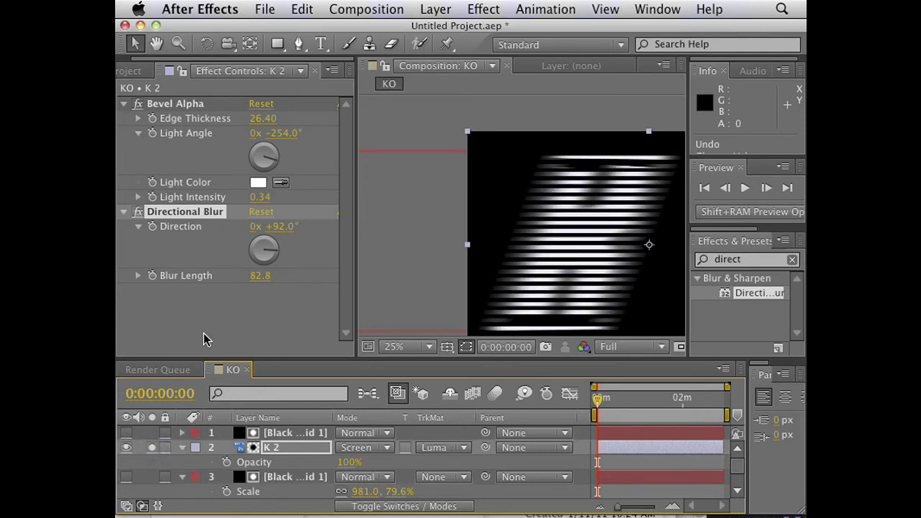
{"action": "mouse_move", "coordinate": [258, 256]}
{"action": "left_mouse_down"}
{"action": "mouse_move", "coordinate": [263, 249]}
{"action": "mouse_move", "coordinate": [270, 262]}
{"action": "left_mouse_up"}
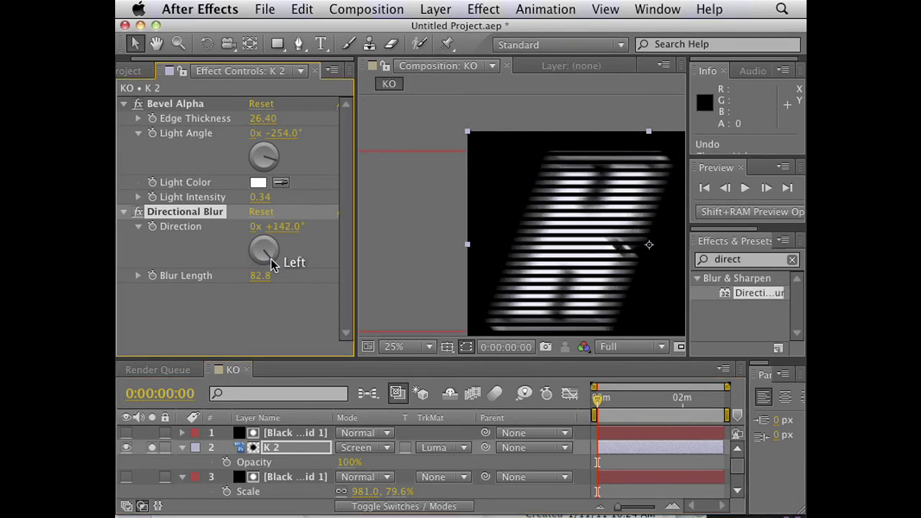
Solo K and K 2 together and spin K 2's blur direction to -4x -256°.
{"action": "left_click", "coordinate": [151, 447]}
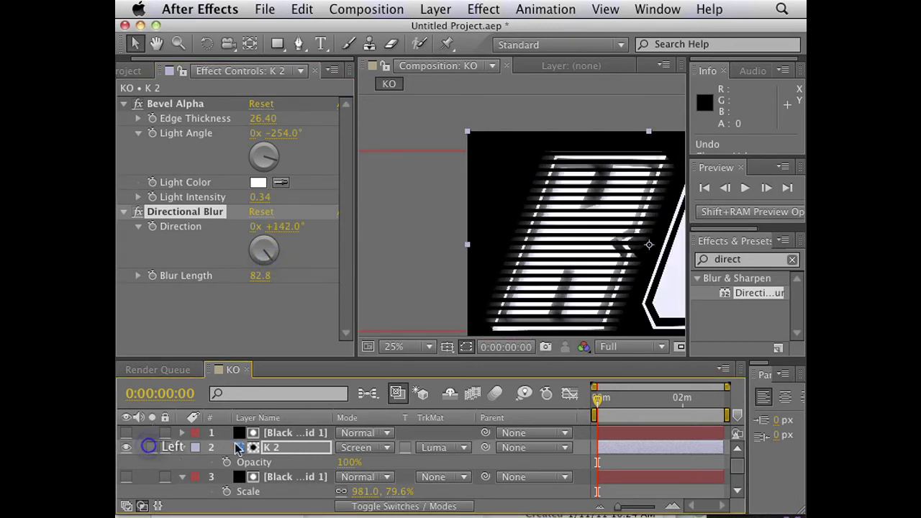
{"action": "left_click_drag", "start_coordinate": [546, 360], "coordinate": [543, 327]}
{"action": "left_click", "coordinate": [151, 475]}
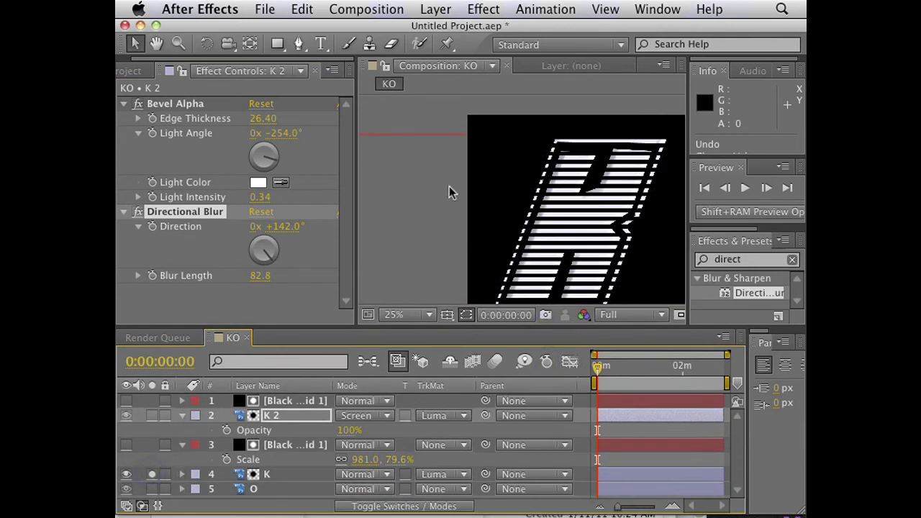
{"action": "left_click", "coordinate": [151, 416]}
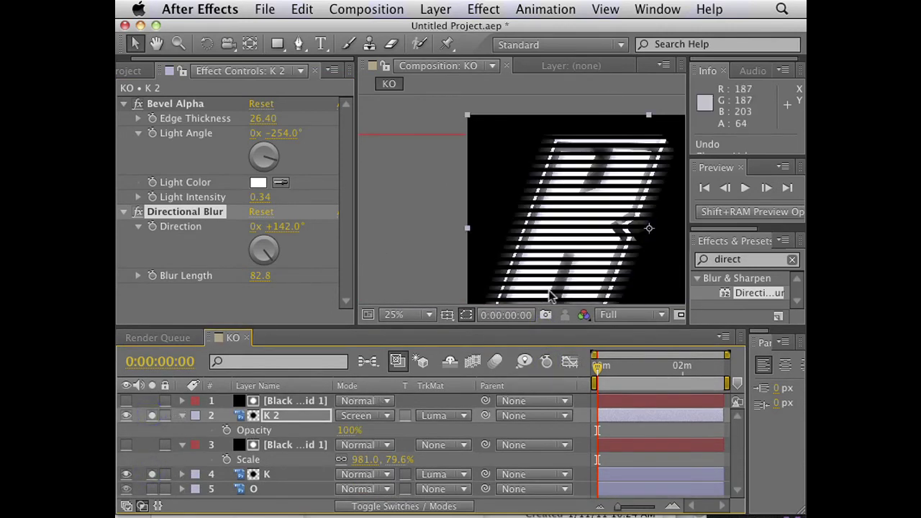
{"action": "mouse_move", "coordinate": [265, 248]}
{"action": "left_mouse_down"}
{"action": "mouse_move", "coordinate": [240, 241]}
{"action": "mouse_move", "coordinate": [281, 241]}
{"action": "mouse_move", "coordinate": [273, 281]}
{"action": "mouse_move", "coordinate": [259, 251]}
{"action": "left_mouse_up"}
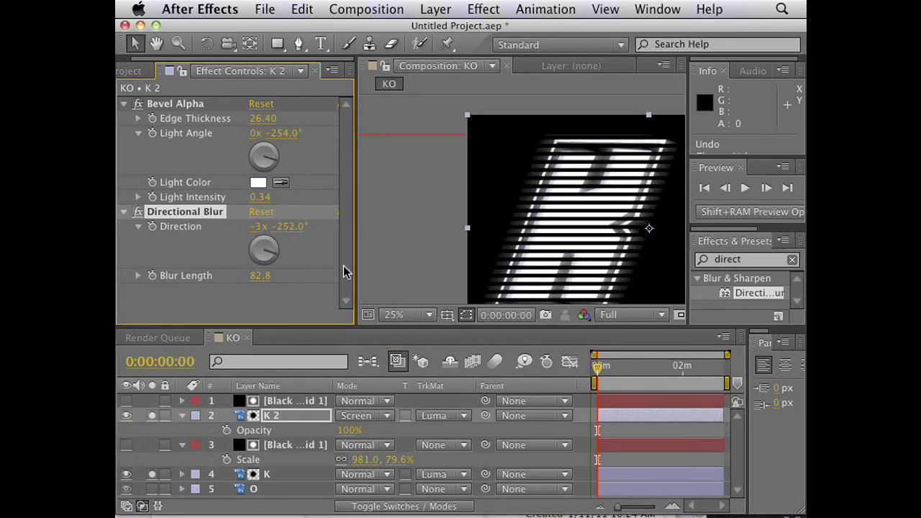
{"action": "mouse_move", "coordinate": [398, 250]}
{"action": "left_mouse_down"}
{"action": "mouse_move", "coordinate": [397, 232]}
{"action": "mouse_move", "coordinate": [397, 324]}
{"action": "mouse_move", "coordinate": [383, 258]}
{"action": "left_mouse_up"}
{"action": "key", "text": "super+Tab"}
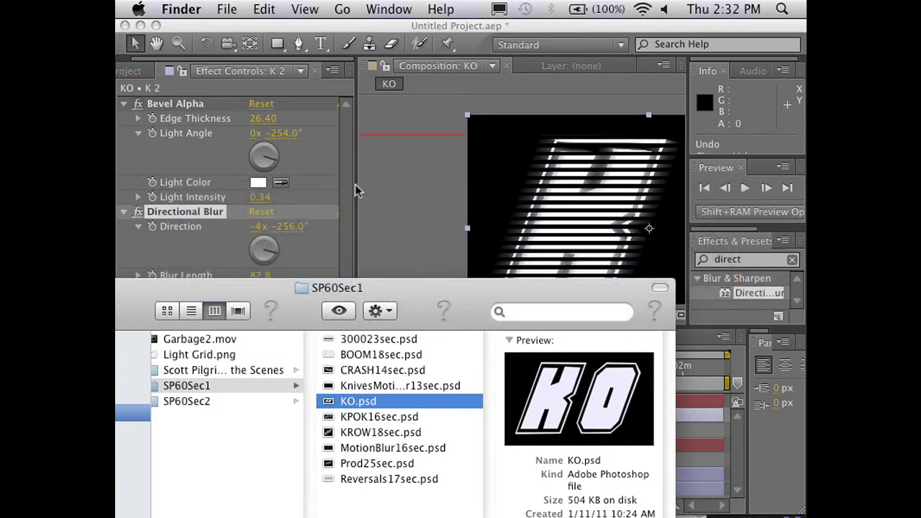
Leave K 2's track matte set to Luma Matte and bring Keynote to the front.
{"action": "left_click", "coordinate": [383, 227]}
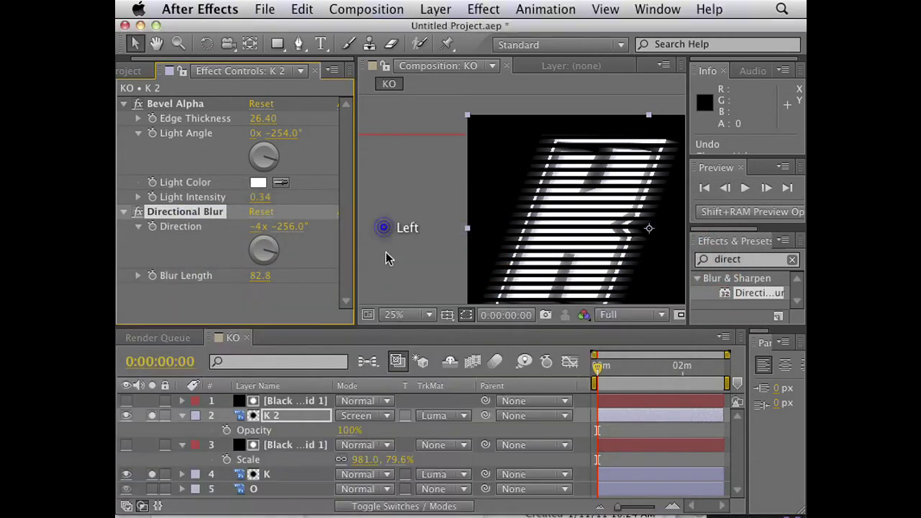
{"action": "left_click", "coordinate": [441, 418]}
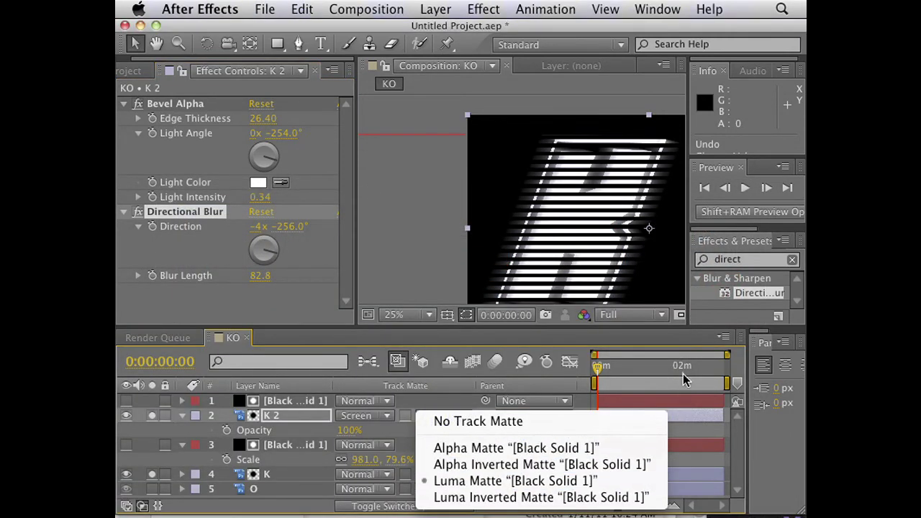
{"action": "left_click", "coordinate": [660, 382]}
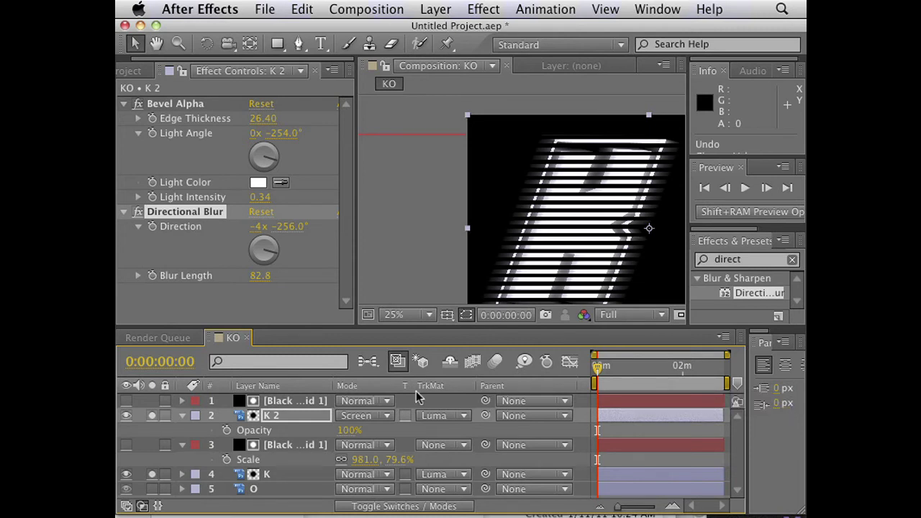
{"action": "left_click", "coordinate": [431, 419]}
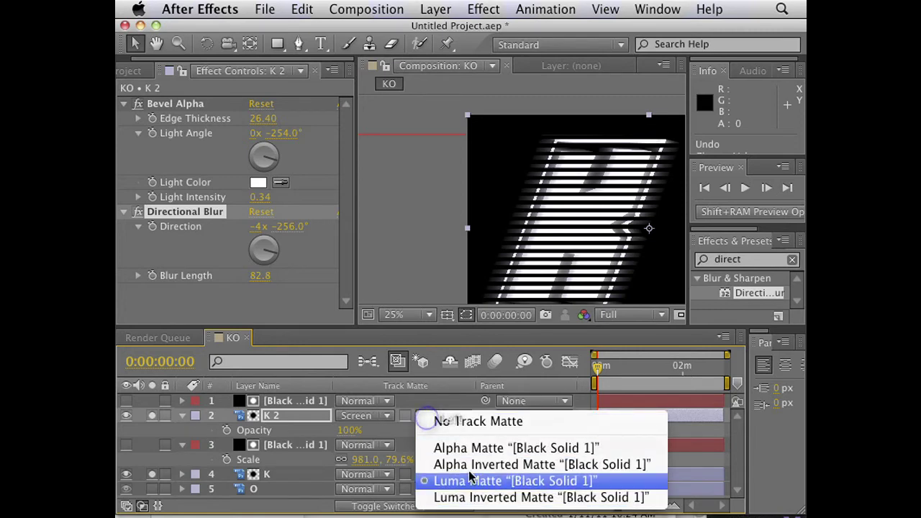
{"action": "left_click", "coordinate": [543, 290]}
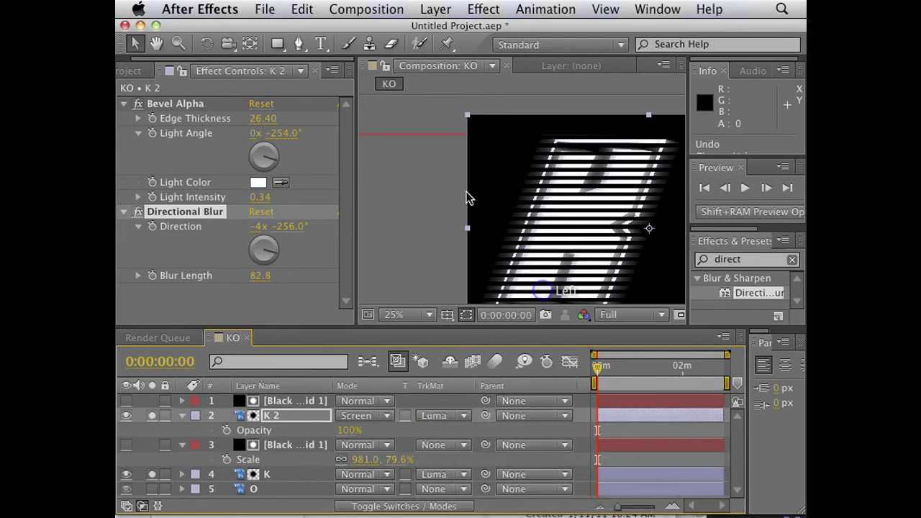
{"action": "key", "text": "super+Tab"}
{"action": "key", "text": "super+Tab"}
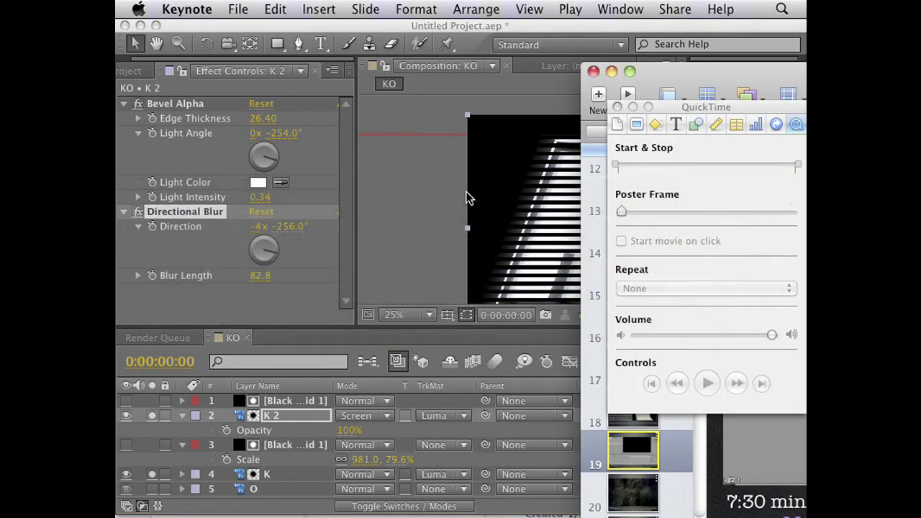
Play the Keynote slideshow from the Chroma Keying slide.
{"action": "key", "text": "super+alt+p"}
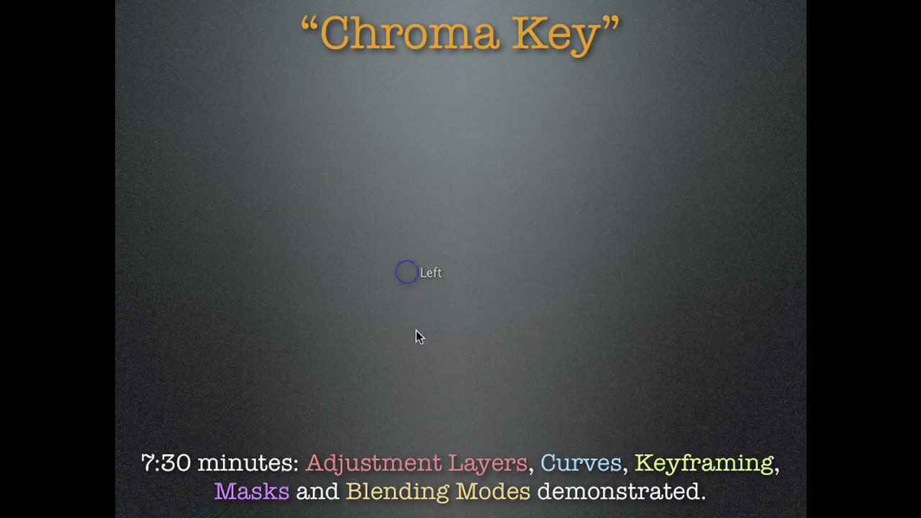
Exit the slideshow and delete all 5 items from the After Effects project.
{"action": "key", "text": "Escape"}
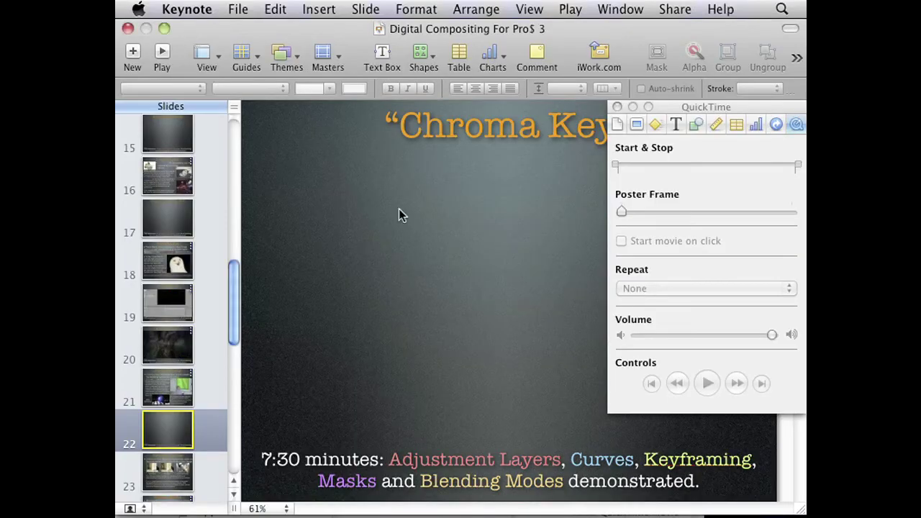
{"action": "left_click", "coordinate": [208, 504]}
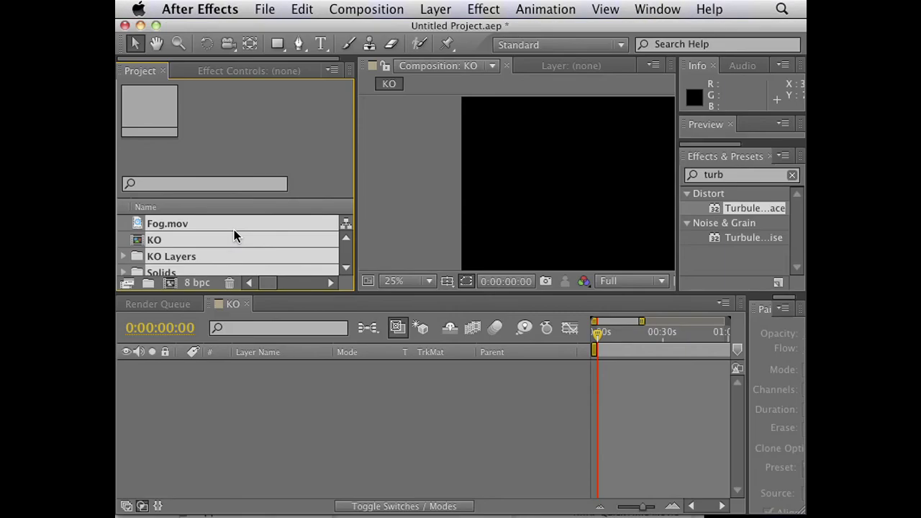
{"action": "key", "text": "Delete"}
{"action": "left_click", "coordinate": [633, 305]}
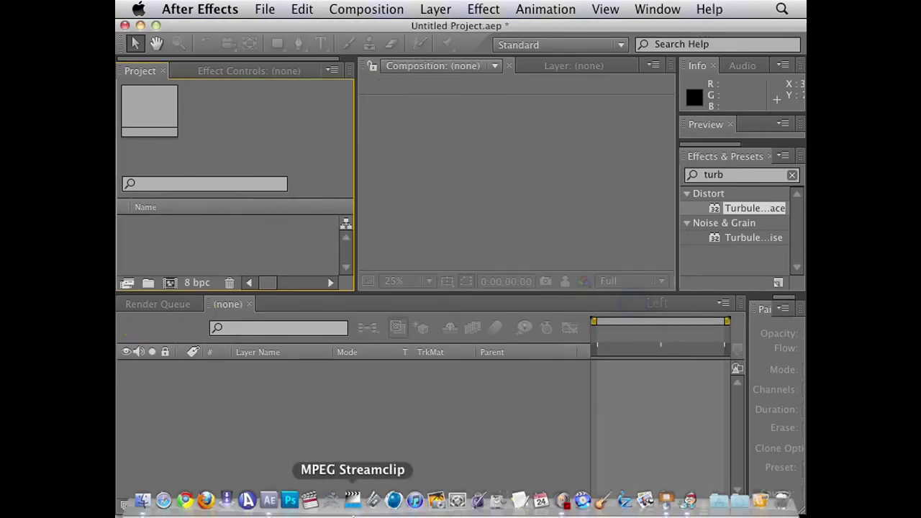
Open the Chroma Keying folder in Finder and preview 552_0076_01.mov with Quick Look.
{"action": "left_click", "coordinate": [144, 501]}
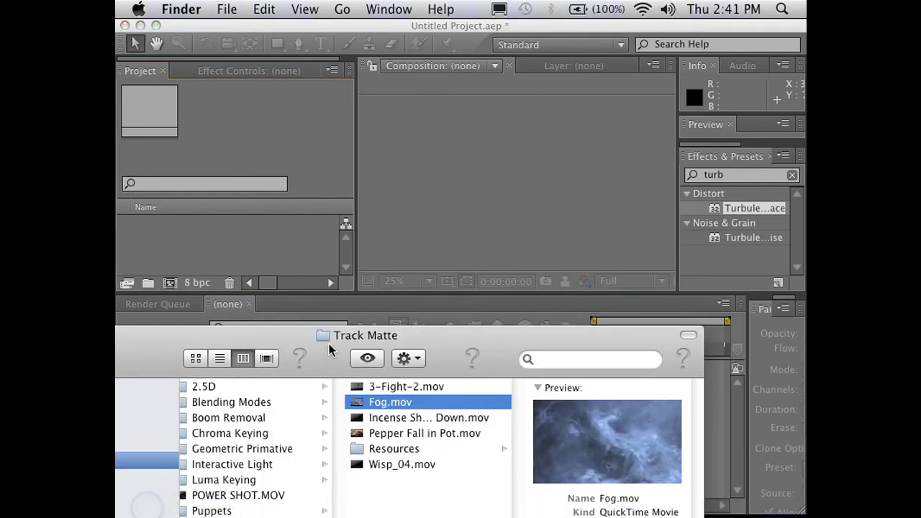
{"action": "left_click_drag", "start_coordinate": [331, 363], "coordinate": [353, 256]}
{"action": "left_click", "coordinate": [275, 329]}
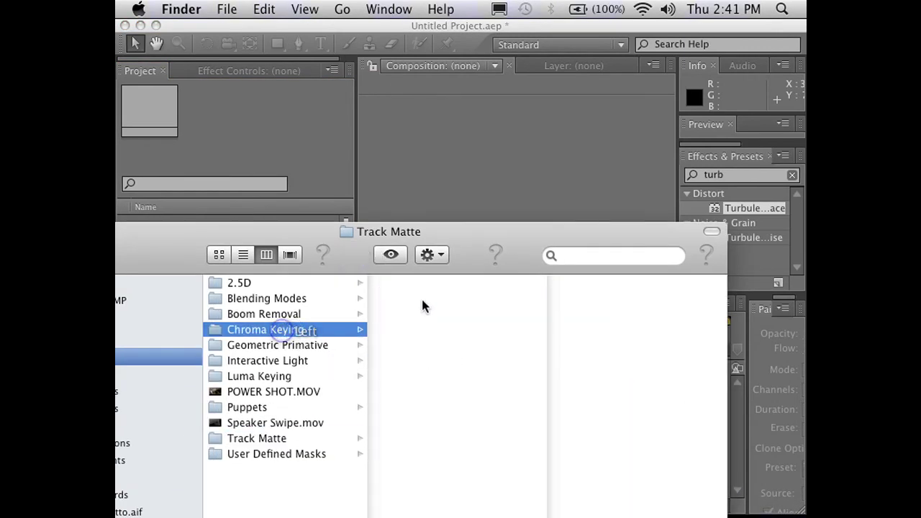
{"action": "left_click", "coordinate": [432, 283]}
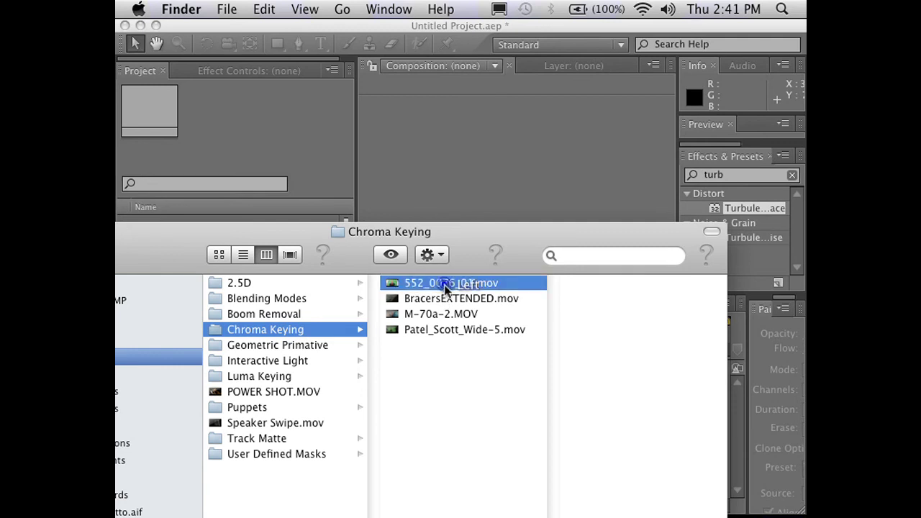
{"action": "key", "text": "space"}
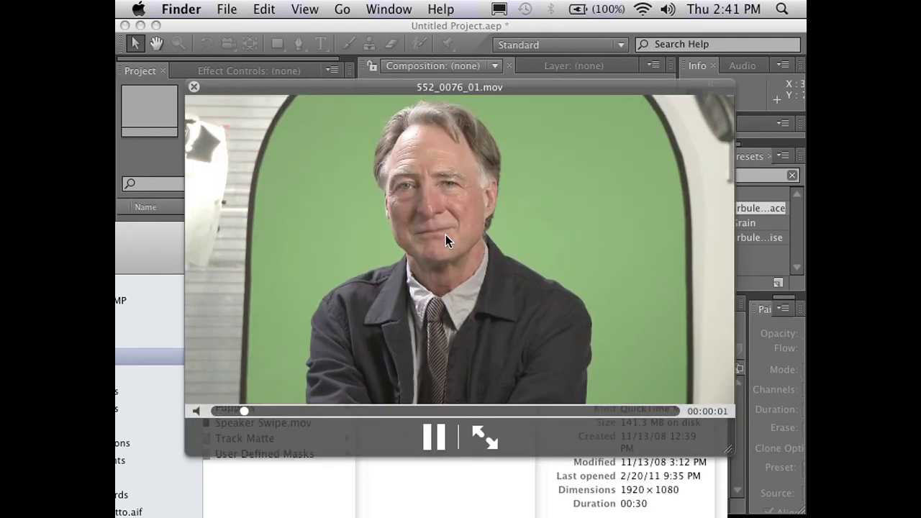
{"action": "key", "text": "space"}
{"action": "key", "text": "Down"}
{"action": "key", "text": "Down"}
{"action": "key", "text": "Down"}
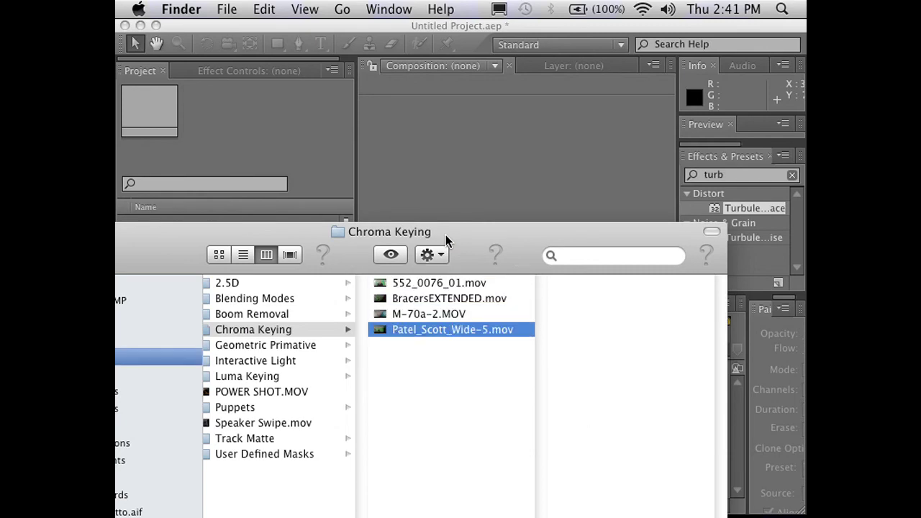
{"action": "key", "text": "space"}
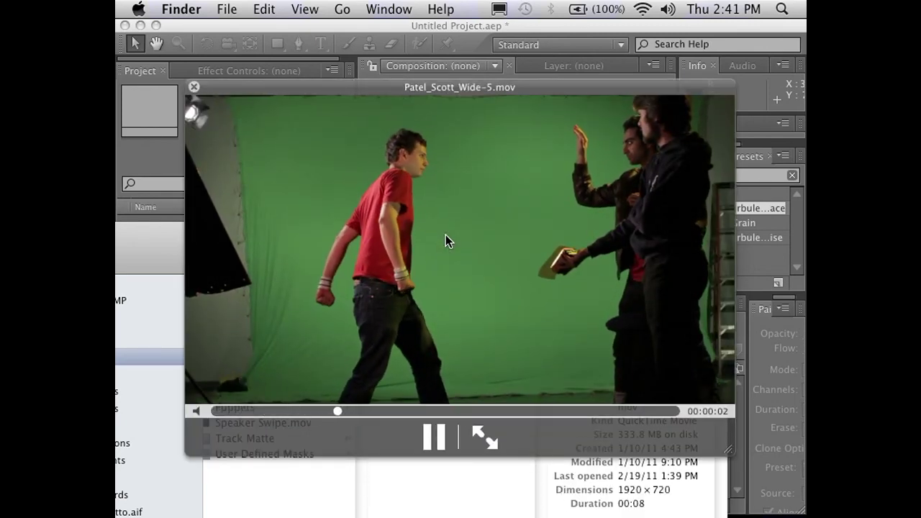
{"action": "key", "text": "space"}
{"action": "left_click", "coordinate": [431, 312]}
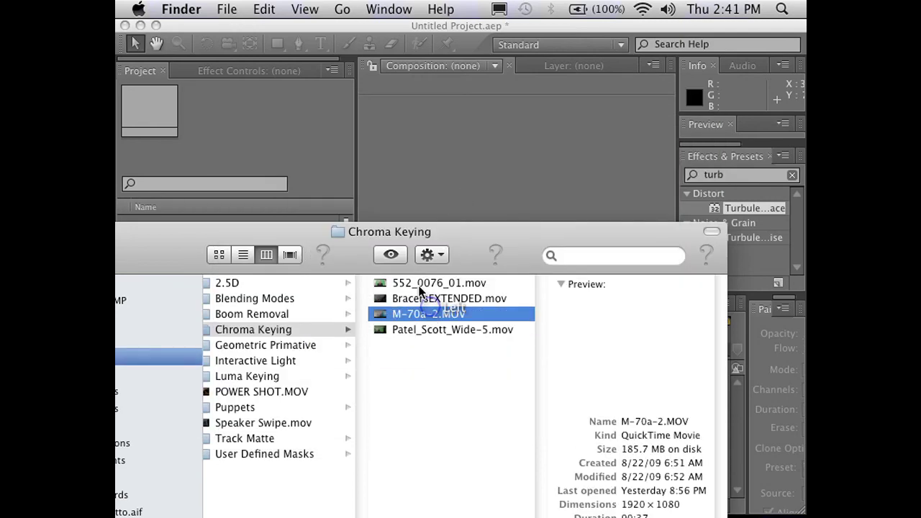
{"action": "key", "text": "space"}
{"action": "key", "text": "space"}
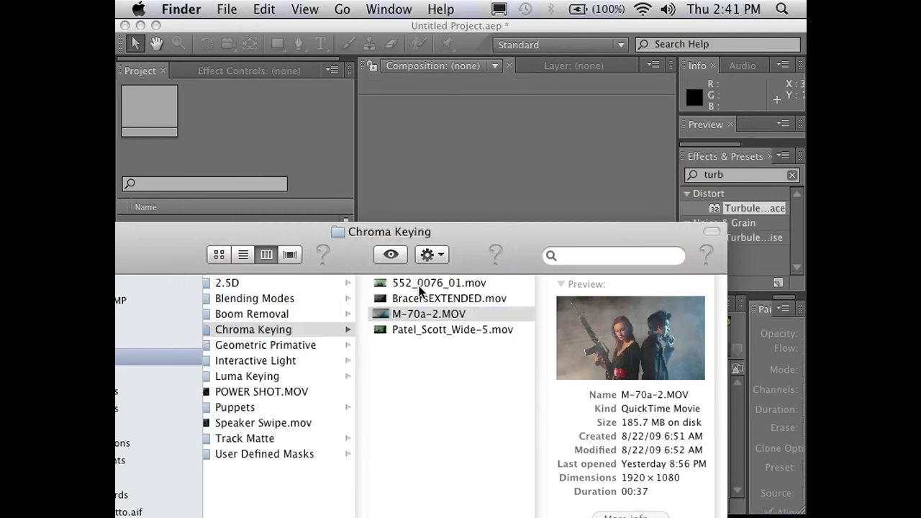
{"action": "left_click_drag", "start_coordinate": [452, 235], "coordinate": [530, 330]}
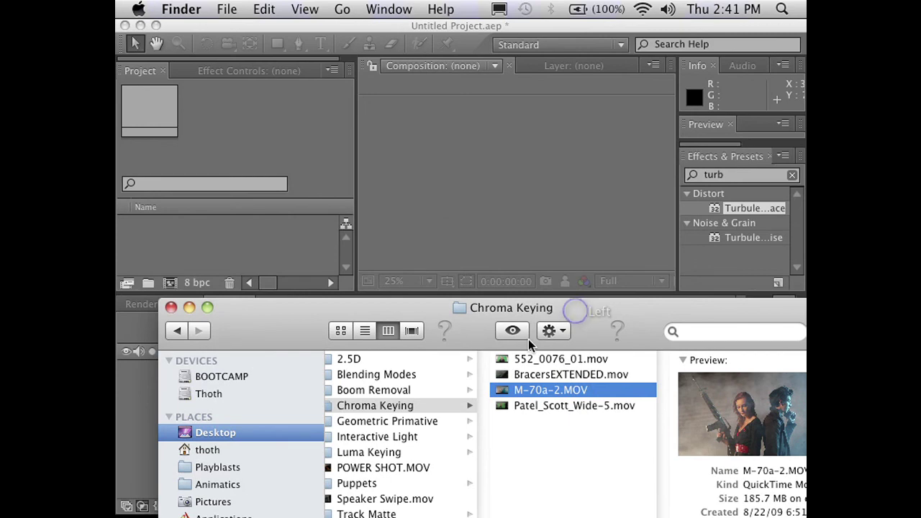
{"action": "key", "text": "space"}
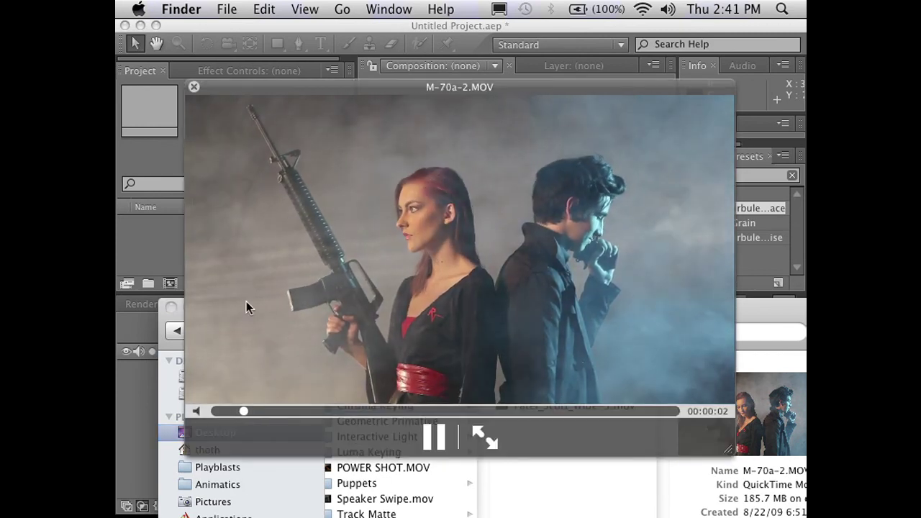
{"action": "key", "text": "space"}
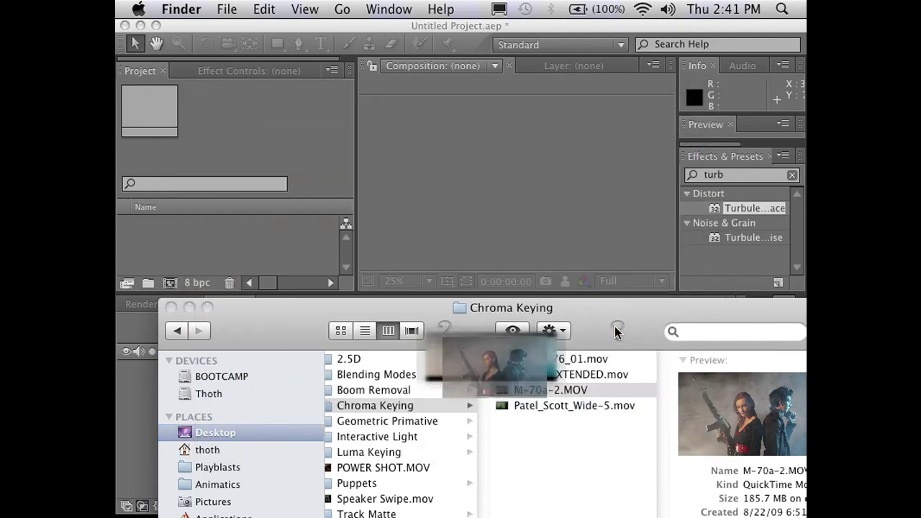
{"action": "left_click_drag", "start_coordinate": [550, 414], "coordinate": [252, 260]}
{"action": "left_click", "coordinate": [165, 225]}
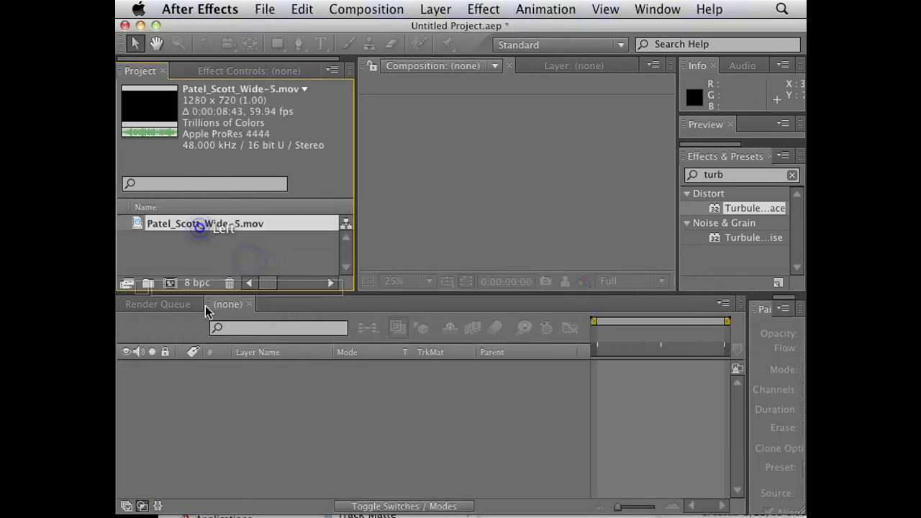
{"action": "left_click", "coordinate": [169, 283]}
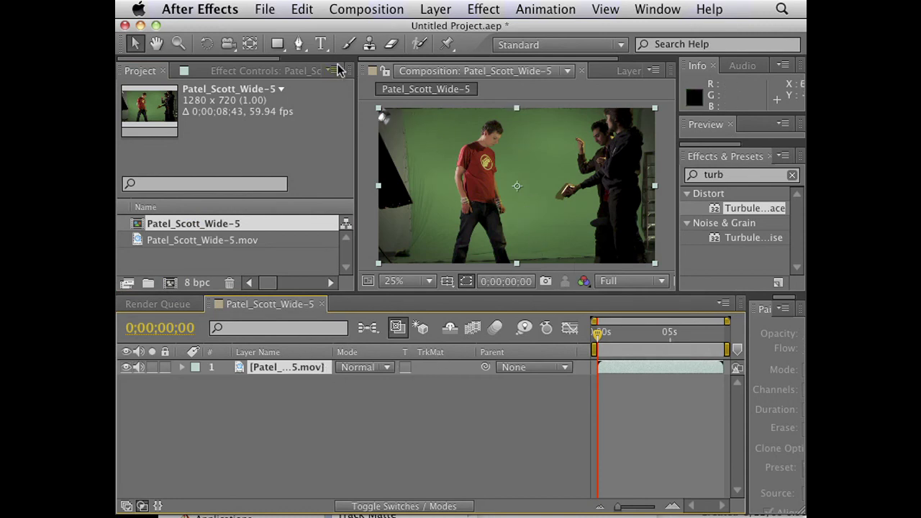
{"action": "left_click", "coordinate": [282, 368]}
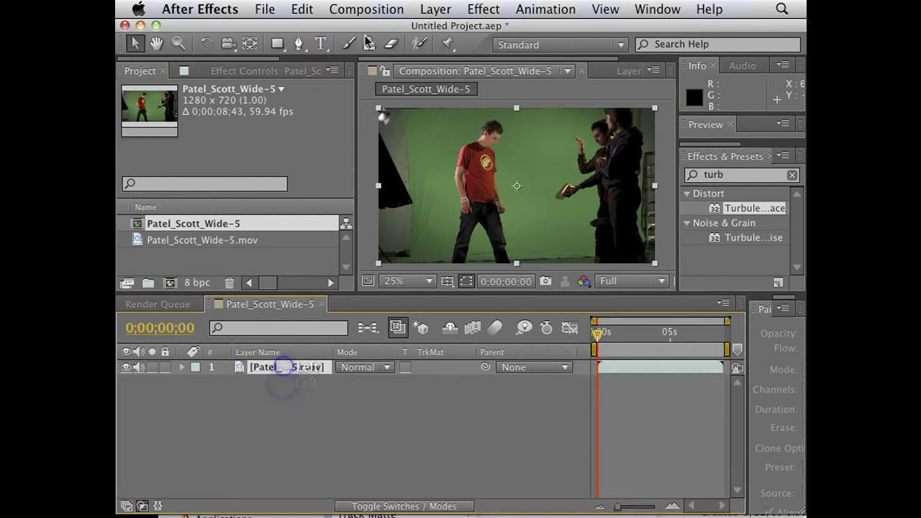
{"action": "left_click", "coordinate": [482, 9]}
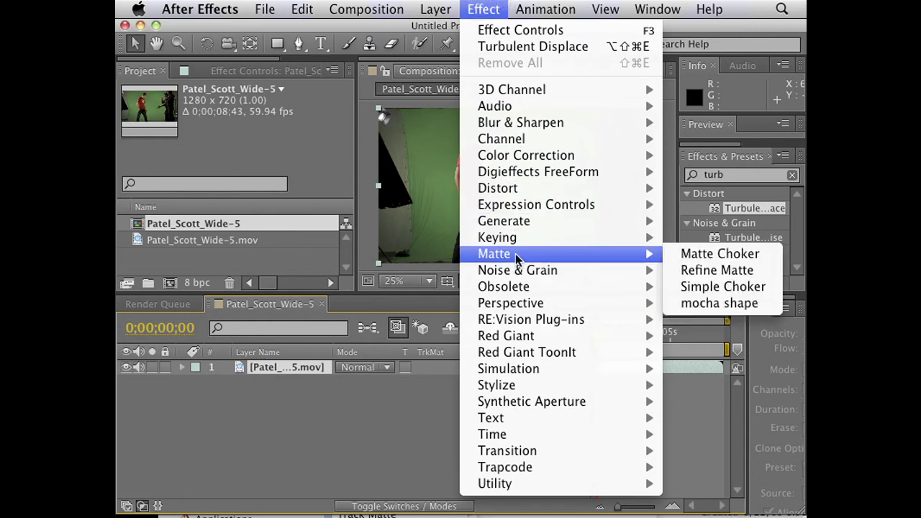
{"action": "mouse_move", "coordinate": [504, 237]}
{"action": "left_click", "coordinate": [373, 352]}
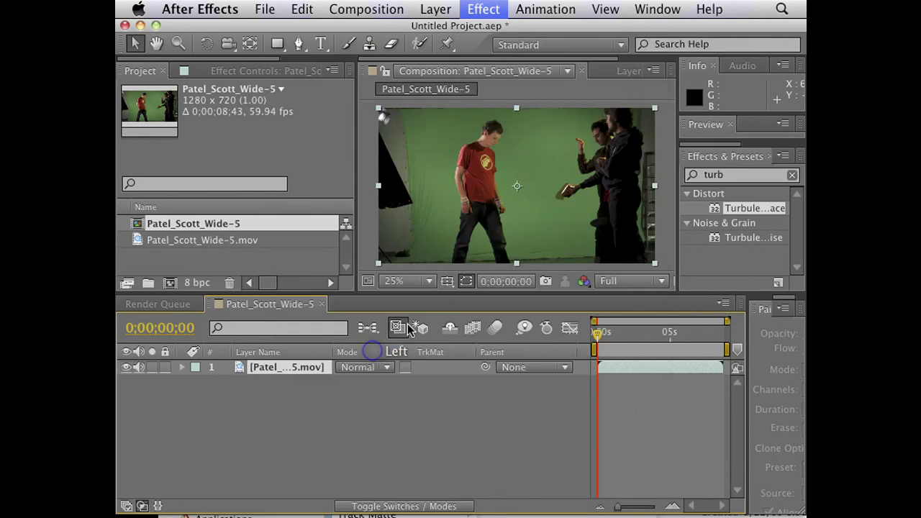
Sample a Keylight screen colour, then disable and delete the Keylight effect.
{"action": "left_click", "coordinate": [281, 214]}
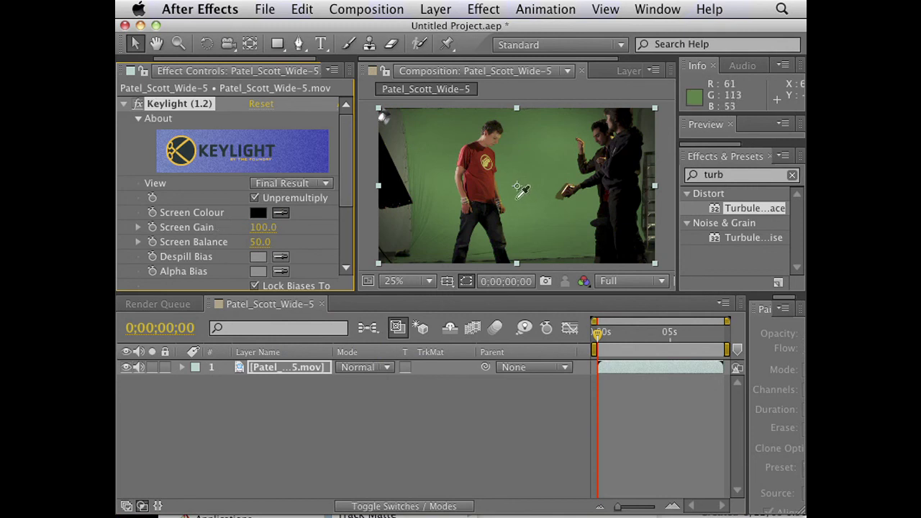
{"action": "left_click", "coordinate": [326, 218]}
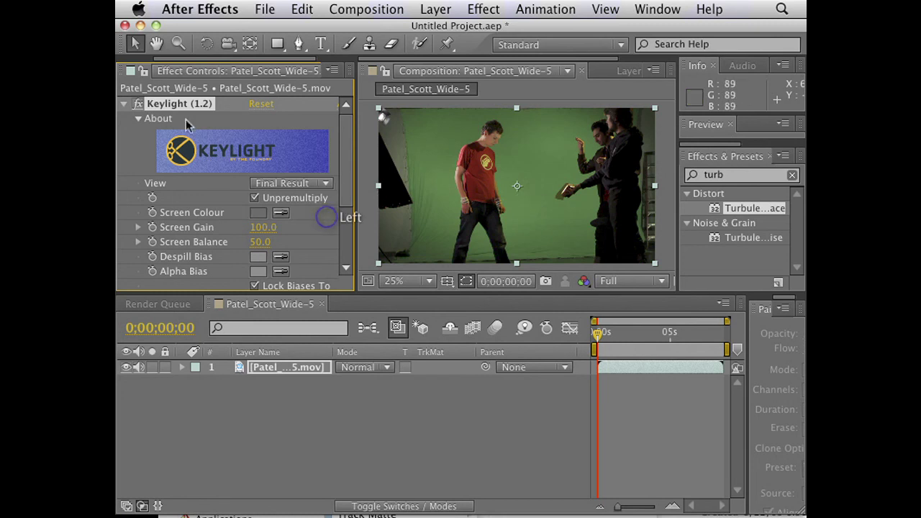
{"action": "left_click", "coordinate": [137, 104]}
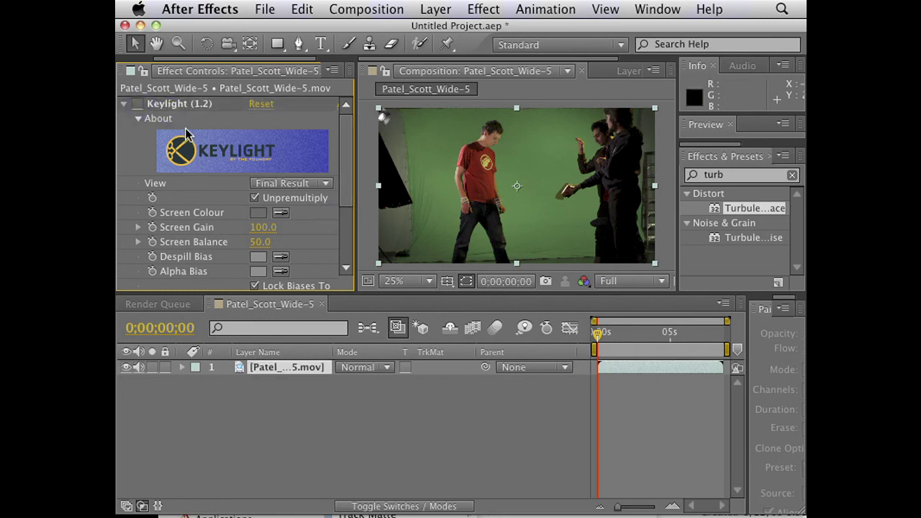
{"action": "left_click", "coordinate": [182, 104]}
{"action": "key", "text": "Delete"}
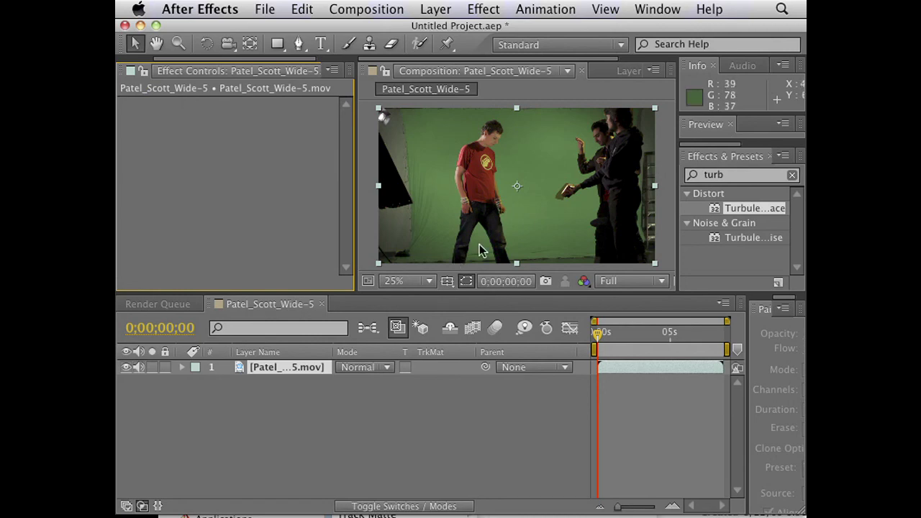
Add a Color Key keyed to the green backdrop with tolerance about 17.
{"action": "left_click", "coordinate": [483, 9]}
{"action": "mouse_move", "coordinate": [520, 241]}
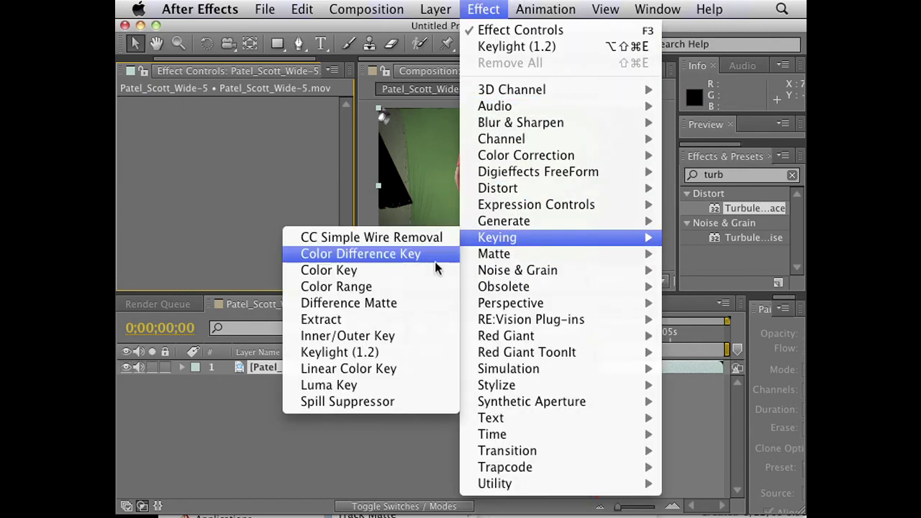
{"action": "left_click", "coordinate": [393, 270]}
{"action": "left_click", "coordinate": [279, 117]}
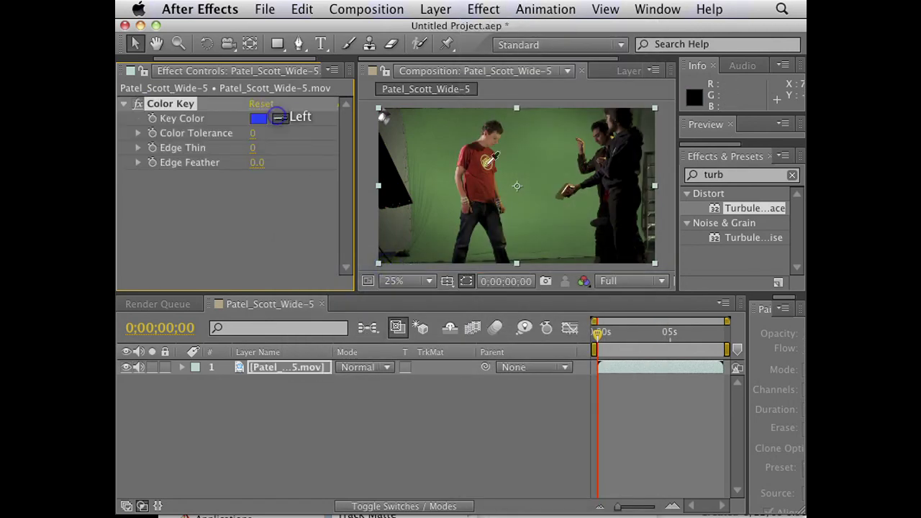
{"action": "left_click", "coordinate": [498, 160]}
{"action": "left_click_drag", "start_coordinate": [254, 133], "coordinate": [267, 134]}
{"action": "left_click", "coordinate": [283, 119]}
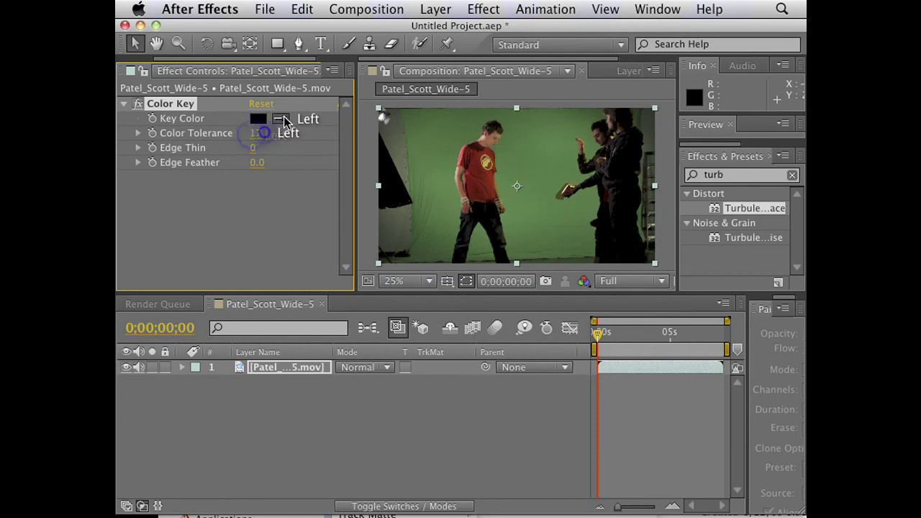
{"action": "left_click", "coordinate": [510, 162]}
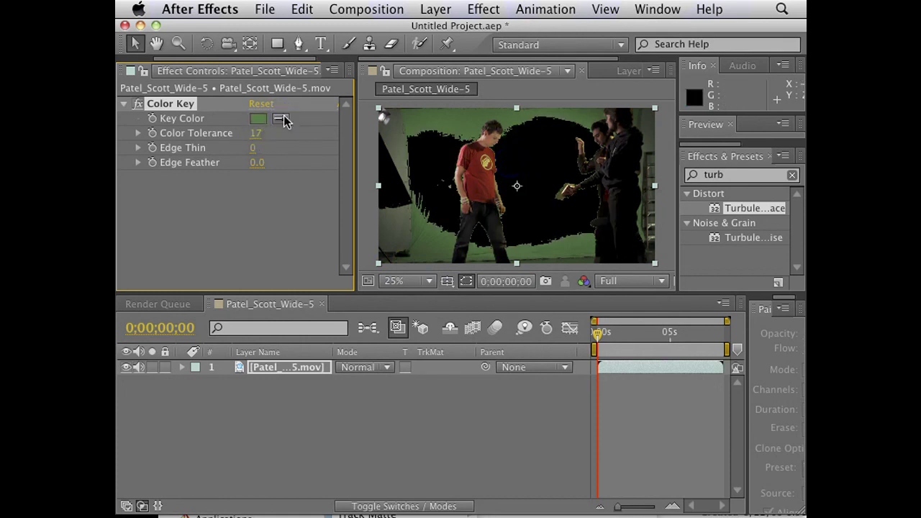
Add Color Key 2 keyed to the remaining green with tolerance 18.
{"action": "left_click", "coordinate": [181, 101]}
{"action": "key", "text": "super+alt+shift+e"}
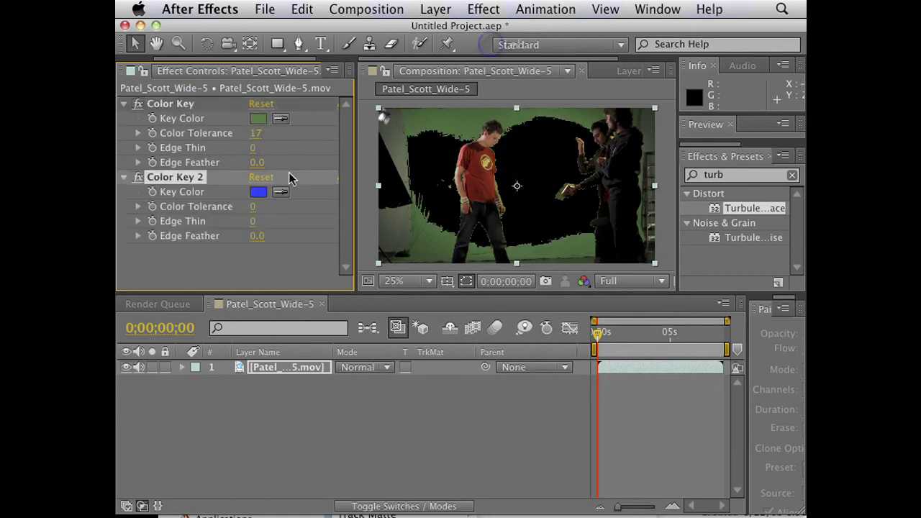
{"action": "left_click", "coordinate": [281, 192]}
{"action": "left_click", "coordinate": [476, 121]}
{"action": "left_click_drag", "start_coordinate": [252, 210], "coordinate": [270, 209]}
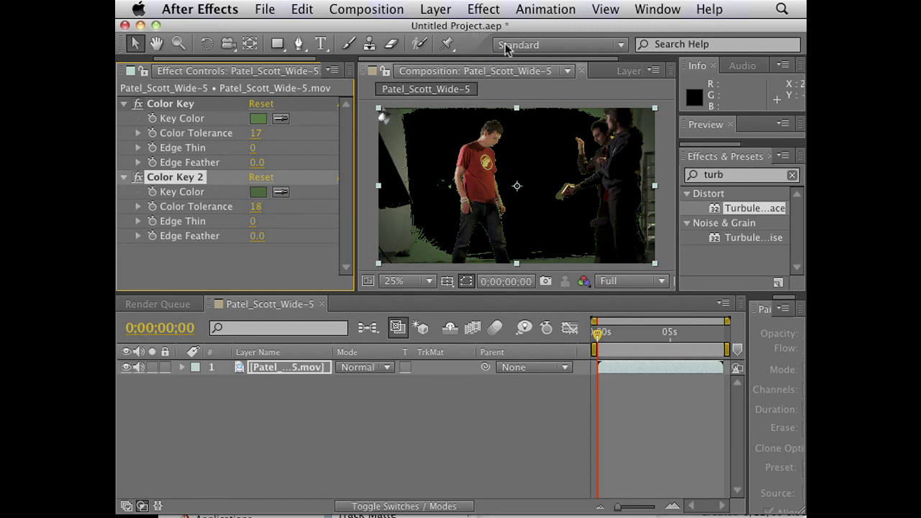
Add Color Key 3 keyed to the green near the floor.
{"action": "left_click", "coordinate": [484, 8]}
{"action": "left_click", "coordinate": [508, 45]}
{"action": "left_click", "coordinate": [280, 239]}
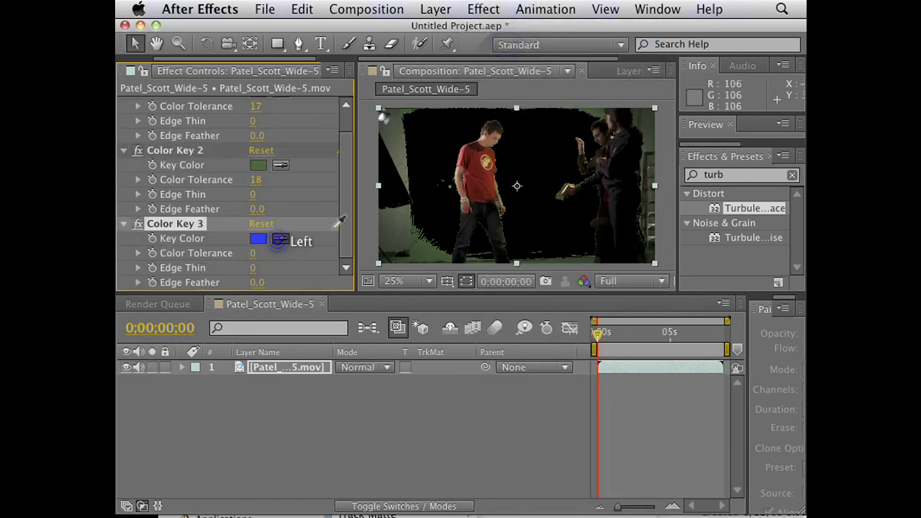
{"action": "left_click", "coordinate": [426, 256]}
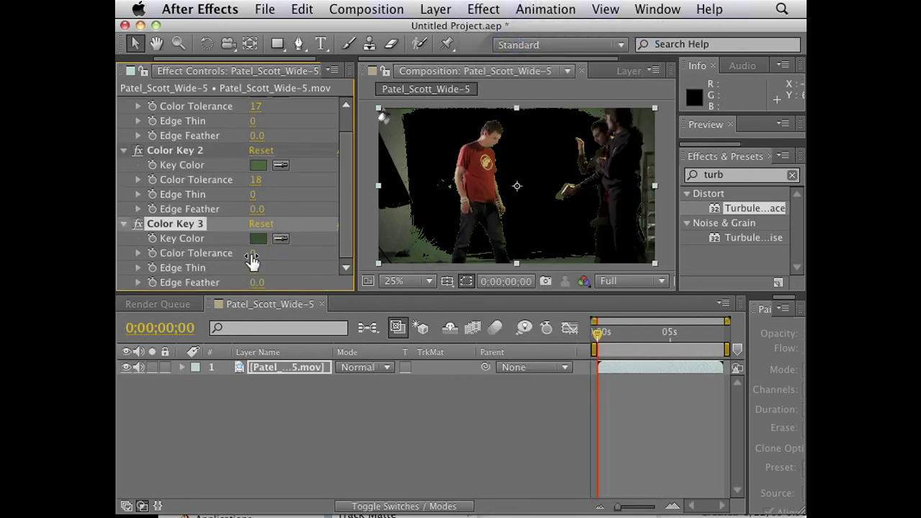